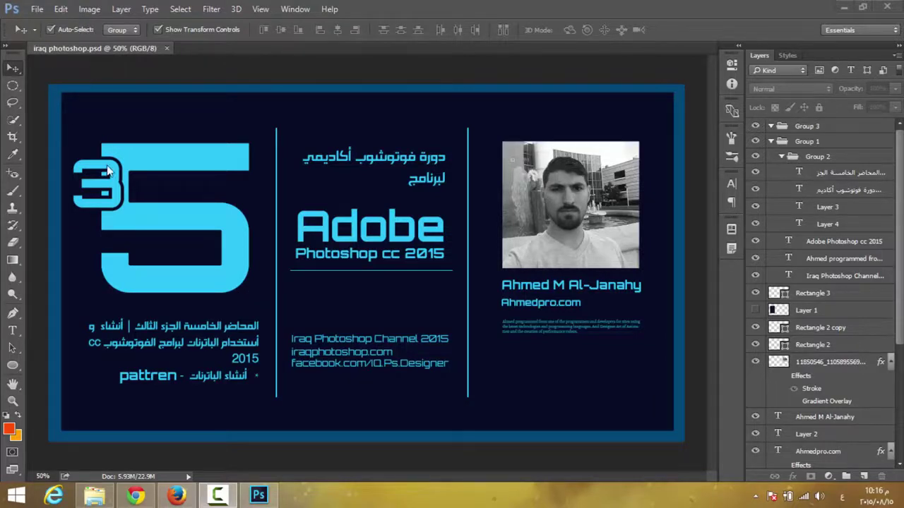
Create a new 1920×1080 HD Photo document with a white background.
left_click(34, 9)
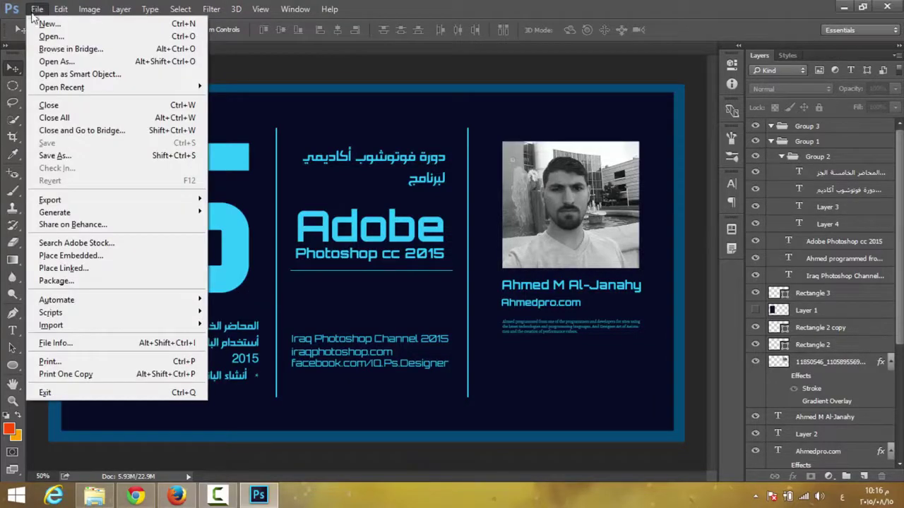
left_click(61, 27)
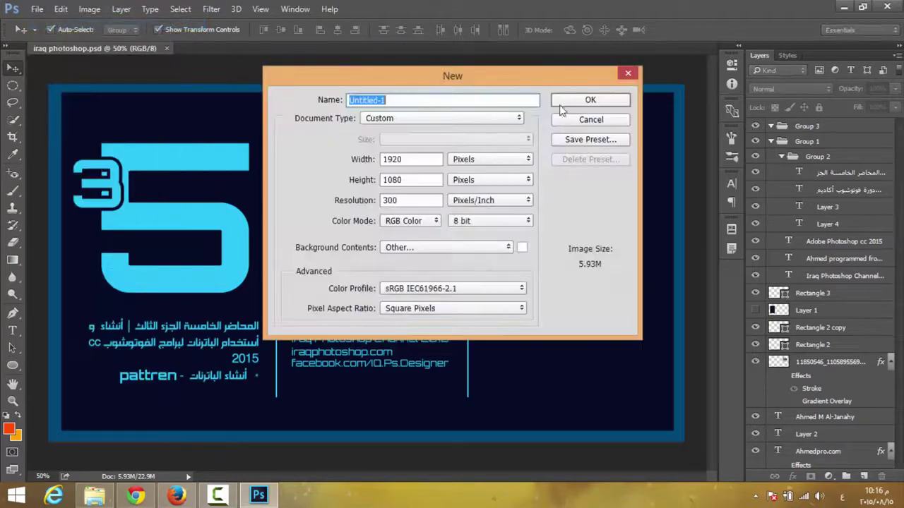
left_click(457, 121)
left_click(396, 153)
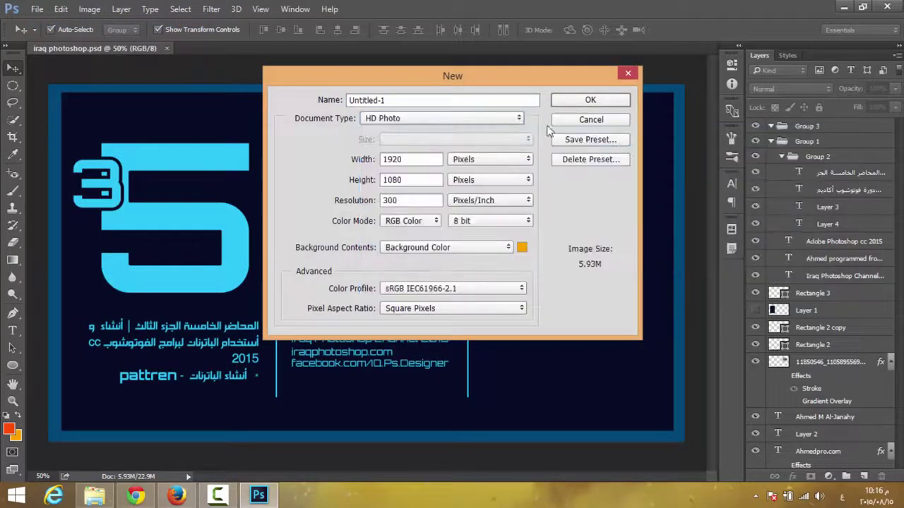
left_click(521, 247)
left_click(521, 164)
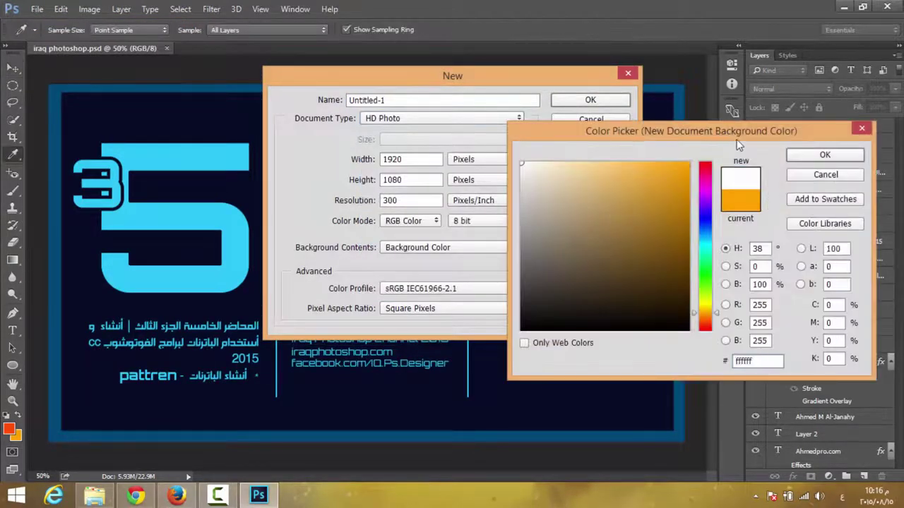
left_click(859, 158)
left_click(590, 99)
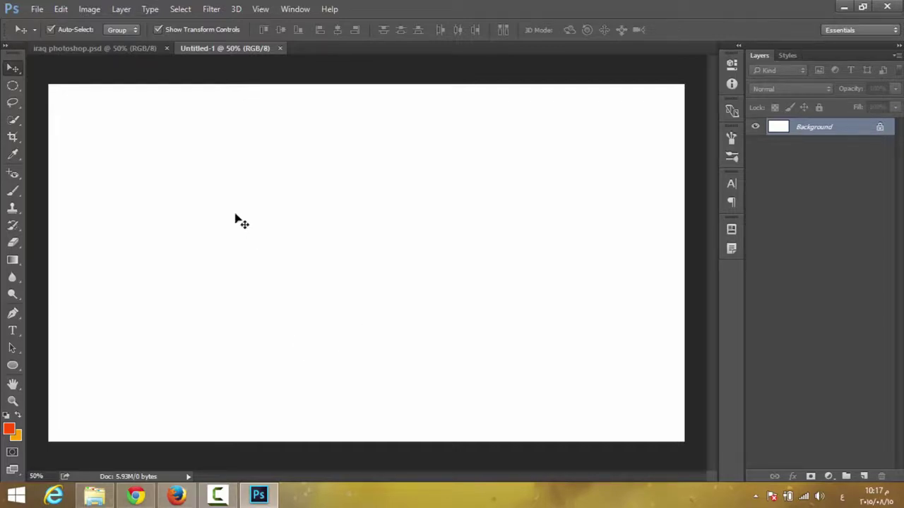
Browse the Layer menu without choosing, then add an empty Layer 1 above Background.
left_click(127, 11)
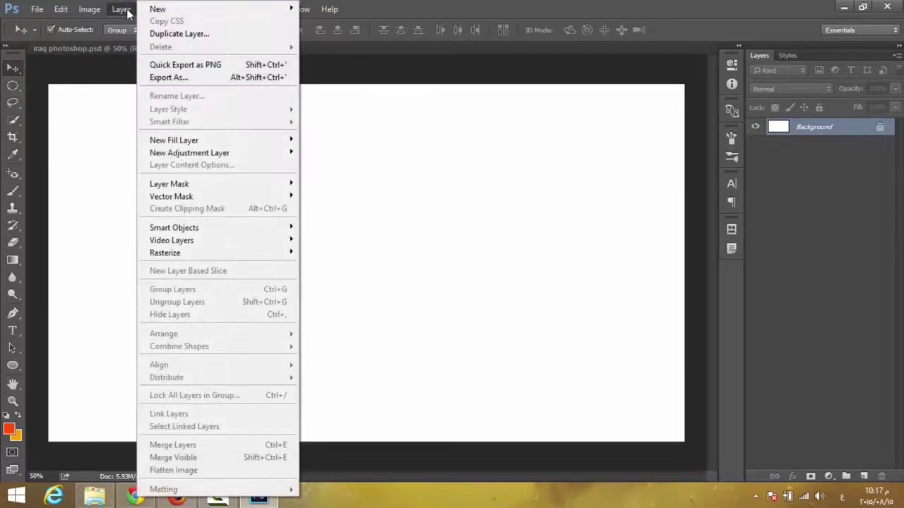
left_click(127, 11)
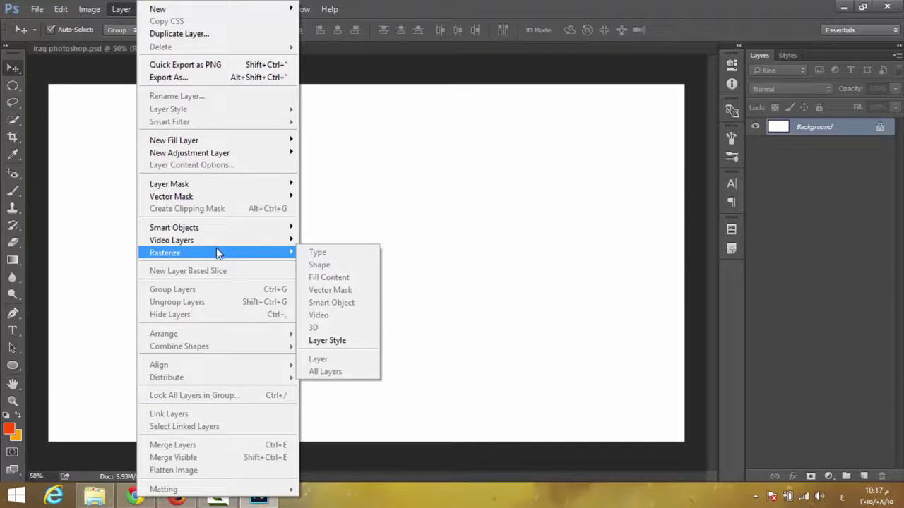
mouse_move(174, 140)
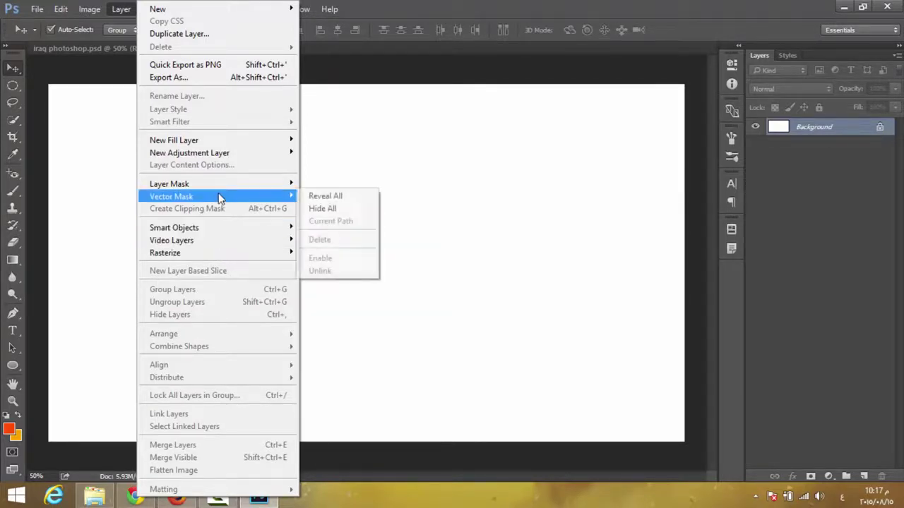
mouse_move(190, 153)
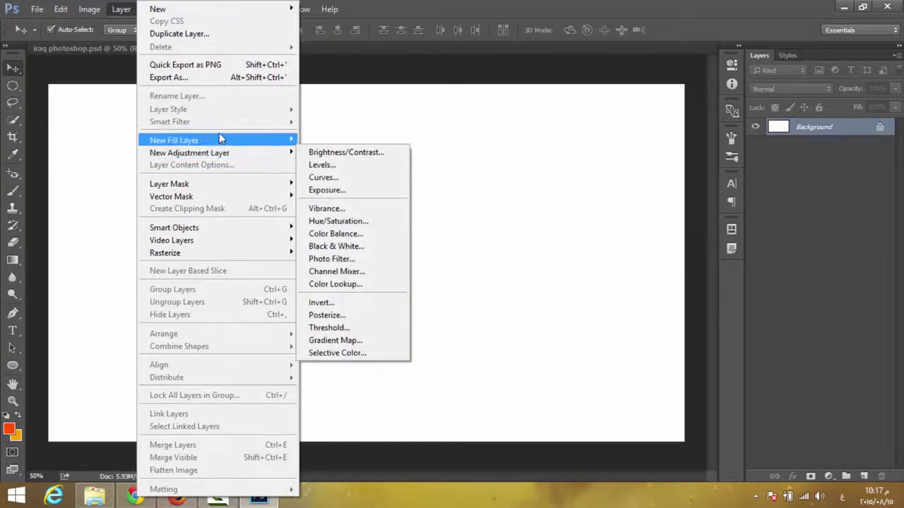
left_click(774, 127)
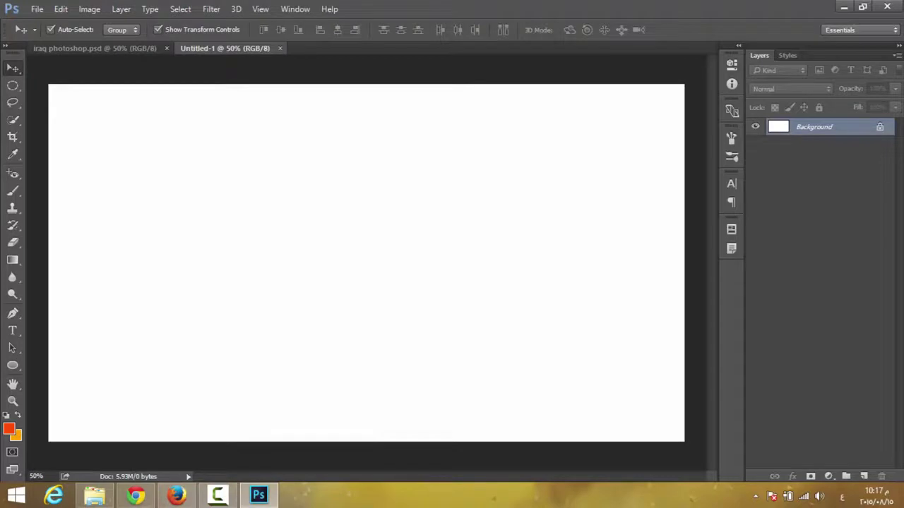
left_click(863, 476)
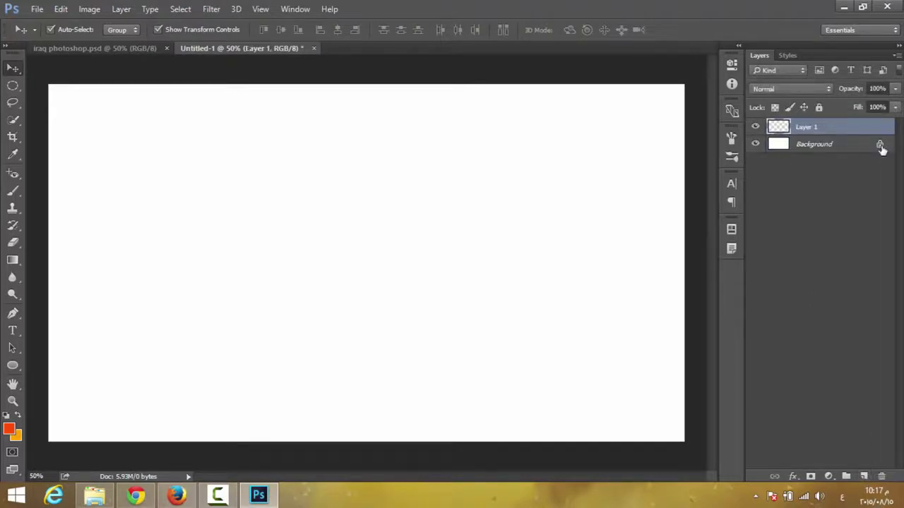
Browse the Select, Layer and fill/adjustment layer menus without choosing anything.
left_click(169, 9)
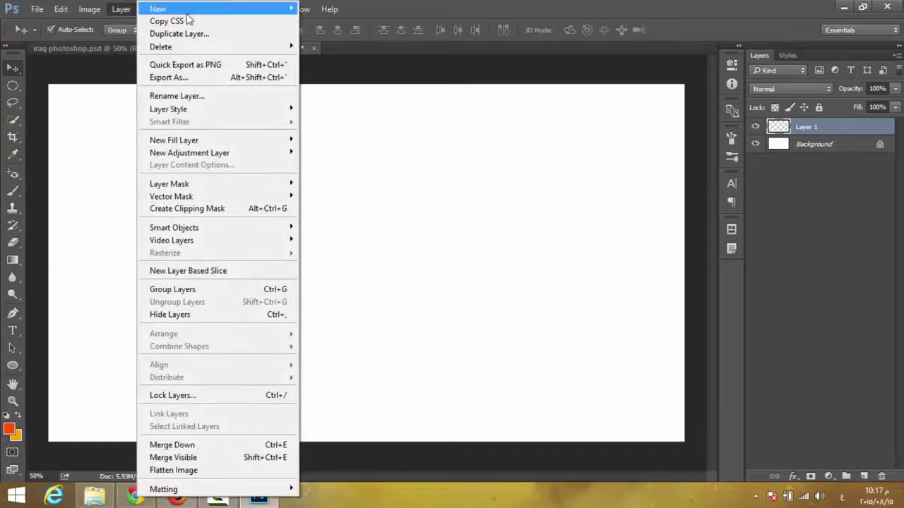
mouse_move(121, 9)
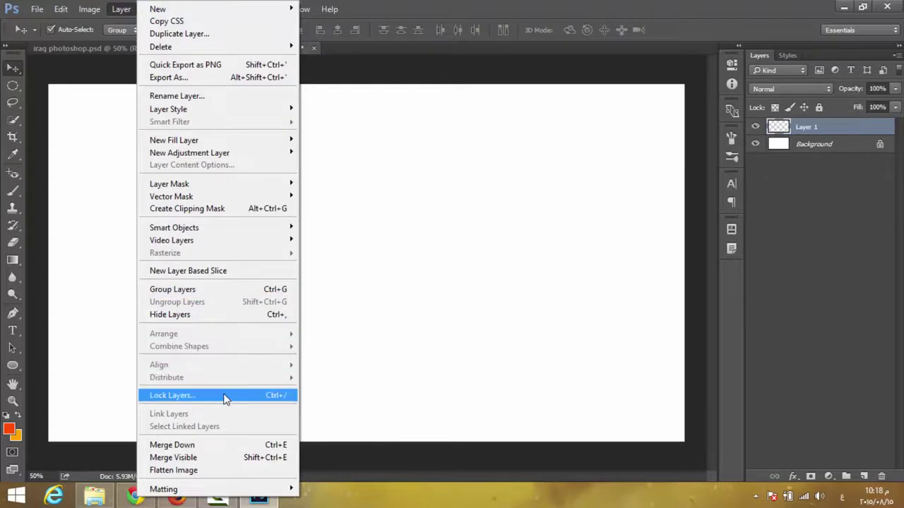
left_click(477, 316)
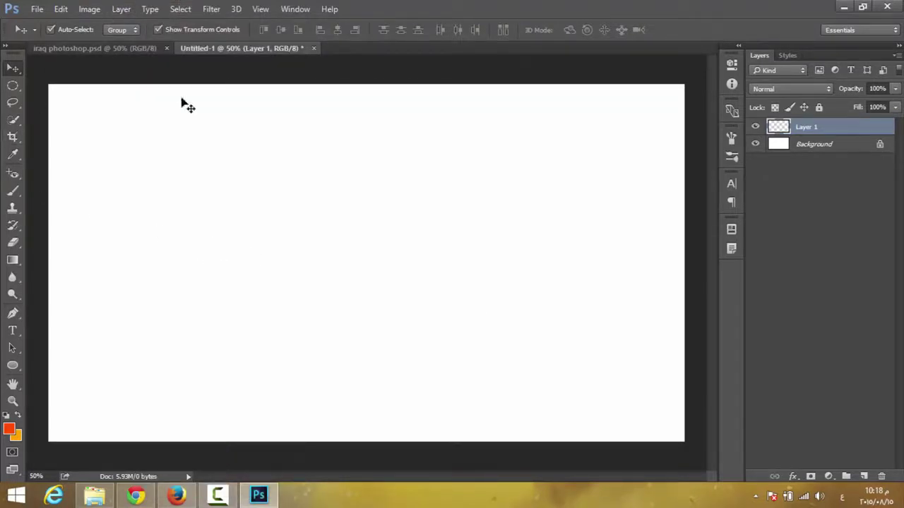
left_click(121, 8)
left_click(829, 477)
left_click(831, 481)
left_click(831, 482)
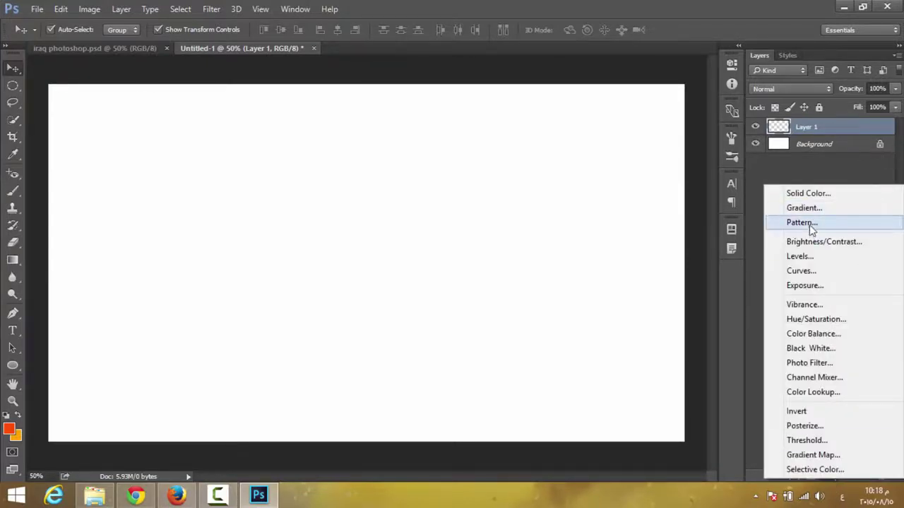
left_click(814, 182)
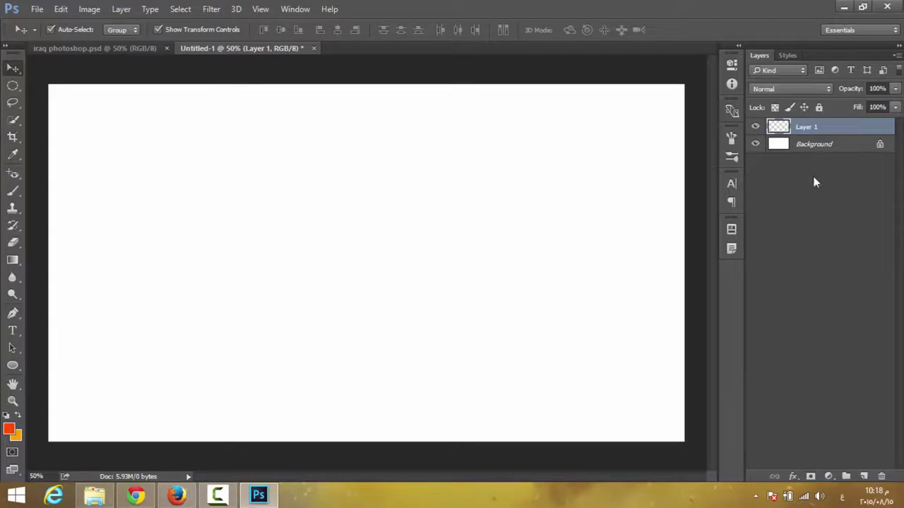
Open Blending Options for Layer 1 from its right-click menu.
right_click(823, 133)
left_click(853, 133)
right_click(853, 133)
left_click(643, 89)
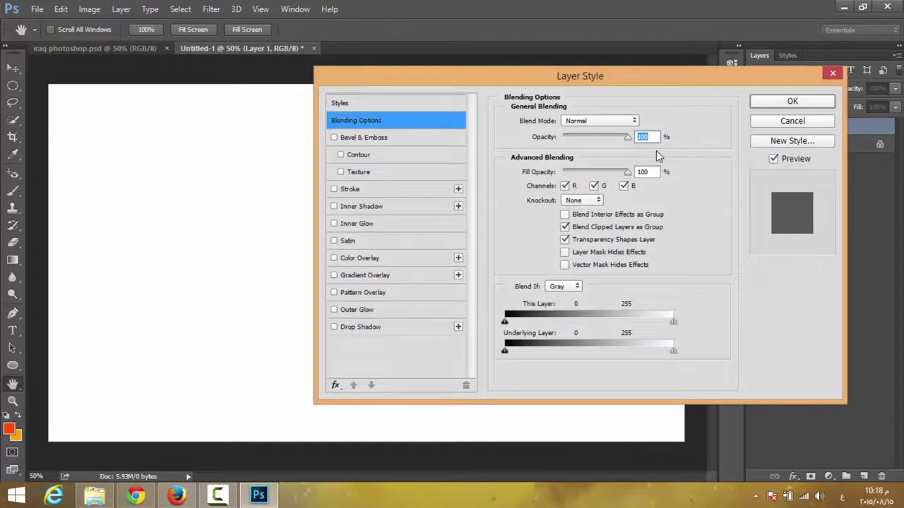
Preview several Pattern Overlay patterns and blend modes, then cancel the Layer Style dialog.
left_click(369, 291)
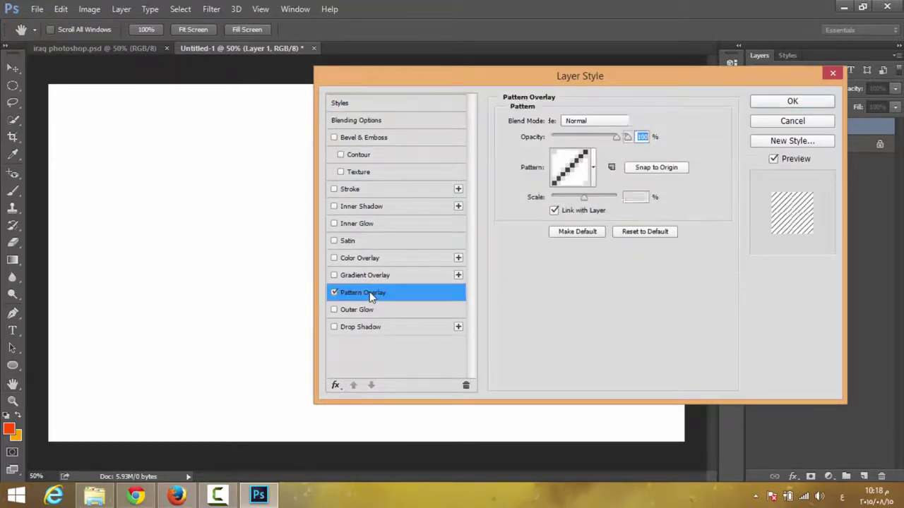
left_click(594, 168)
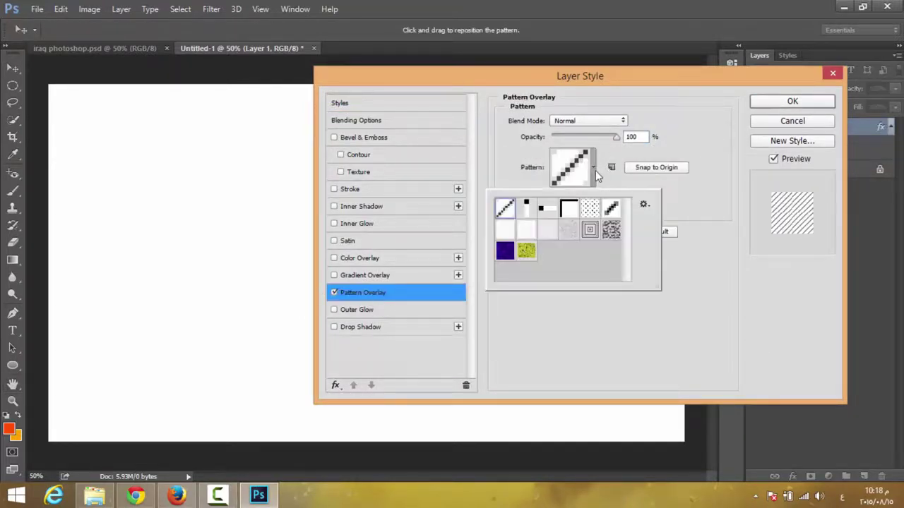
left_click(527, 213)
left_click(557, 216)
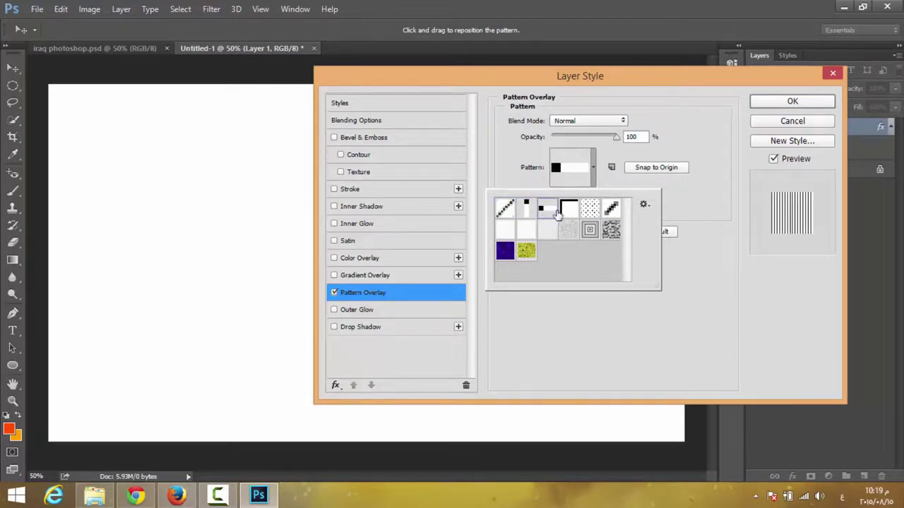
left_click(571, 210)
left_click(591, 210)
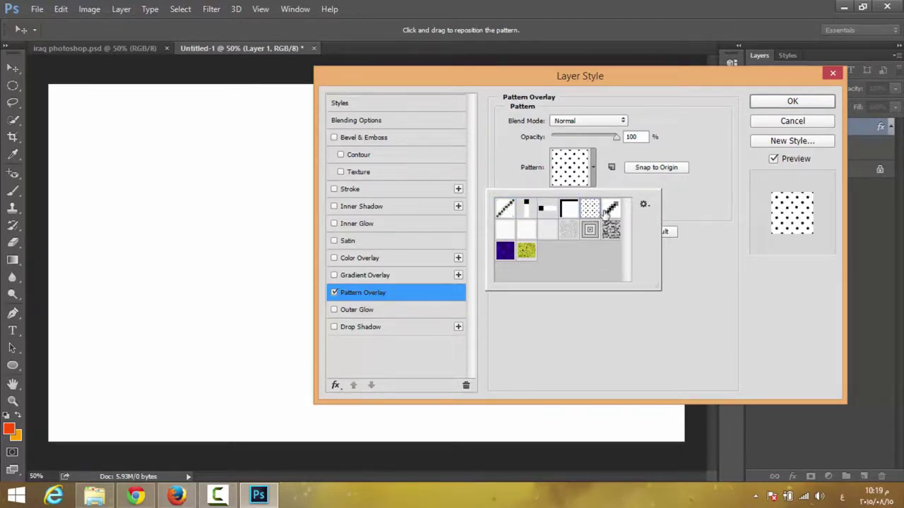
left_click(612, 230)
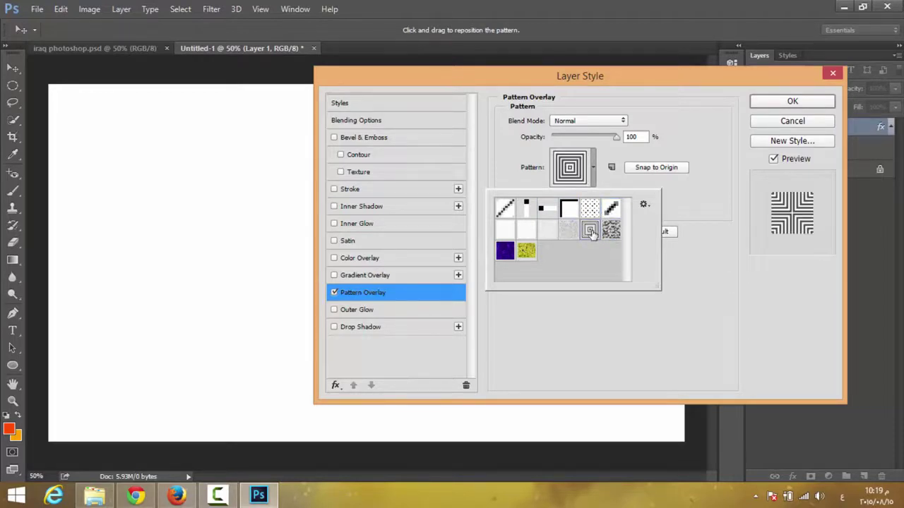
left_click(530, 144)
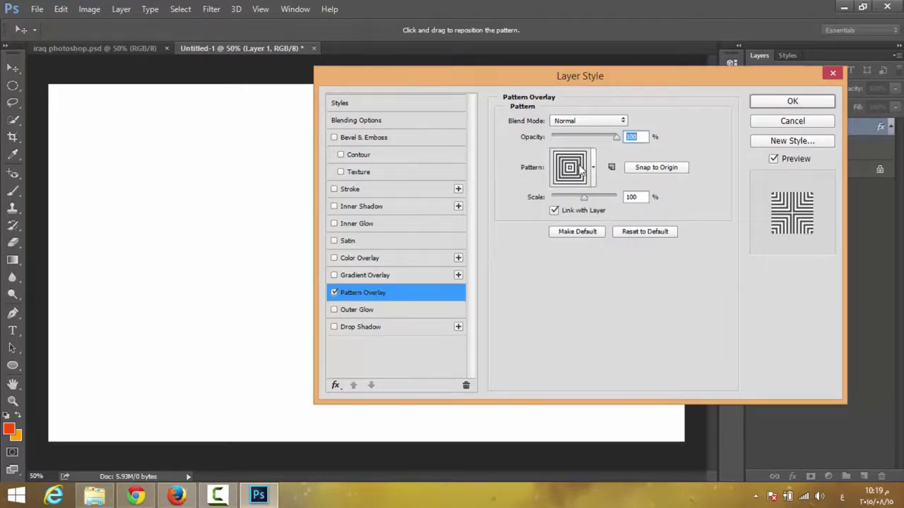
left_click(603, 121)
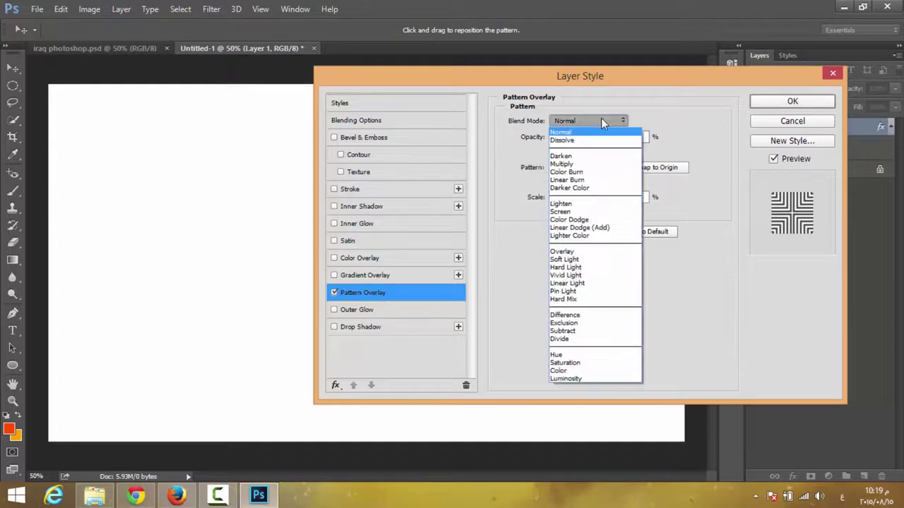
left_click(792, 121)
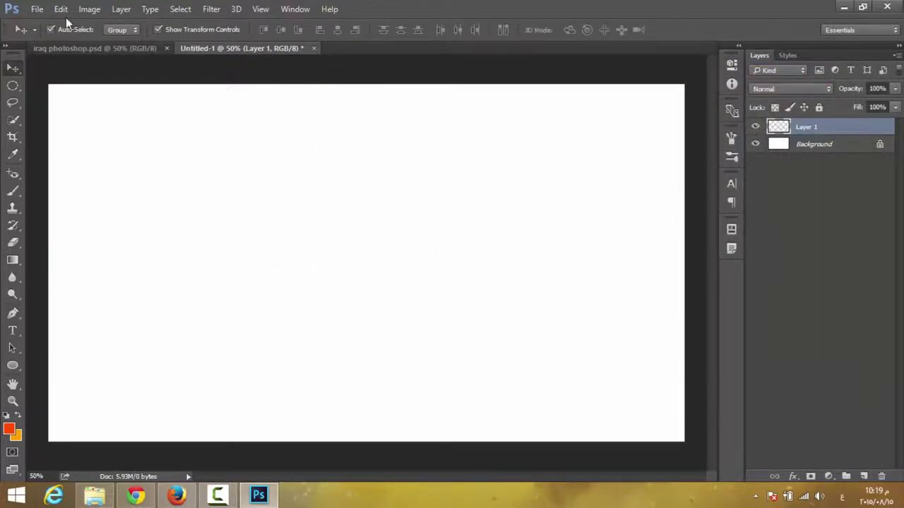
Place Embedded the vintage letters and photos image from the Desktop photo folder.
left_click(38, 13)
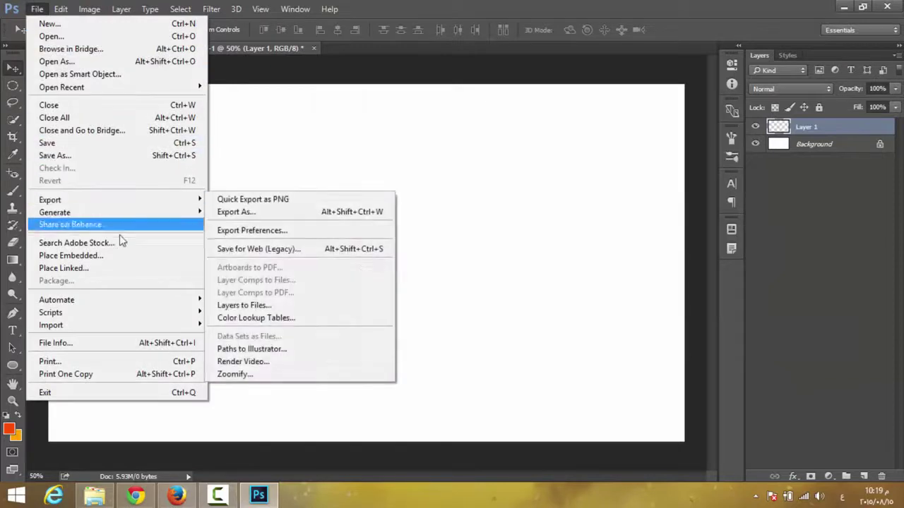
left_click(132, 258)
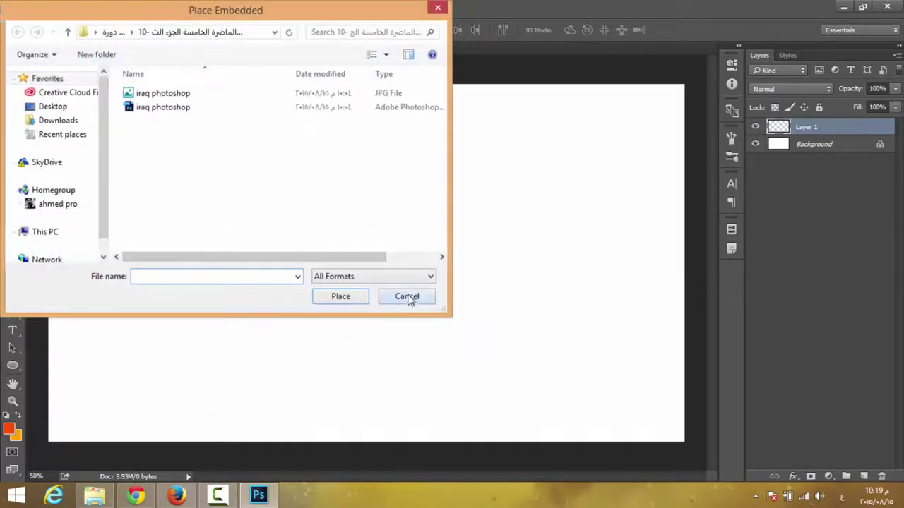
left_click(401, 296)
left_click(36, 9)
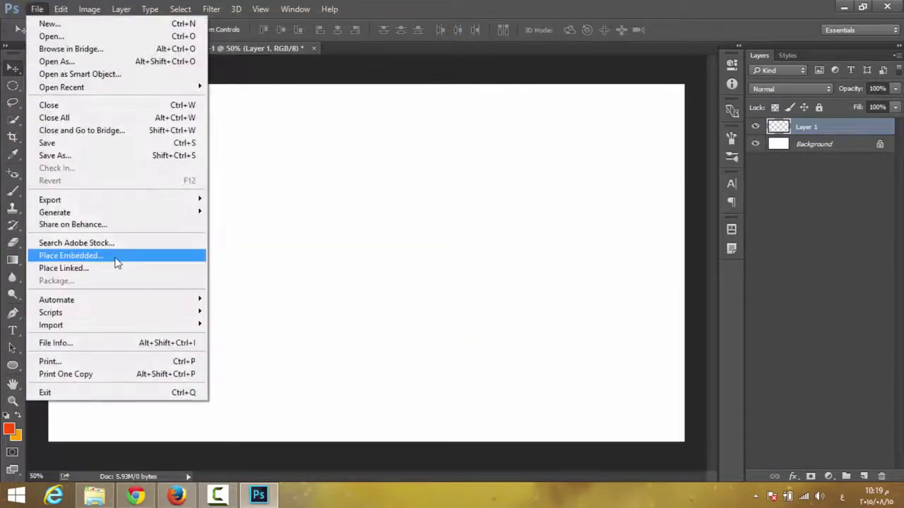
left_click(115, 257)
left_click(42, 107)
scroll(409, 134, "down", 5)
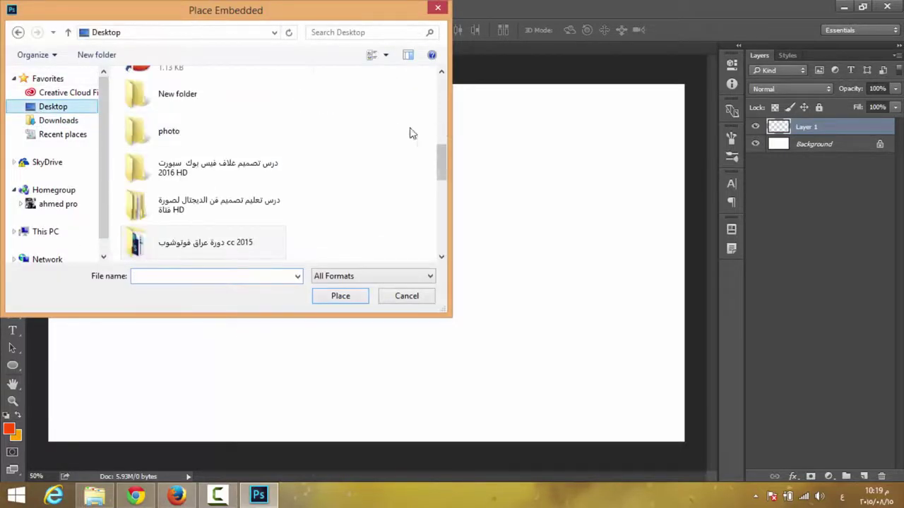
left_click_drag(442, 170, 441, 165)
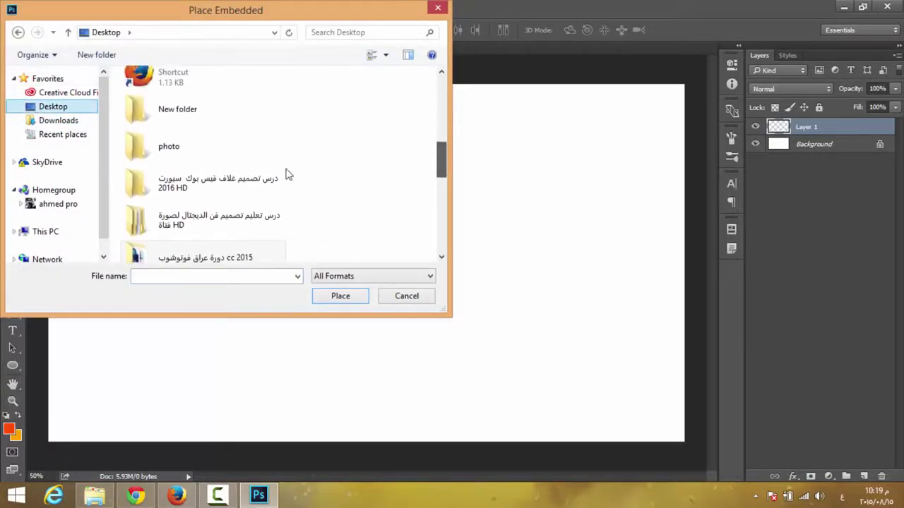
left_click(270, 157)
double_click(271, 157)
mouse_move(442, 99)
left_mouse_down()
mouse_move(434, 224)
mouse_move(437, 202)
left_mouse_up()
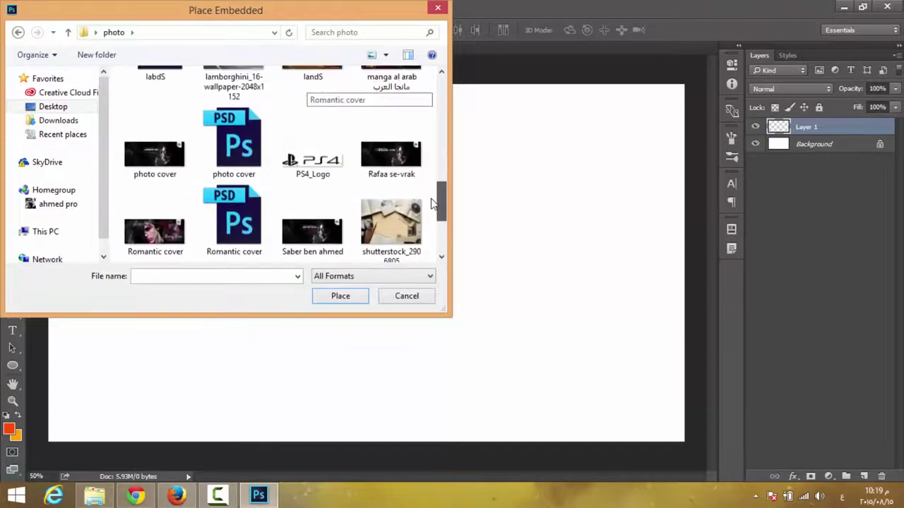
double_click(380, 197)
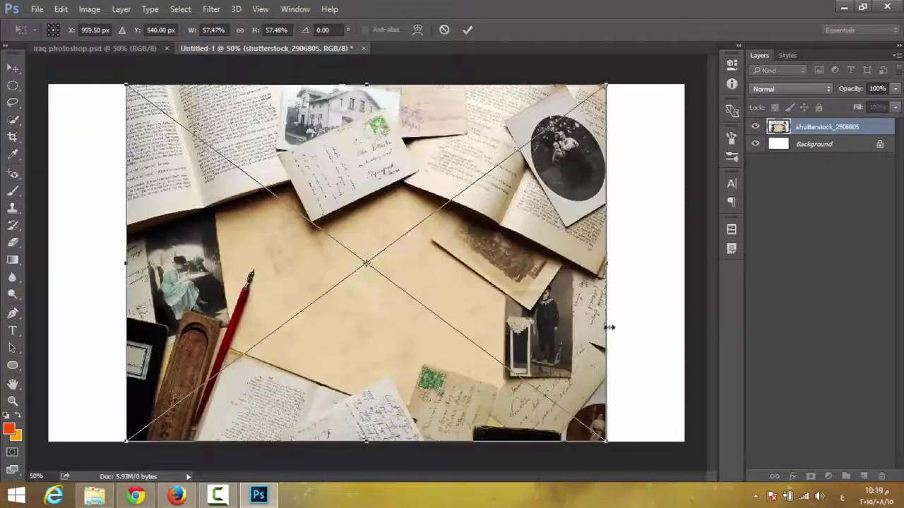
Stretch the placed photo wider across the canvas and apply the transform.
left_click_drag(608, 329, 690, 360)
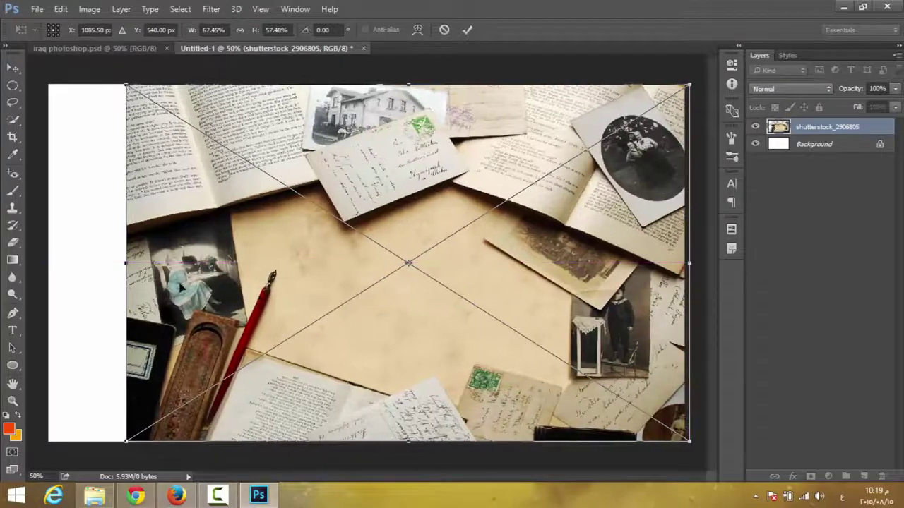
left_click_drag(123, 260, 36, 263)
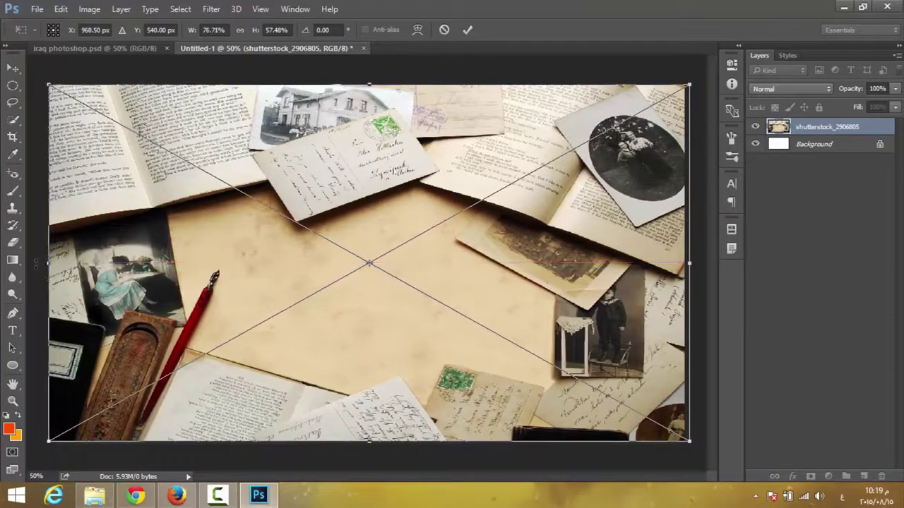
key("Return")
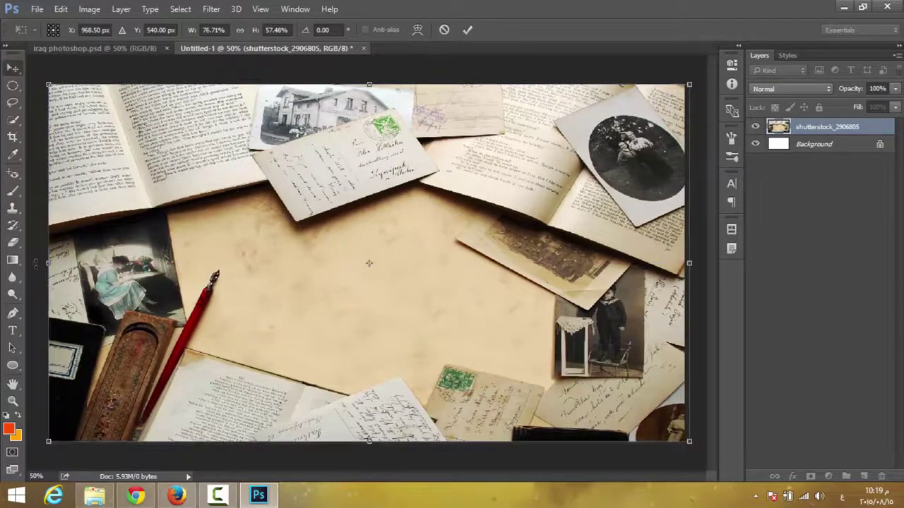
right_click(812, 132)
left_click(551, 68)
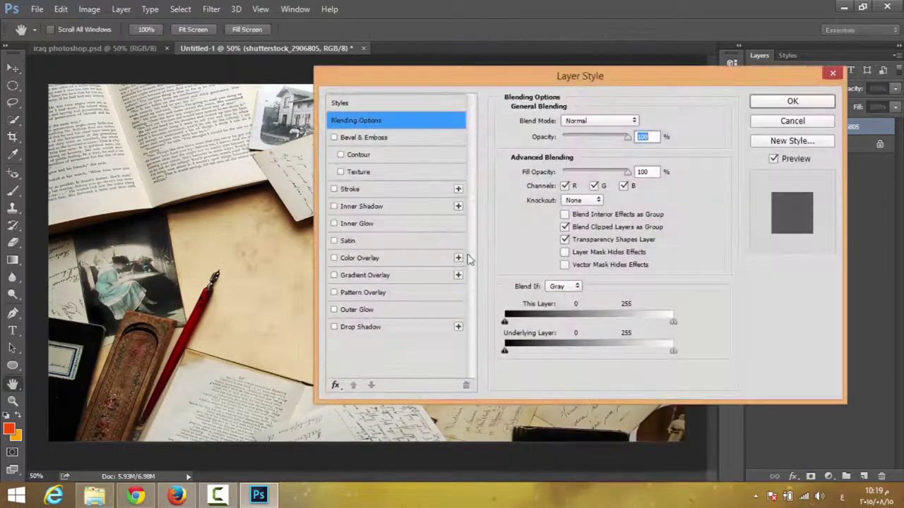
left_click(377, 294)
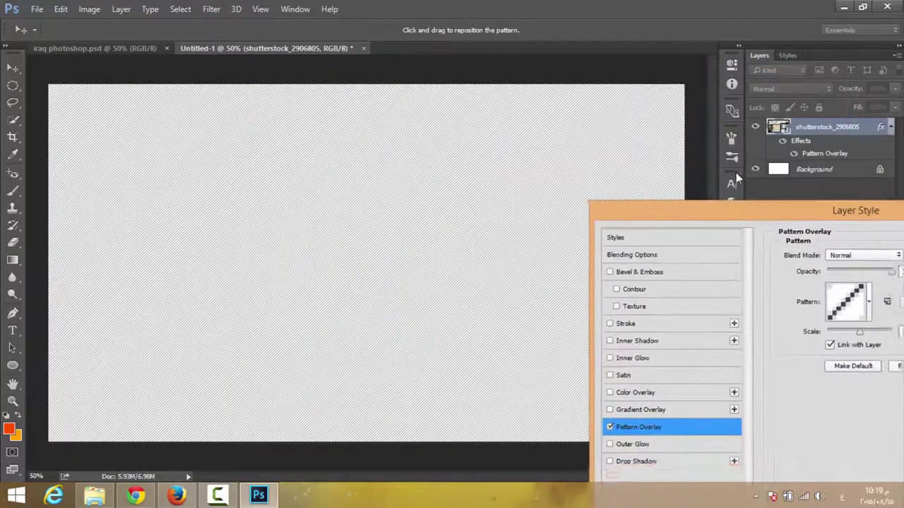
left_click_drag(536, 76, 705, 67)
left_click(762, 162)
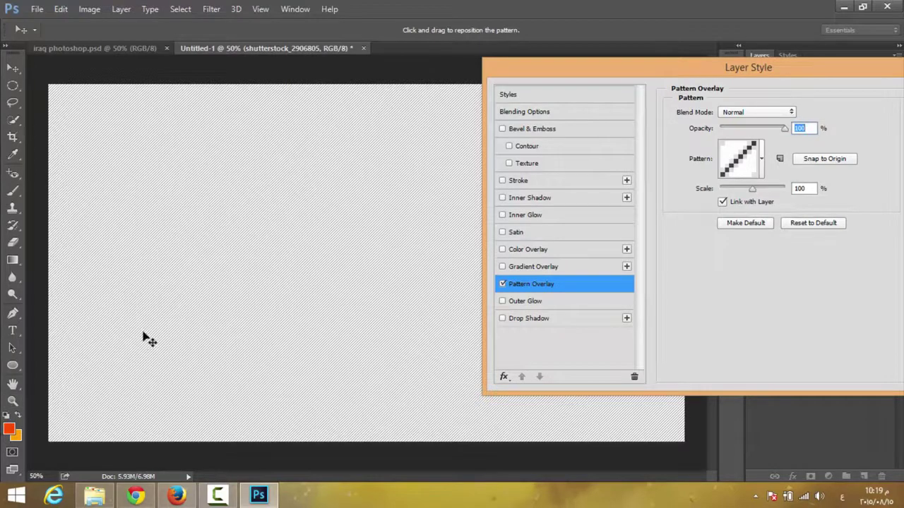
key("ctrl+plus")
key("ctrl+plus")
key("ctrl+plus")
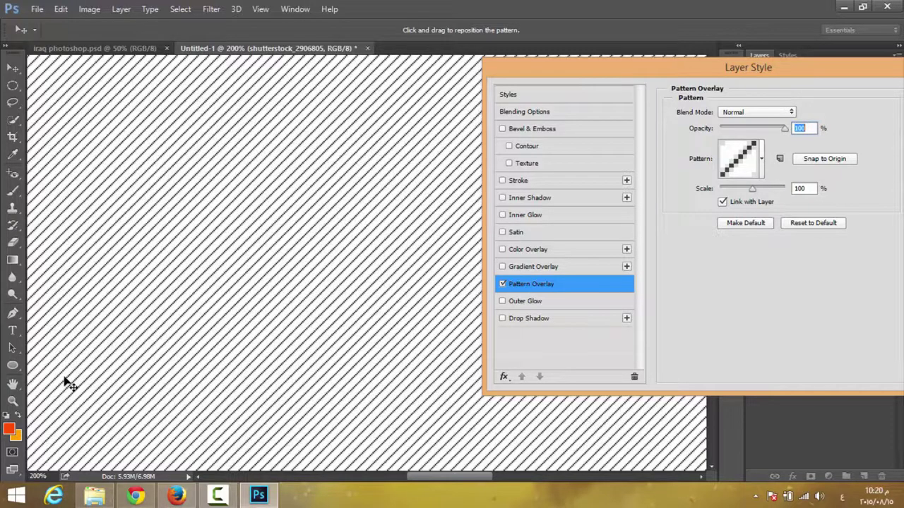
left_click(763, 161)
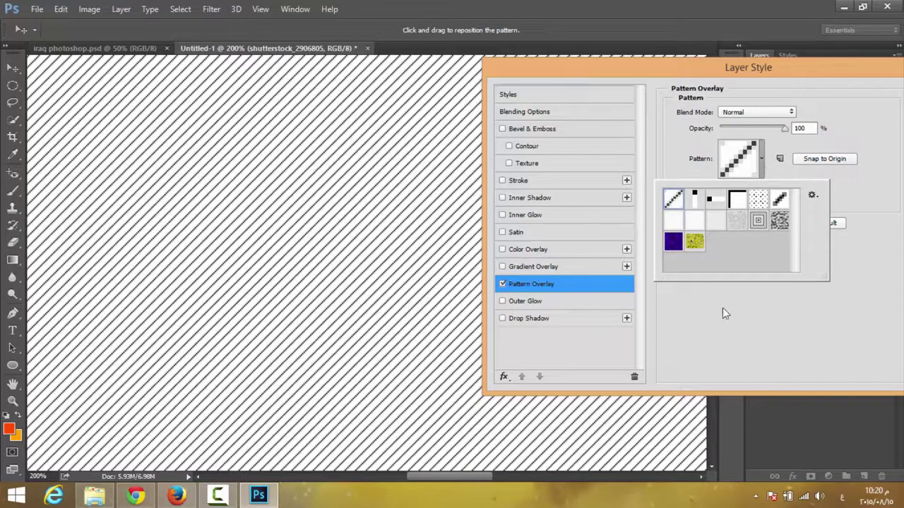
left_click(779, 221)
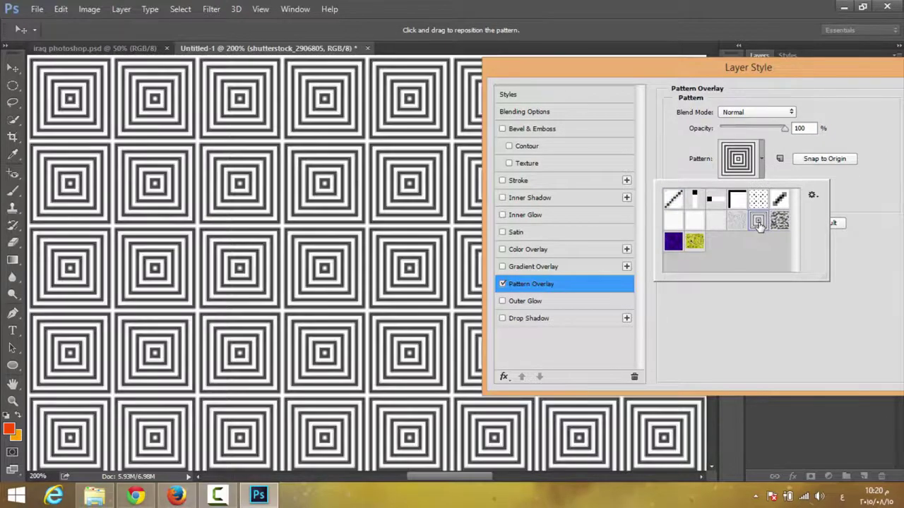
left_click(309, 247)
key("ctrl+minus")
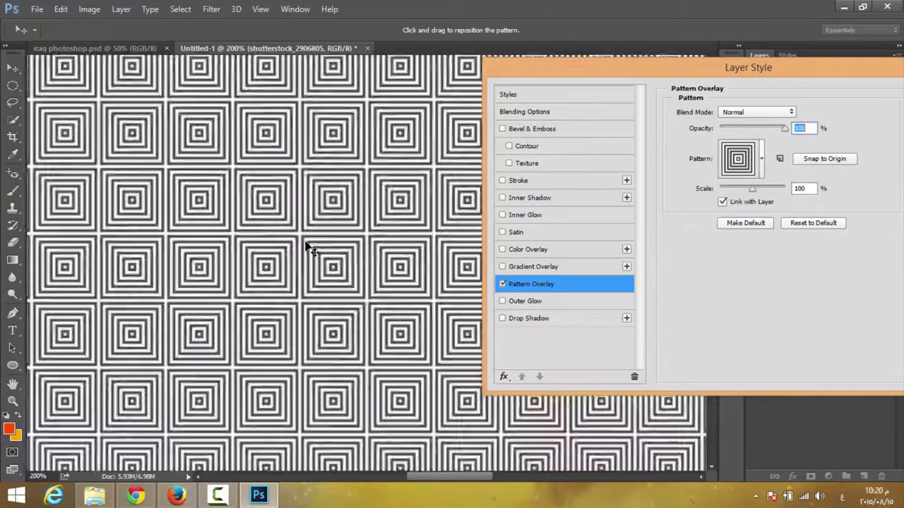
key("ctrl+minus")
key("ctrl+minus")
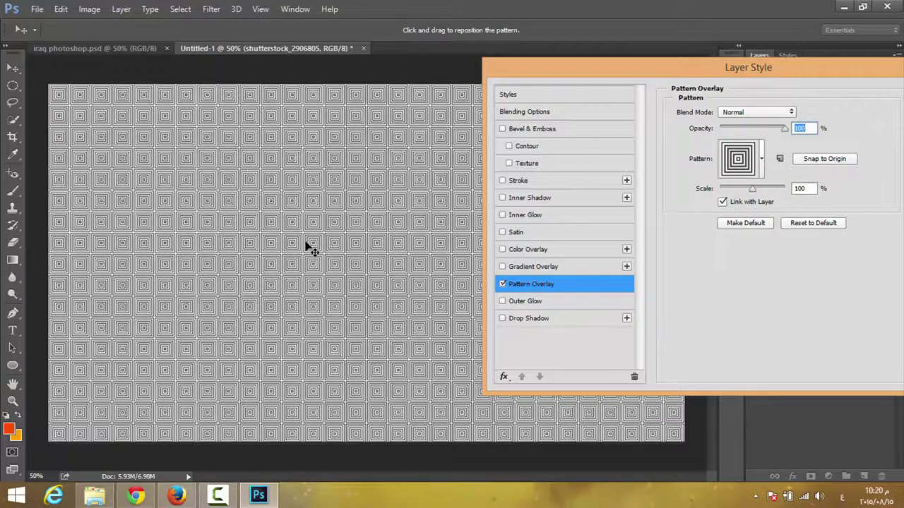
mouse_move(772, 190)
left_mouse_down()
mouse_move(784, 192)
mouse_move(720, 201)
left_mouse_up()
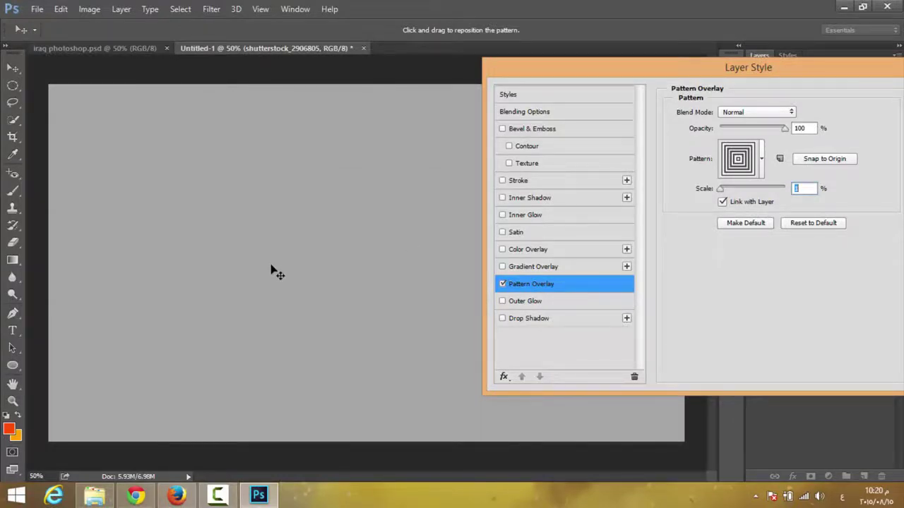
key("ctrl+plus")
key("ctrl+plus")
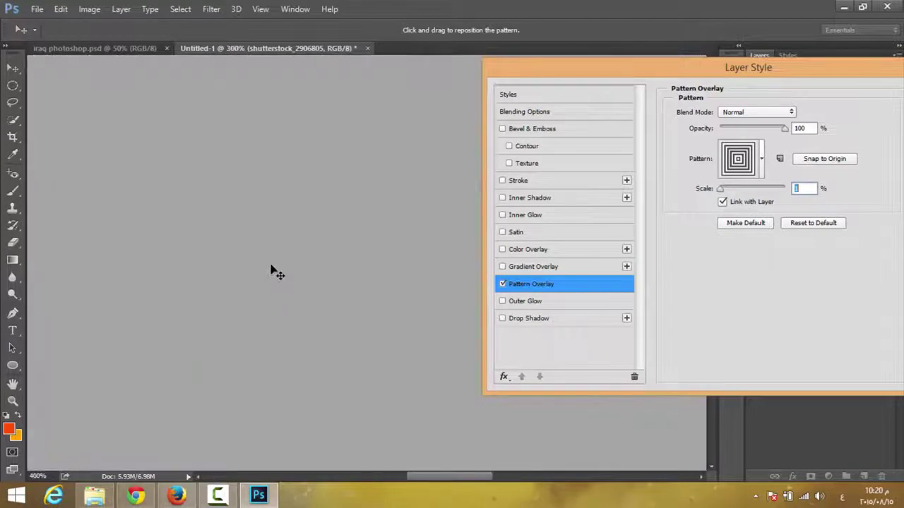
key("ctrl+plus")
key("ctrl+plus")
key("ctrl+plus")
key("ctrl+plus")
key("ctrl+plus")
key("ctrl+plus")
key("ctrl+plus")
key("ctrl+plus")
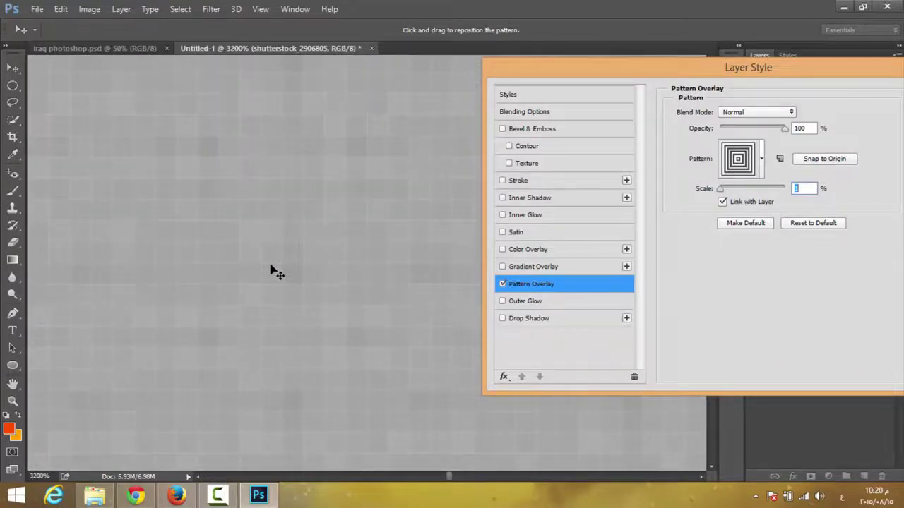
key("ctrl+minus")
key("ctrl+minus")
key("ctrl+minus")
key("ctrl+minus")
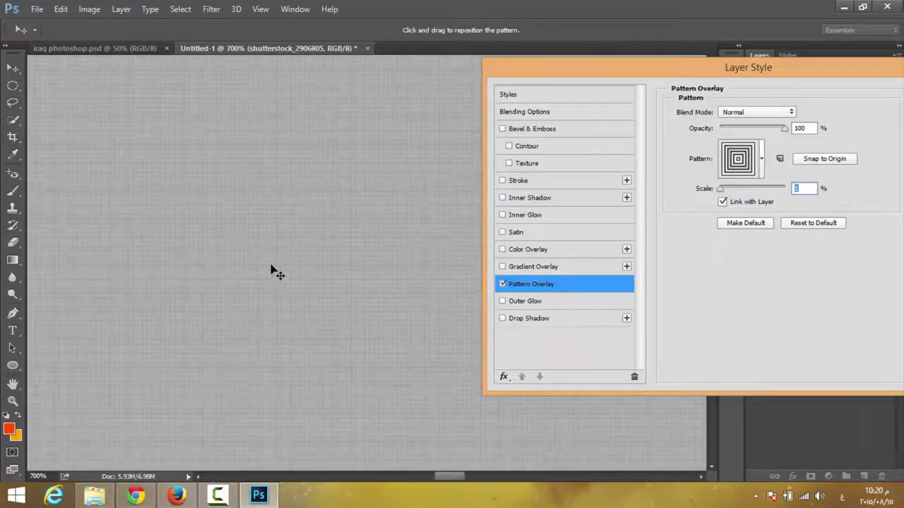
key("ctrl+minus")
key("ctrl+minus")
key("ctrl+minus")
key("ctrl+minus")
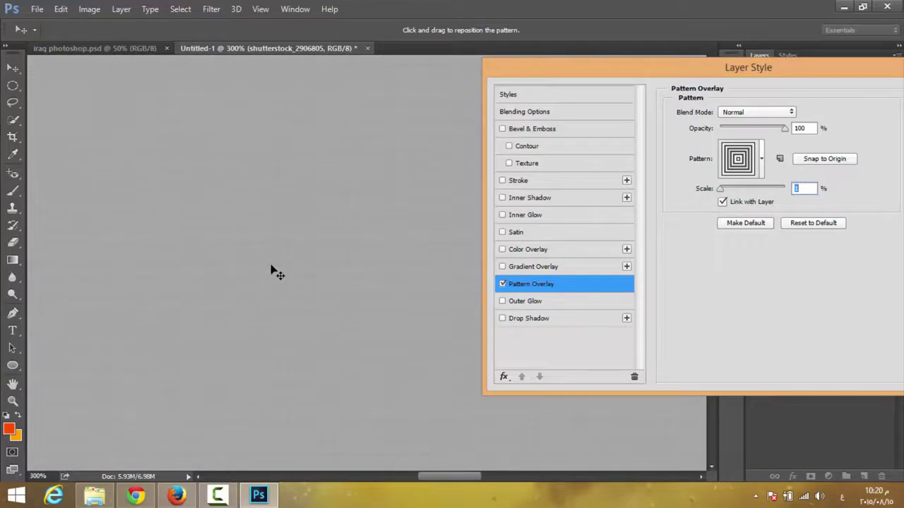
key("ctrl+minus")
key("ctrl+minus")
key("ctrl+minus")
key("ctrl+minus")
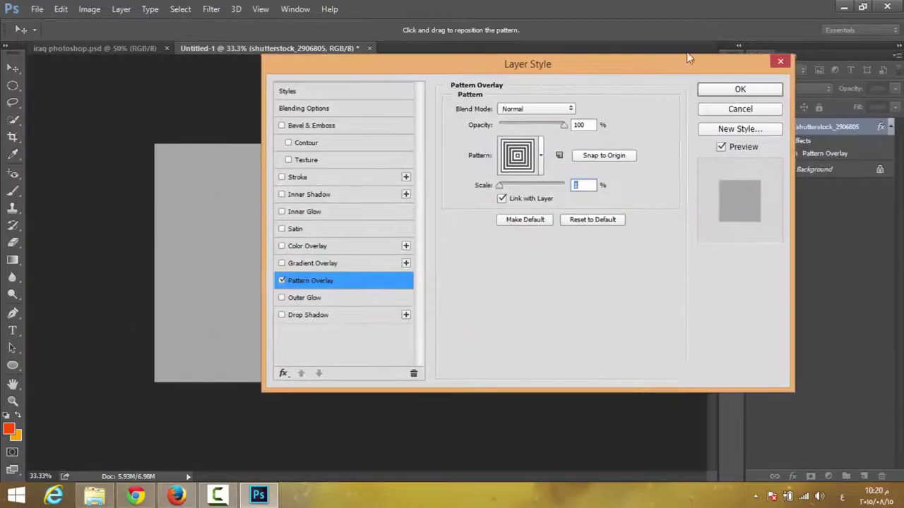
left_click_drag(834, 69, 769, 36)
key("ctrl+plus")
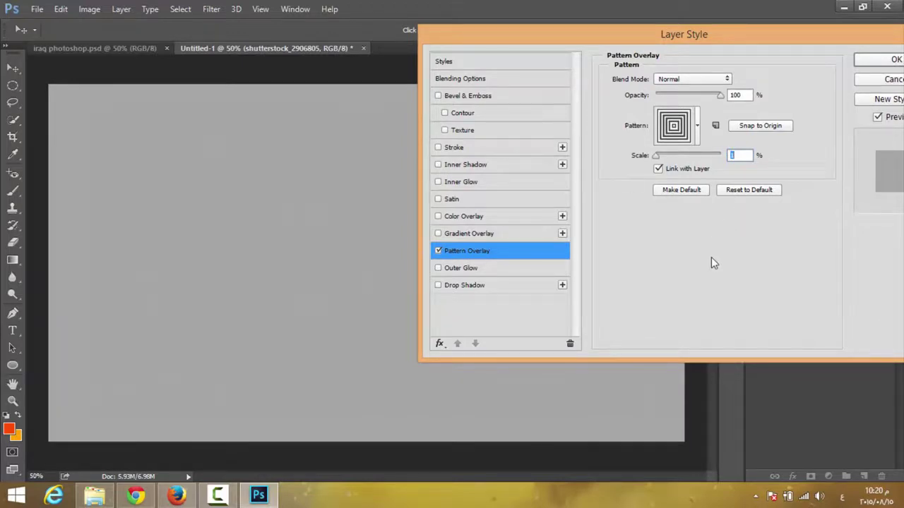
left_click(893, 80)
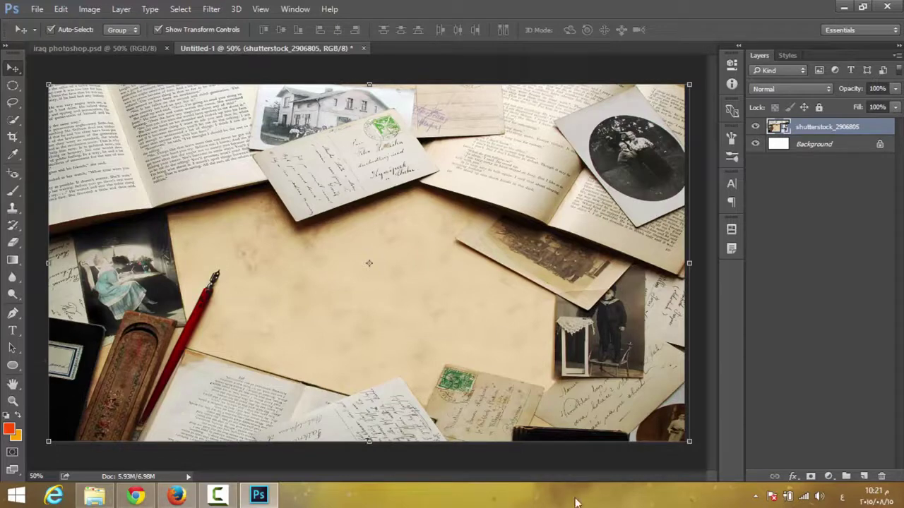
Add a trial Pattern Fill layer and adjust its scale.
left_click(828, 477)
left_click(828, 477)
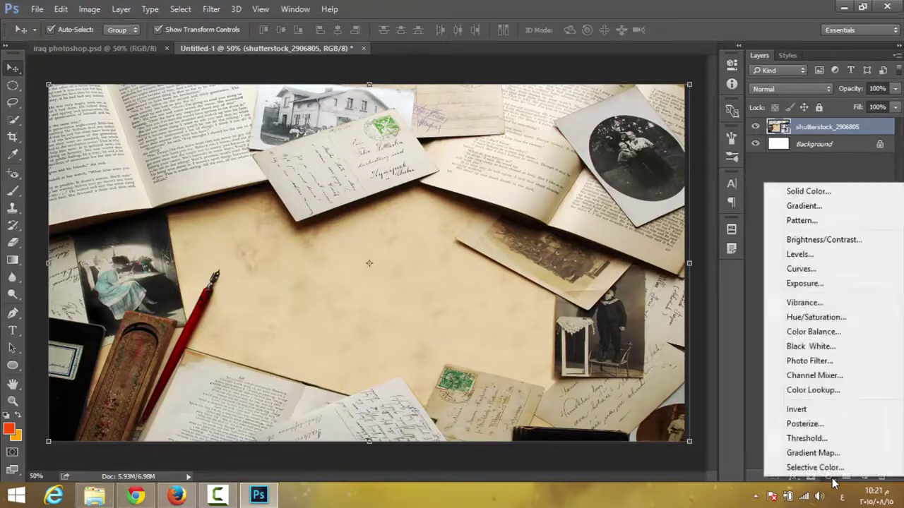
left_click(821, 221)
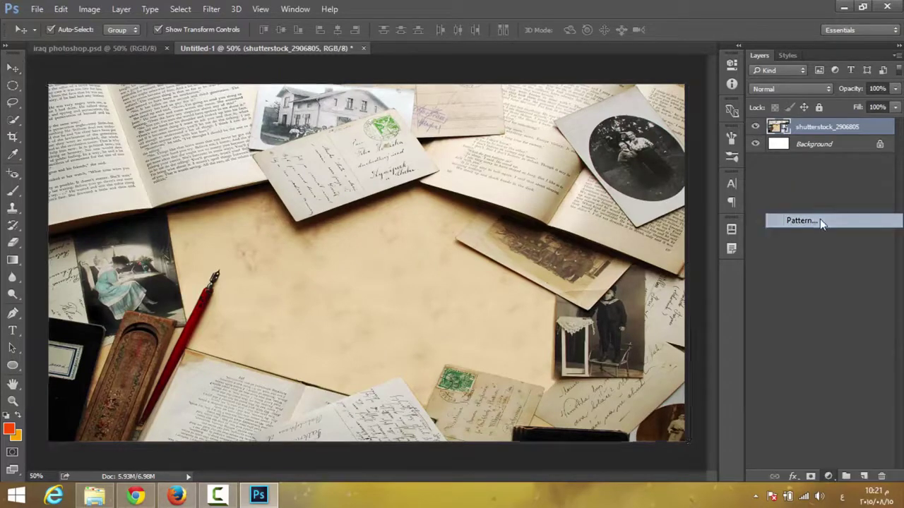
left_click_drag(477, 144, 536, 135)
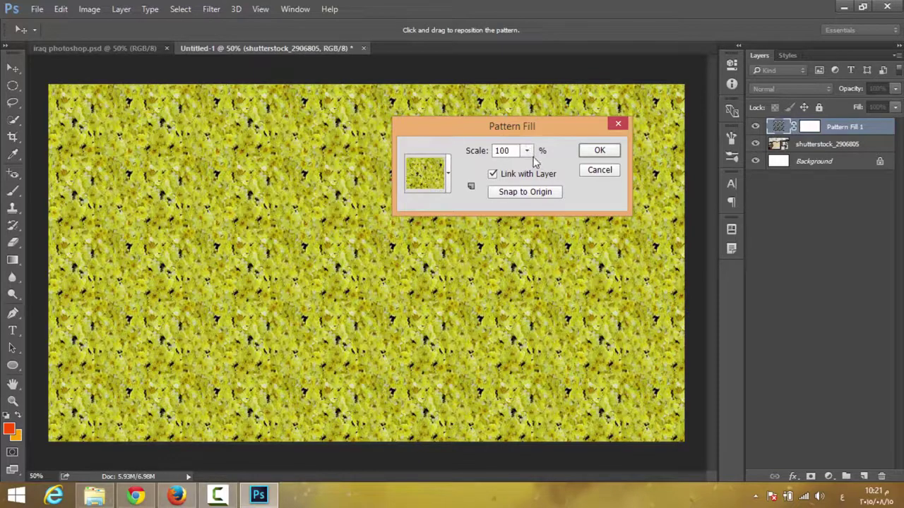
left_click(528, 151)
mouse_move(536, 172)
left_mouse_down()
mouse_move(572, 171)
mouse_move(524, 171)
mouse_move(583, 170)
mouse_move(547, 171)
mouse_move(530, 159)
left_mouse_up()
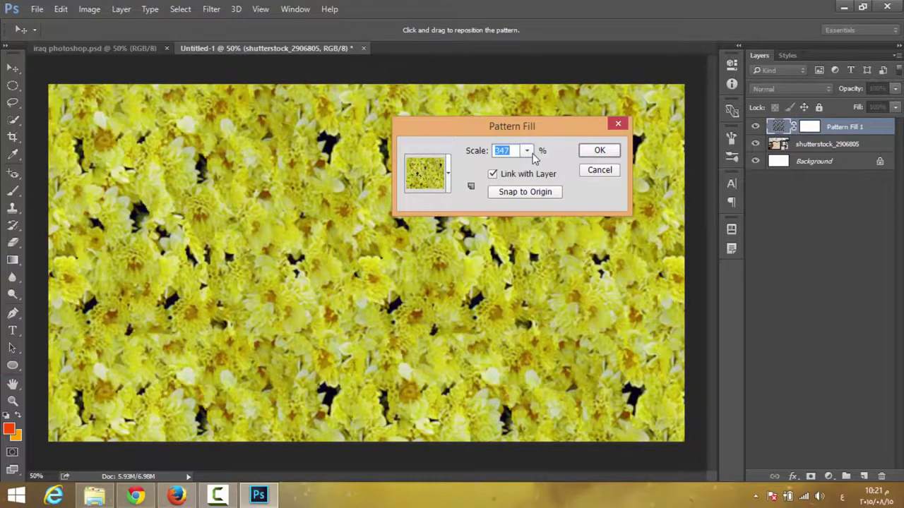
Try stripes, dots, concentric squares, wavy and white texture patterns, settling on a white pattern.
left_click(446, 177)
left_click(465, 213)
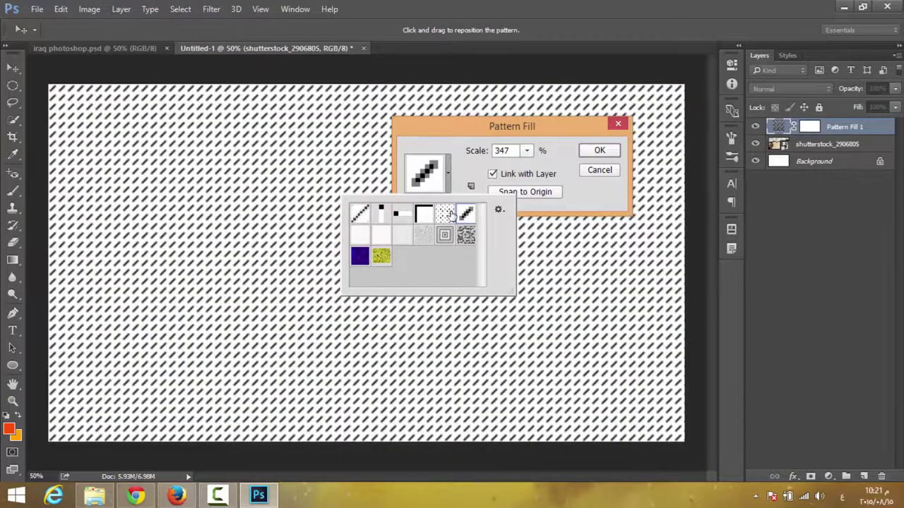
left_click(446, 214)
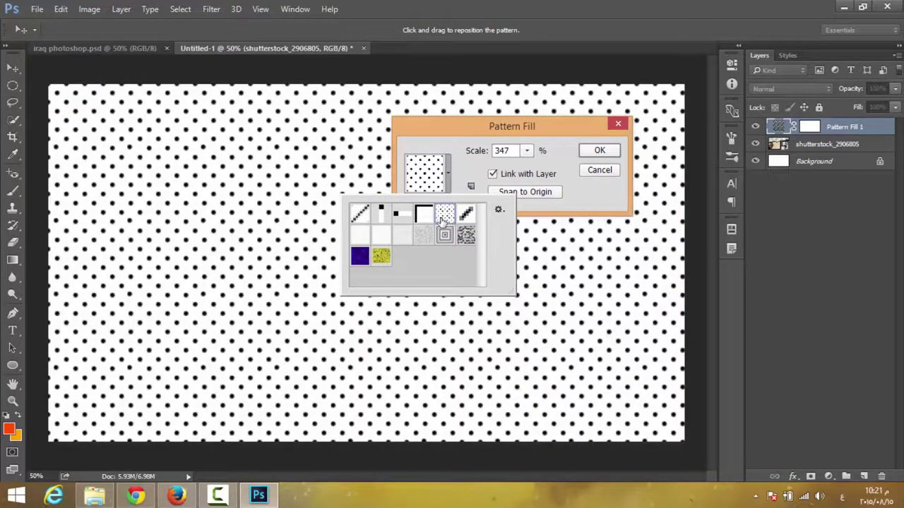
left_click(396, 216)
left_click(382, 212)
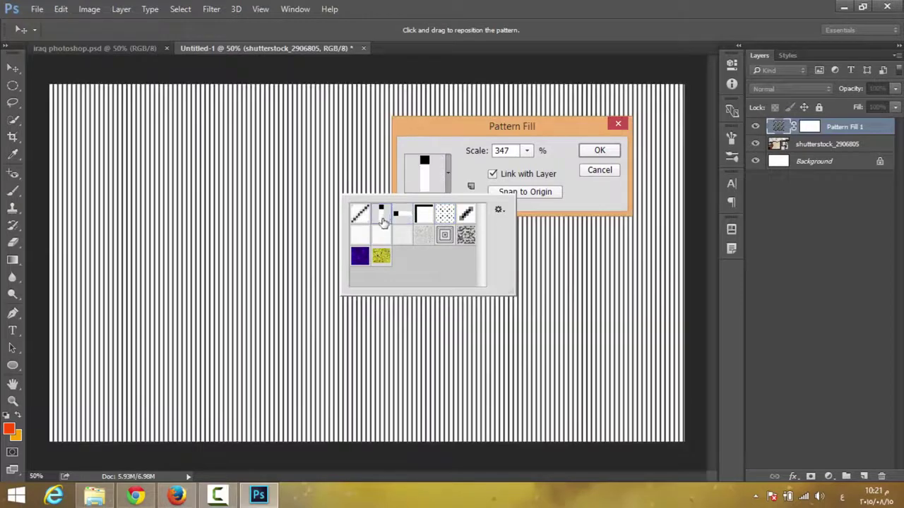
left_click(360, 236)
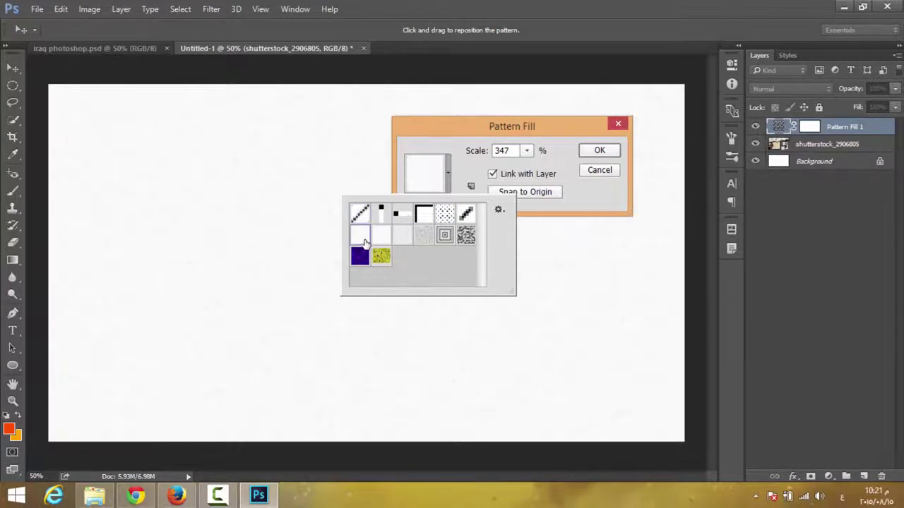
left_click(403, 238)
left_click(444, 237)
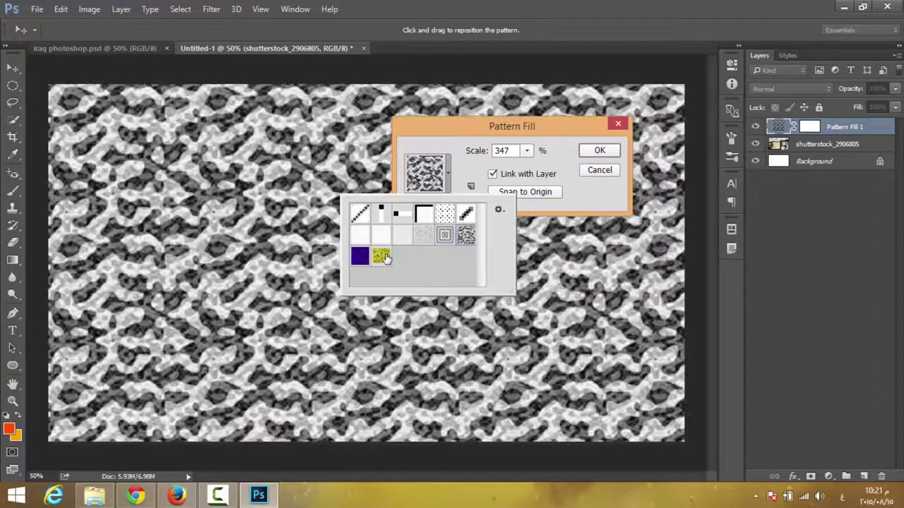
left_click(359, 260)
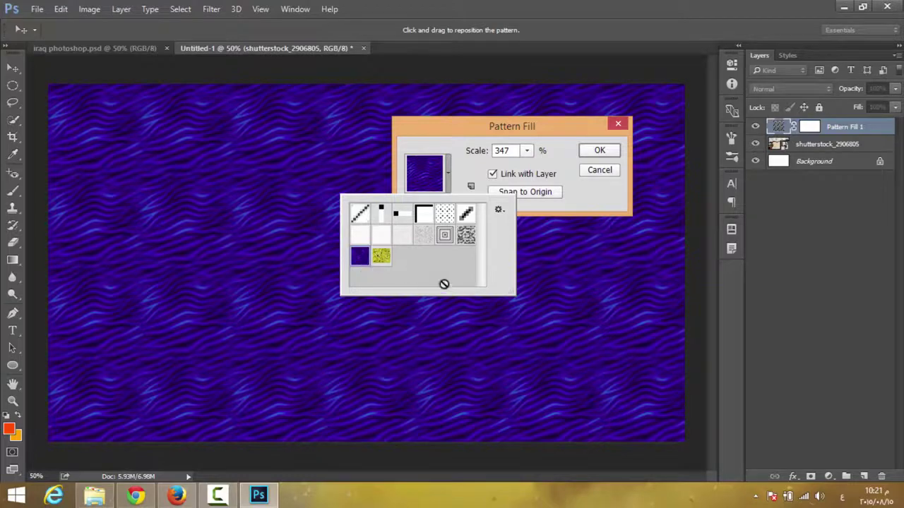
left_click(420, 235)
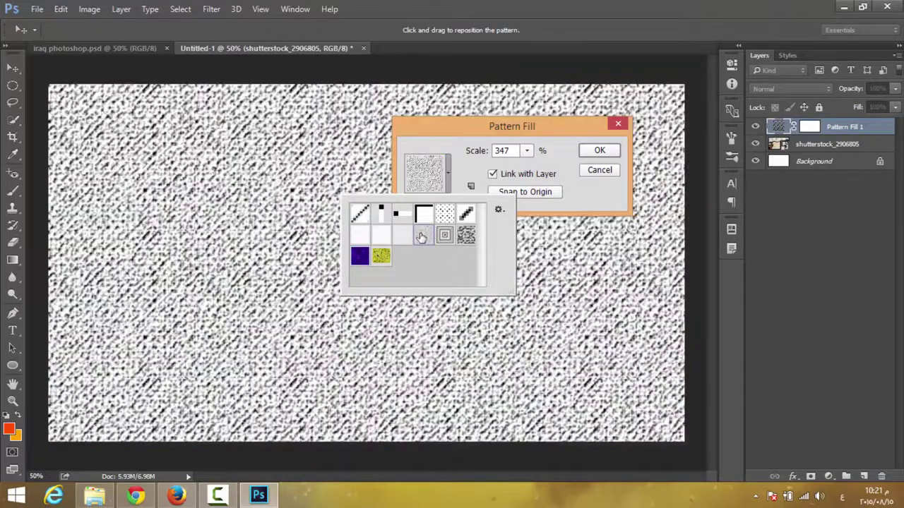
left_click(381, 237)
left_click(359, 241)
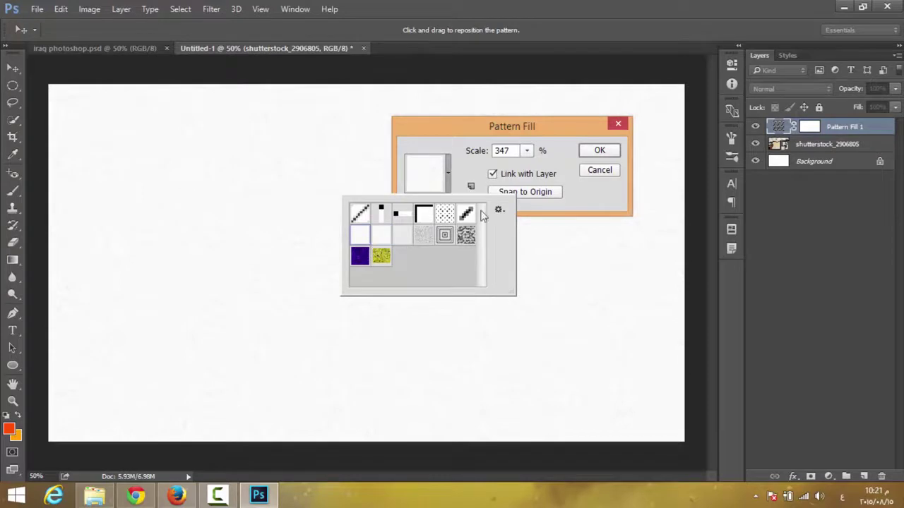
left_click(460, 146)
Unlink the pattern from the layer, set scale to 209%, then cancel the Pattern Fill.
left_click(493, 175)
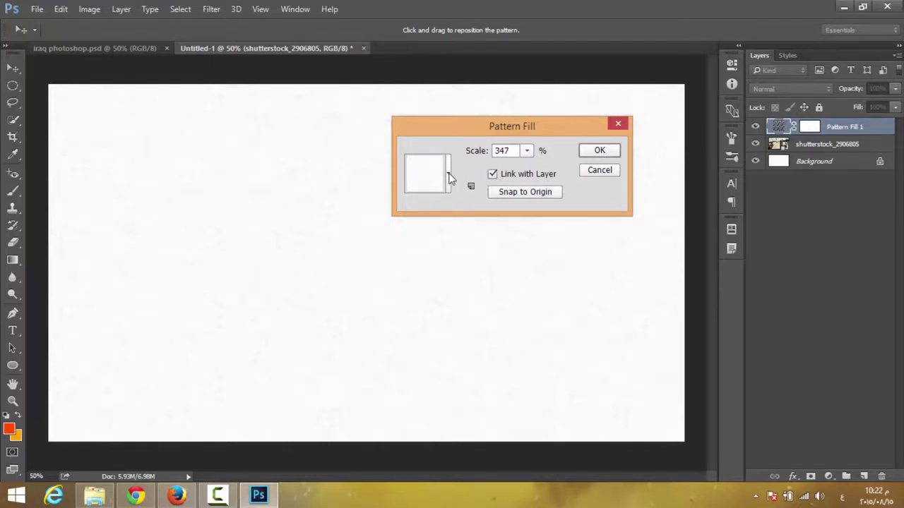
left_click(527, 151)
left_click_drag(546, 168, 548, 168)
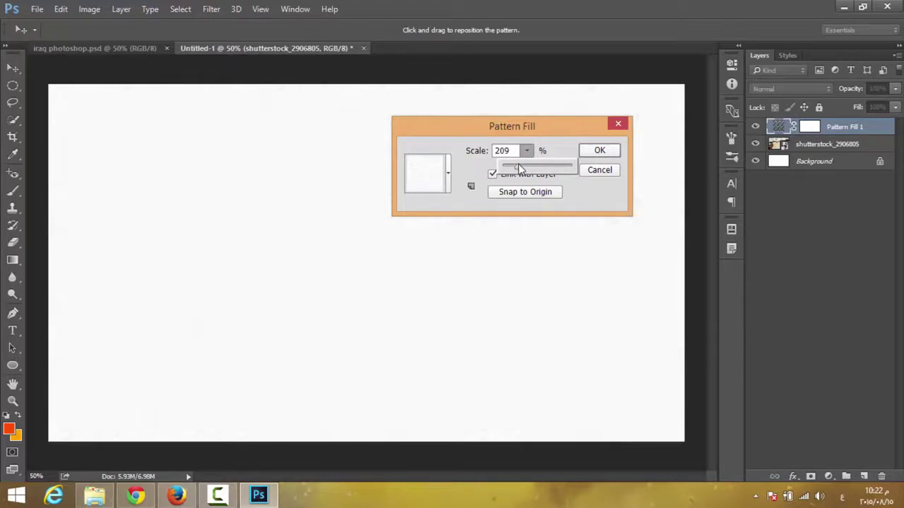
left_click_drag(518, 167, 517, 166)
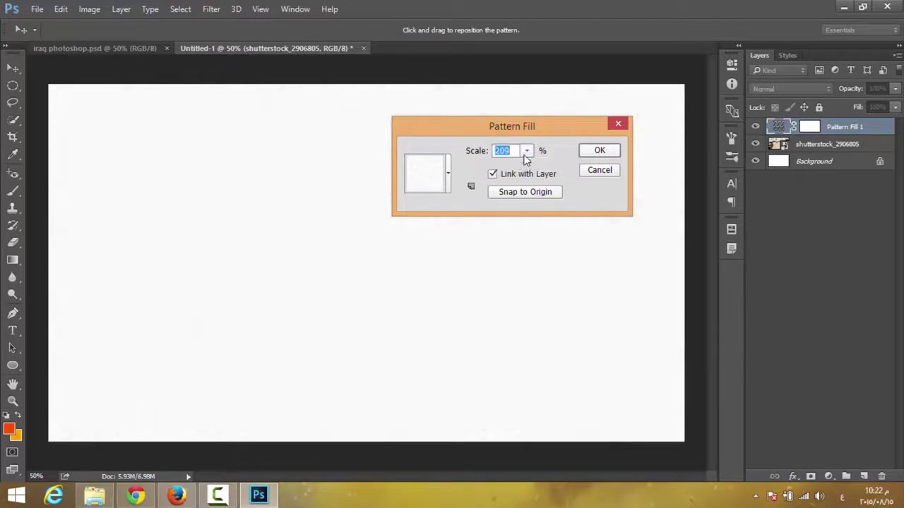
left_click(599, 170)
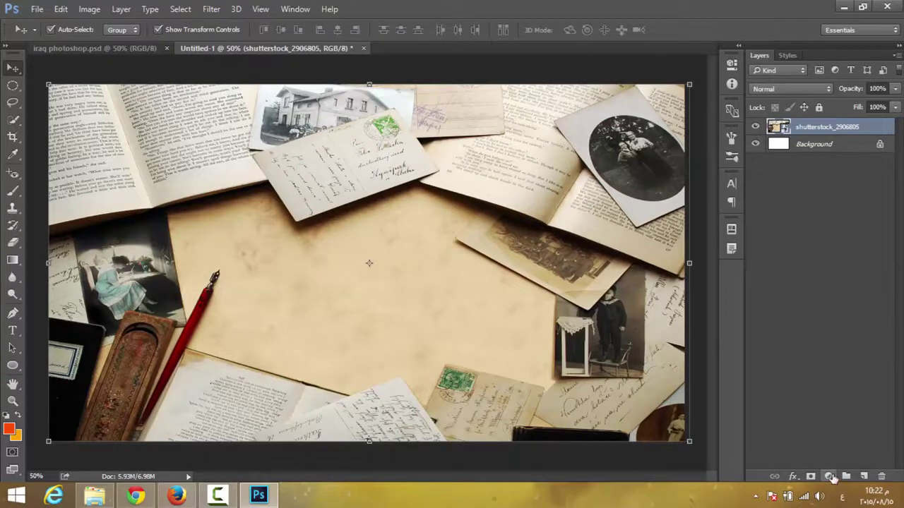
Add a Pattern Fill layer using the purple wavy pattern scaled to 466%.
left_click(829, 476)
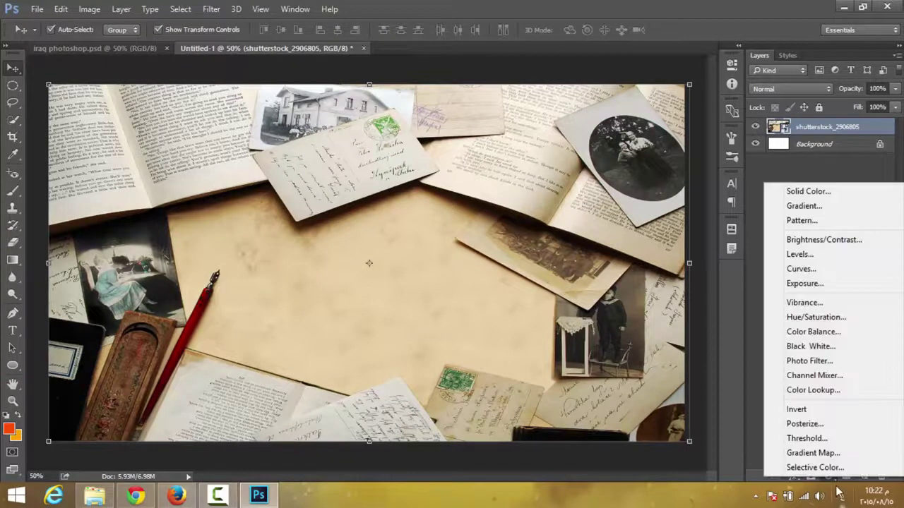
left_click(821, 220)
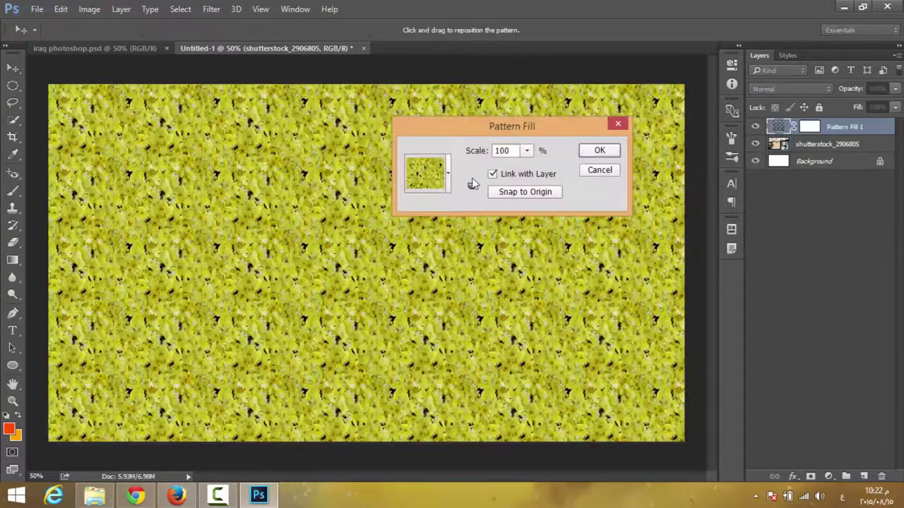
left_click(450, 181)
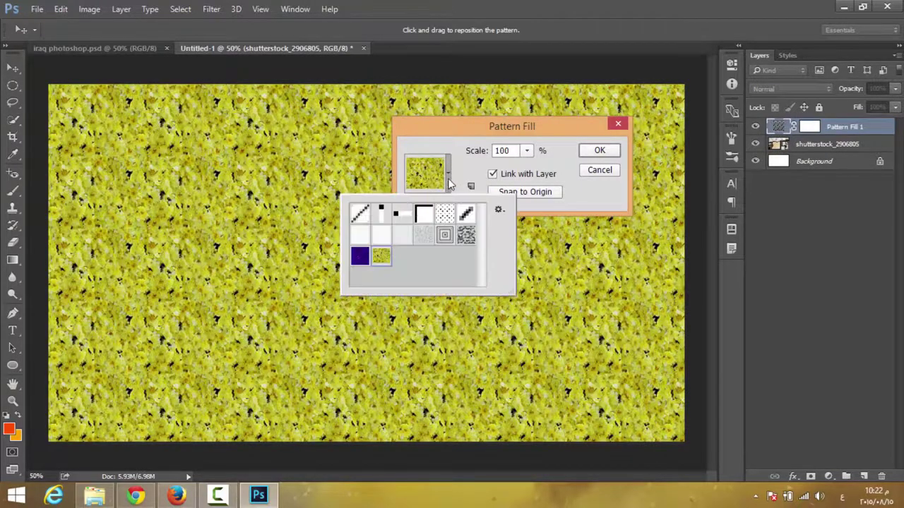
left_click(361, 260)
left_click(497, 156)
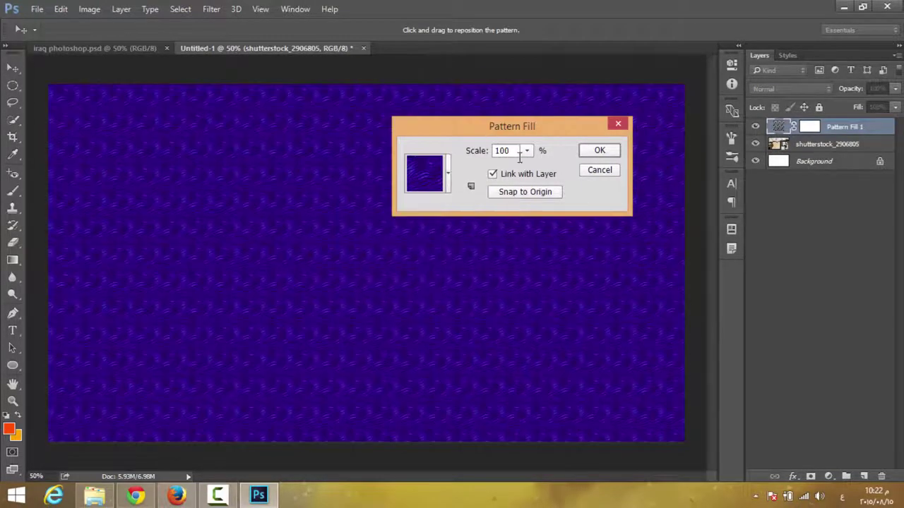
left_click_drag(526, 151, 553, 177)
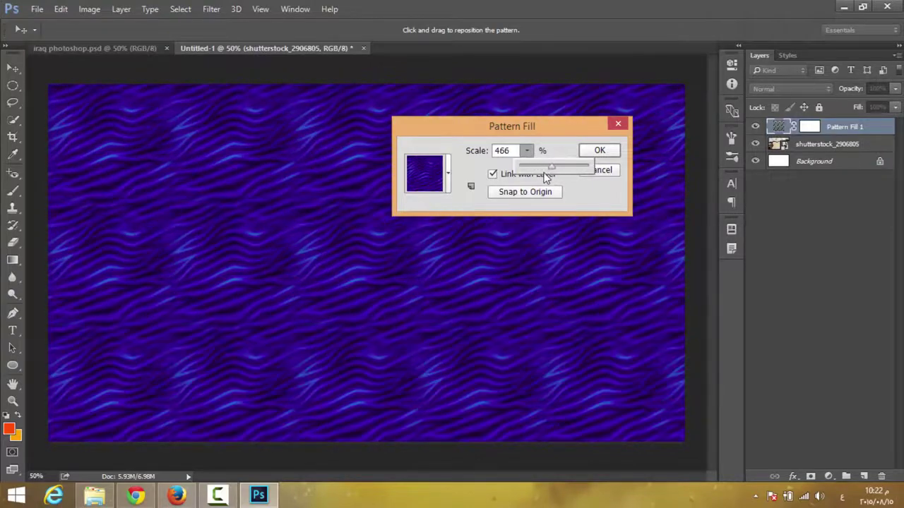
left_click(537, 138)
left_click(597, 150)
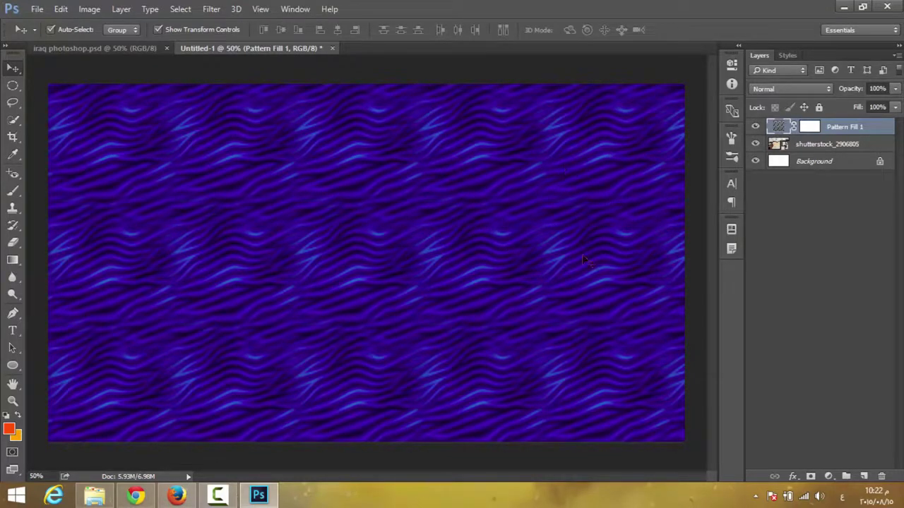
Try the pattern layer's blend modes from Overlay through Luminosity, then reset to Normal.
left_click(791, 89)
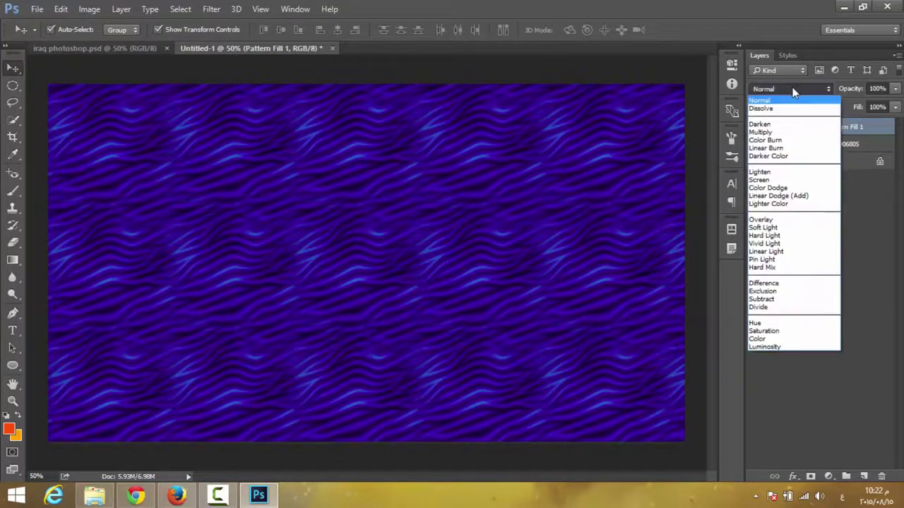
left_click(783, 218)
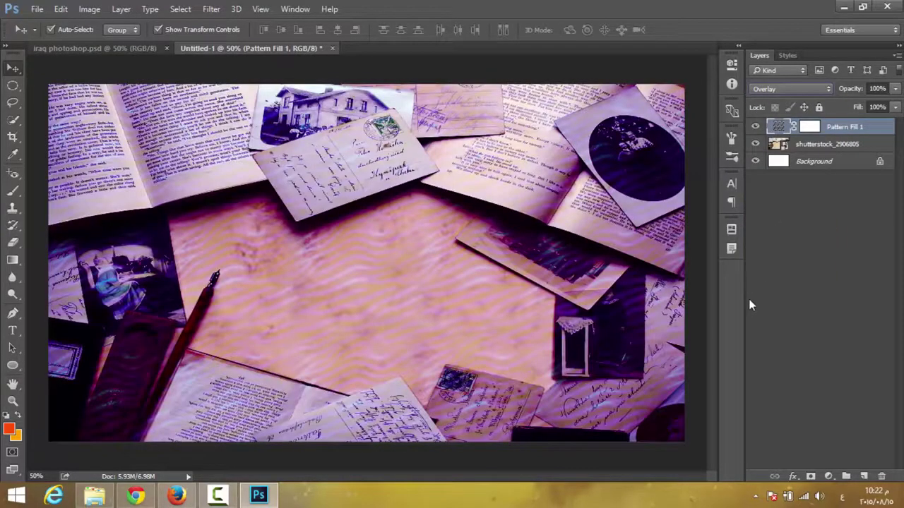
key("Down")
key("Down")
key("Down")
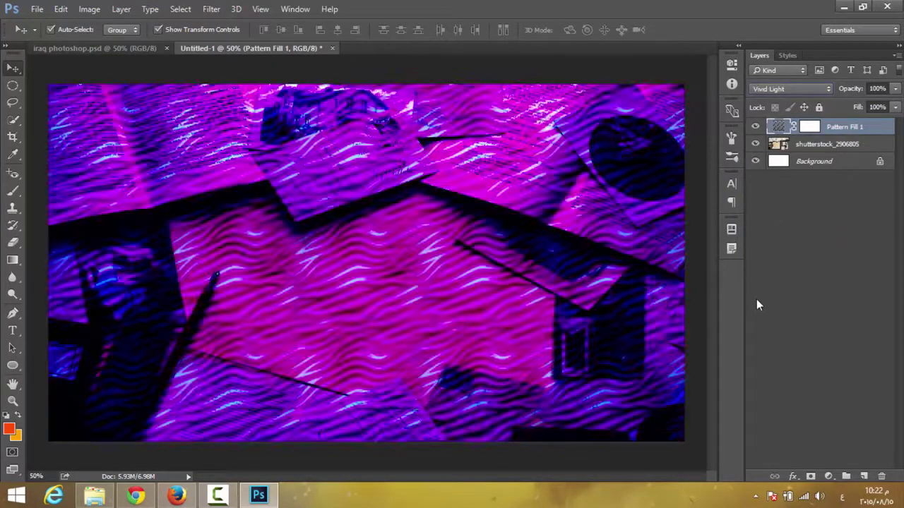
key("Down")
key("Down")
key("Down")
key("Down")
key("Down")
key("Down")
key("Down")
key("Down")
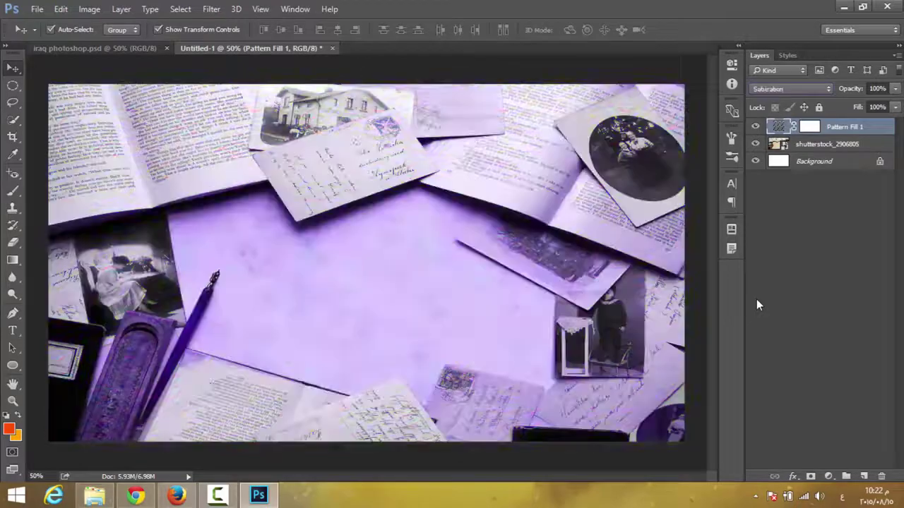
key("Down")
key("Down")
key("Down")
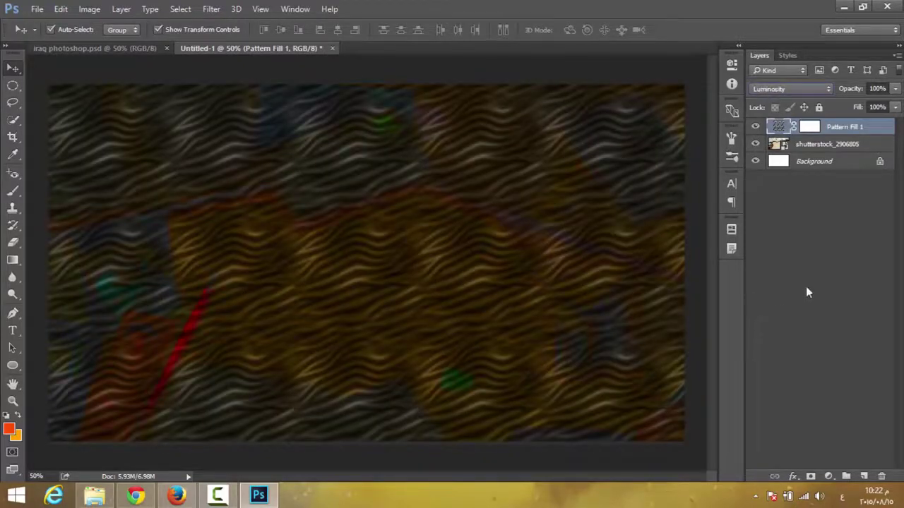
left_click(816, 90)
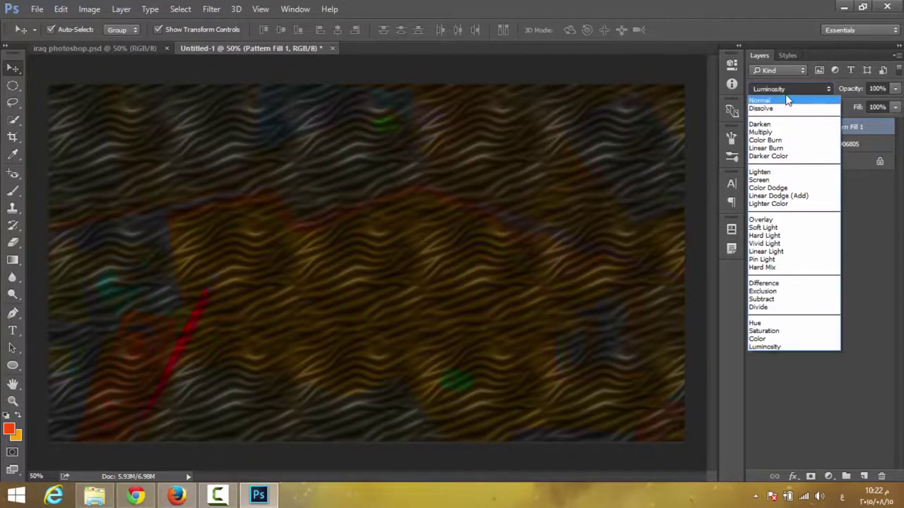
left_click(783, 97)
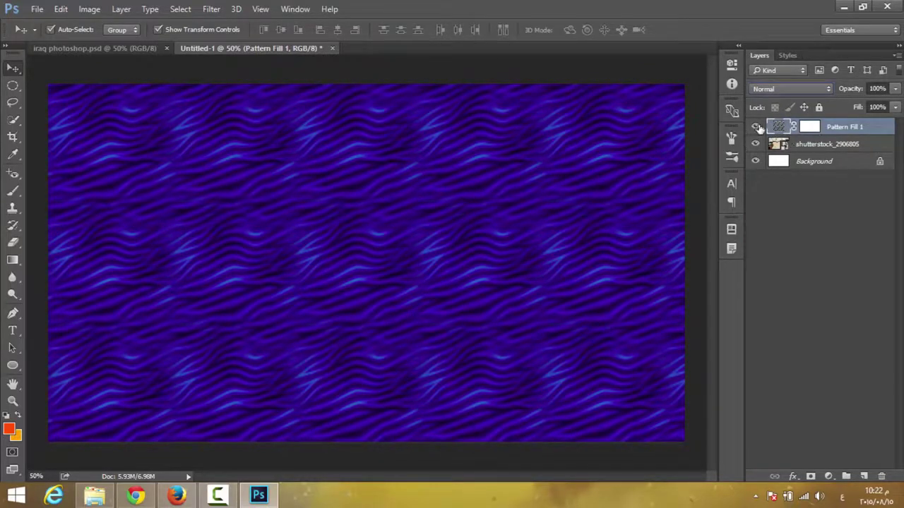
Toggle the Pattern Fill 1 layer's visibility to compare, then delete the layers.
left_click(755, 127)
left_click(755, 126)
left_click(755, 127)
key("Delete")
key("Delete")
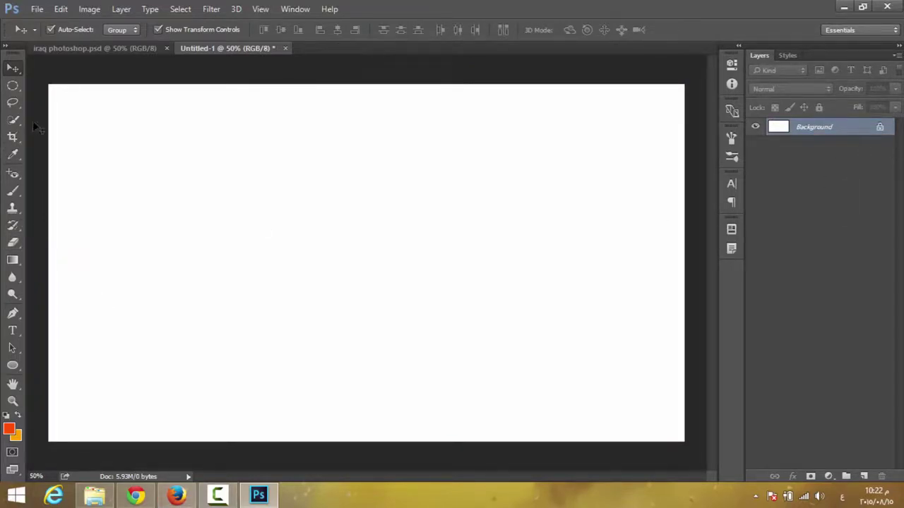
Start a text layer on the canvas, then delete the empty text layer.
left_click(12, 330)
left_click(383, 221)
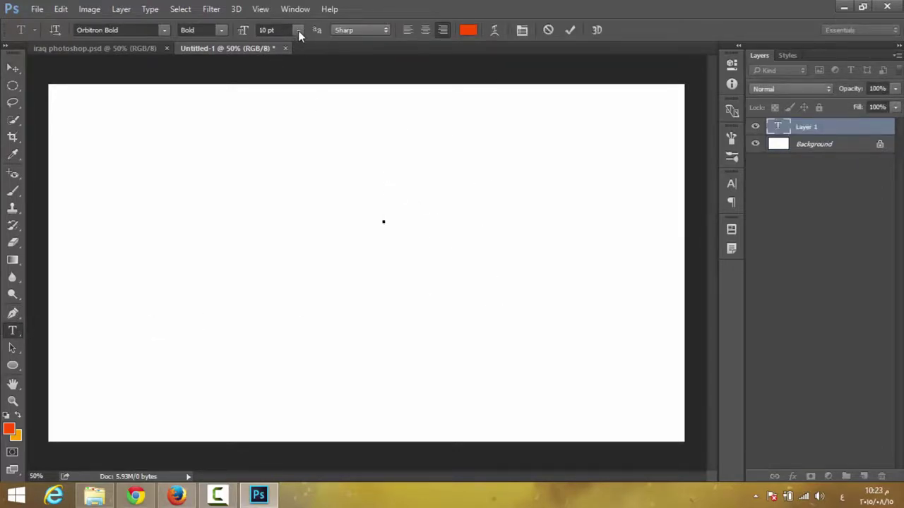
left_click(9, 69)
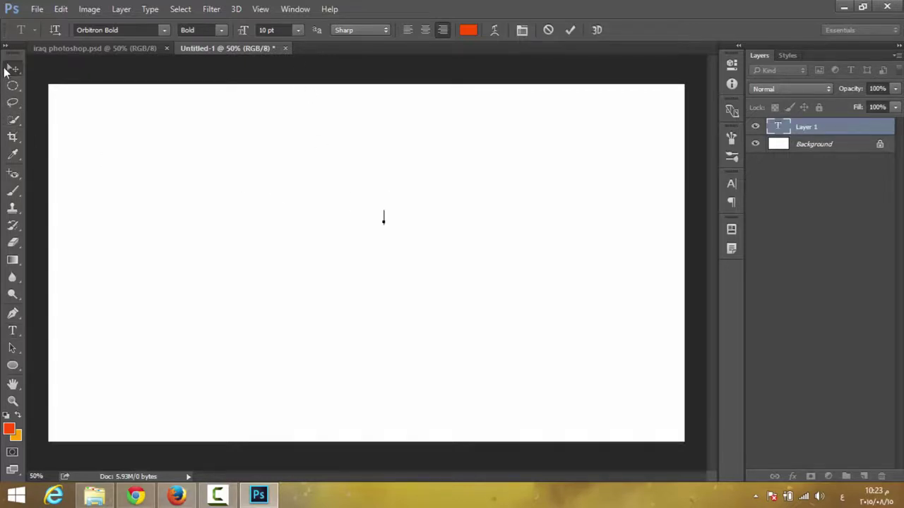
key("Delete")
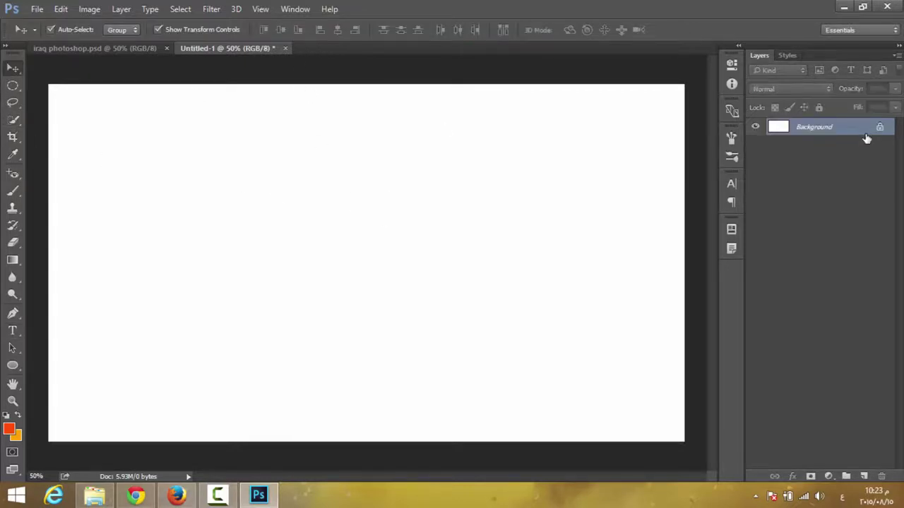
Type 'عراق فوتوشوب' at 36 pt in a new text layer at canvas centre.
left_click(13, 330)
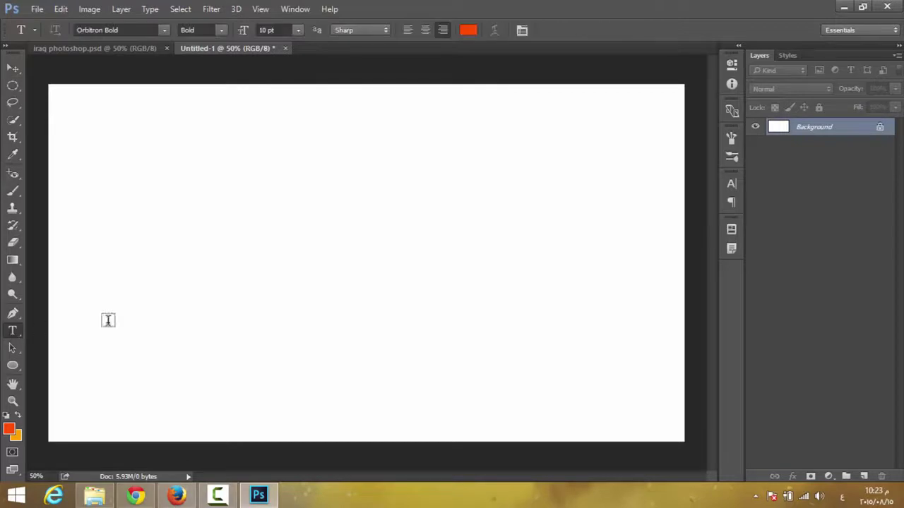
left_click(370, 270)
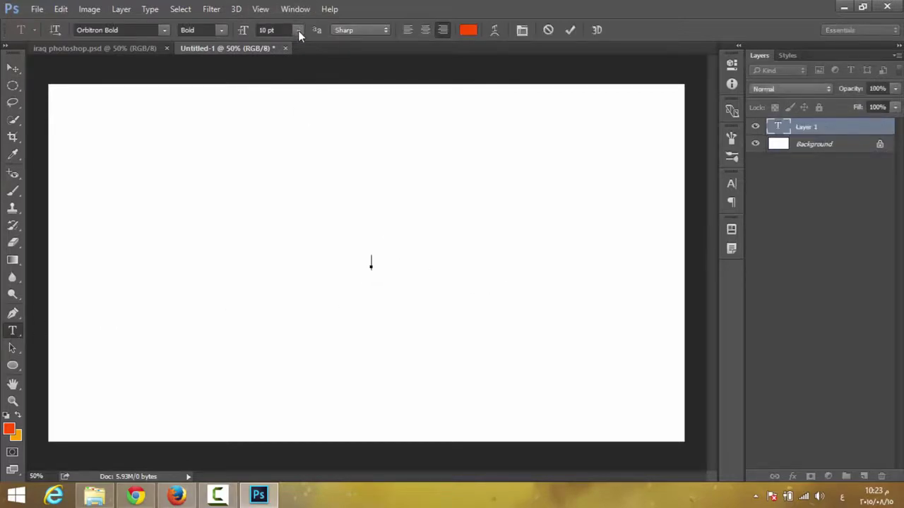
left_click(298, 30)
left_click(310, 212)
type("عر")
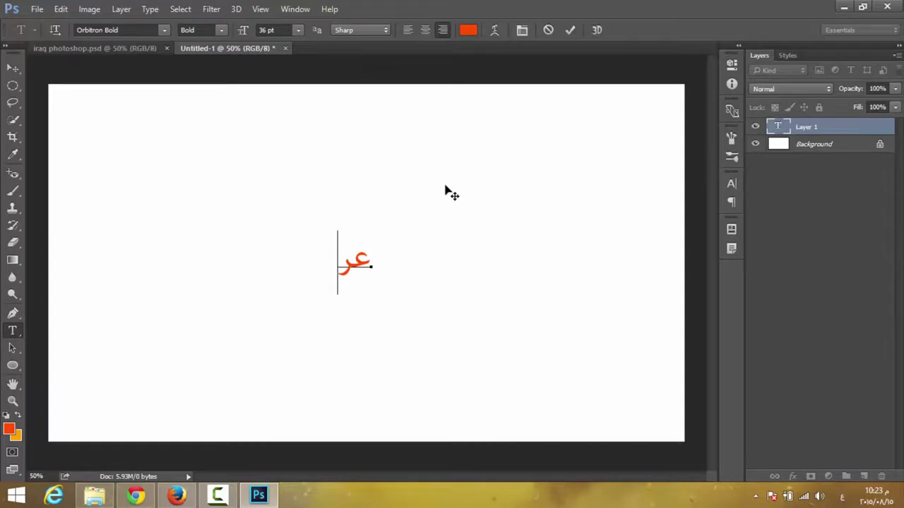
type("اق")
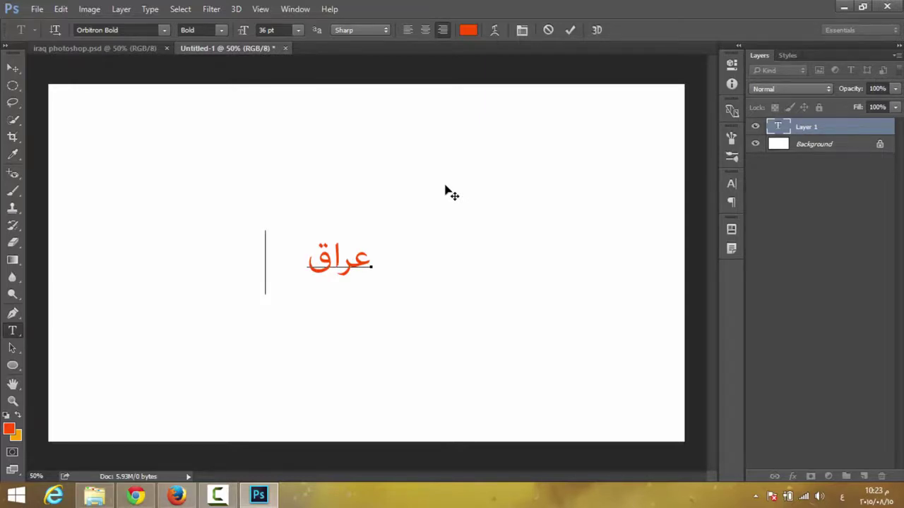
type("فوتوش")
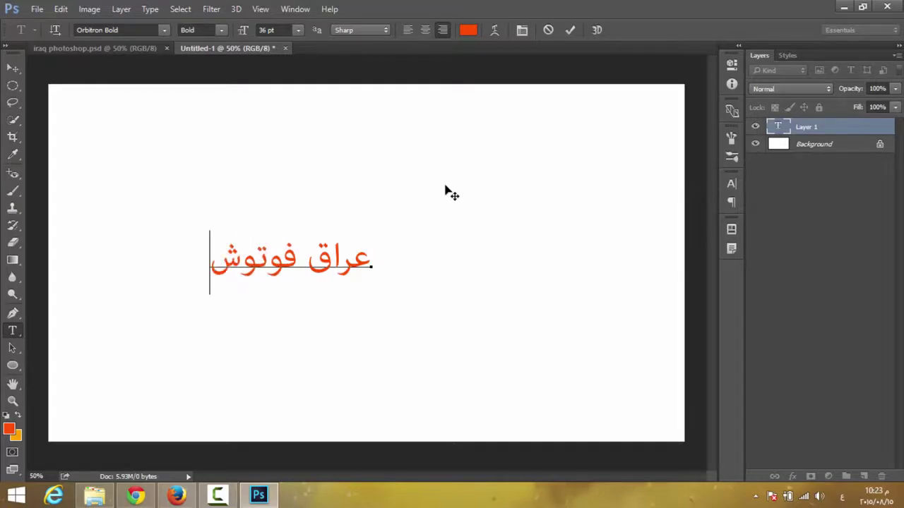
type("وب")
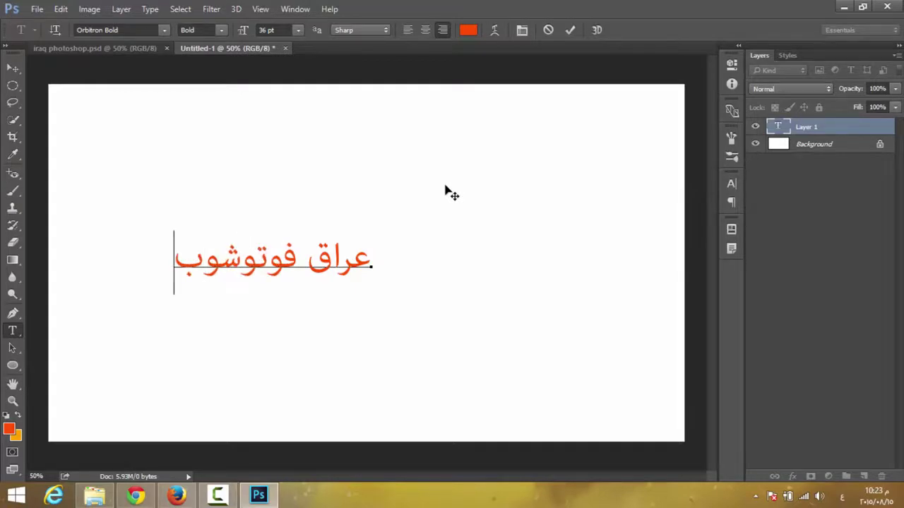
Apply the Hacen Promoter font to the Arabic text and move it to the centre.
key("ctrl+a")
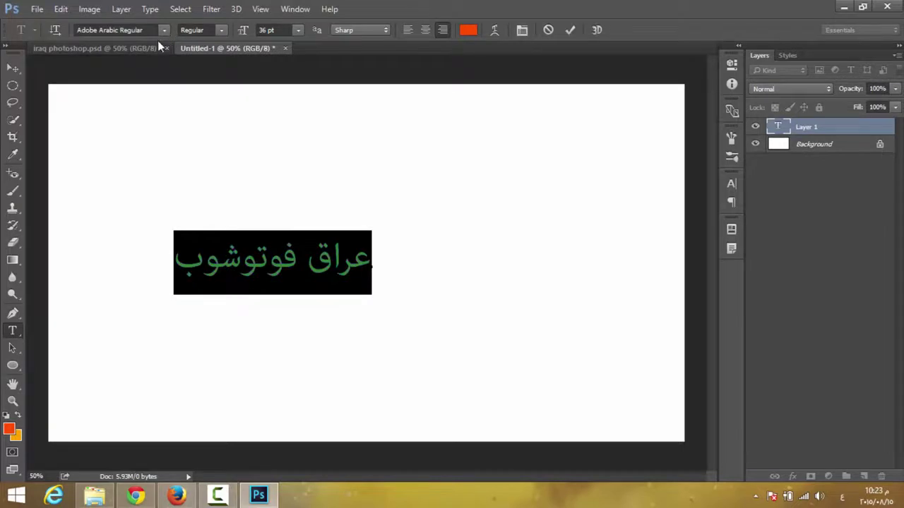
left_click(163, 30)
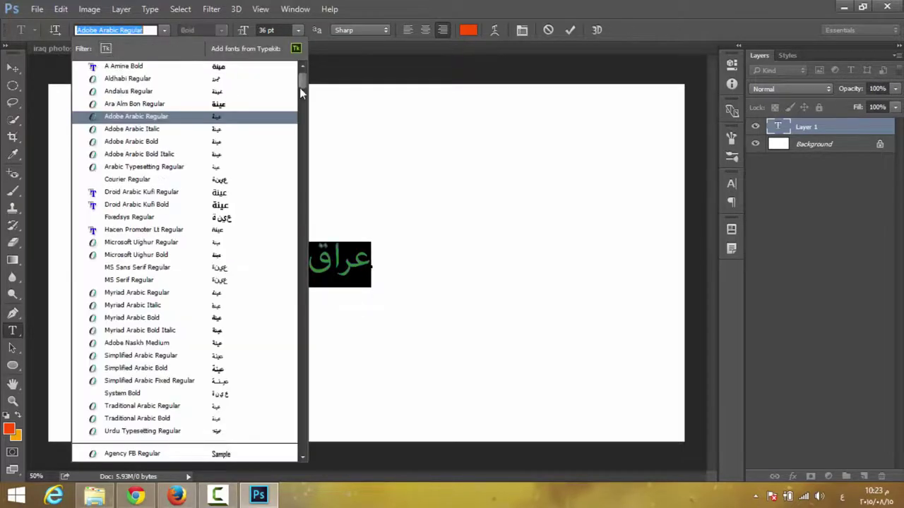
scroll(299, 87, "down", 1)
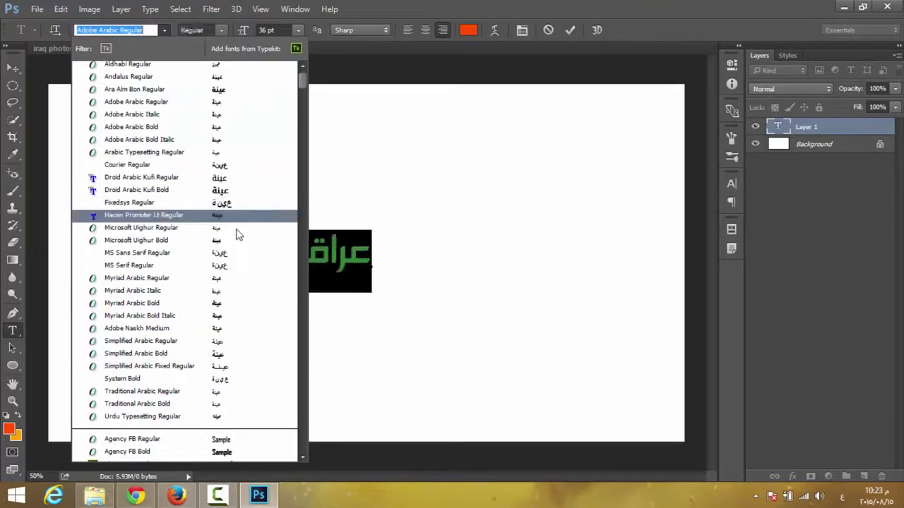
key("Return")
left_click_drag(454, 196, 583, 206)
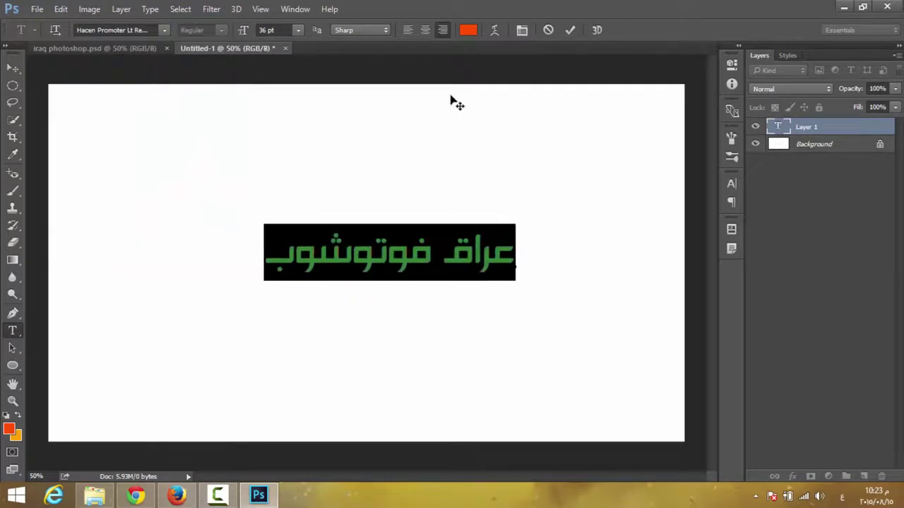
Adjust the font size, nudge the text to centre, commit it and deselect.
left_click(282, 30)
scroll(284, 31, "down", 2)
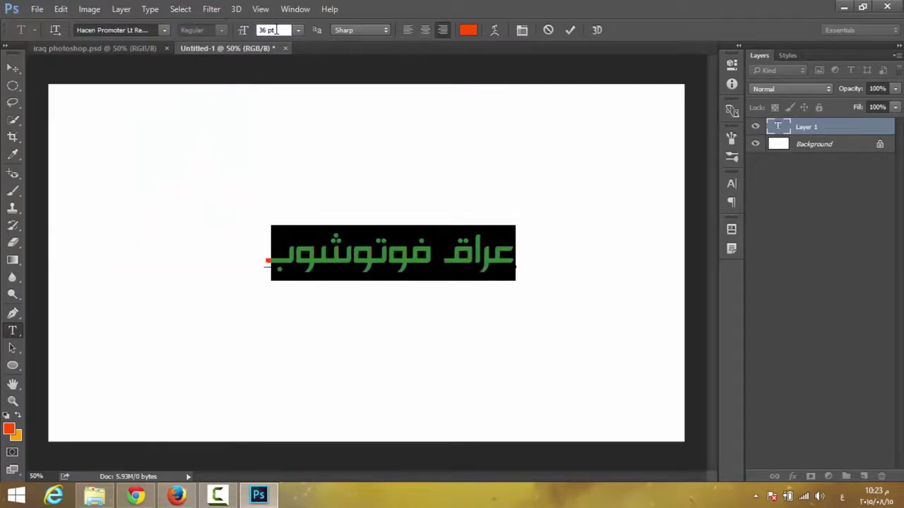
scroll(285, 31, "down", 3)
scroll(285, 30, "down", 3)
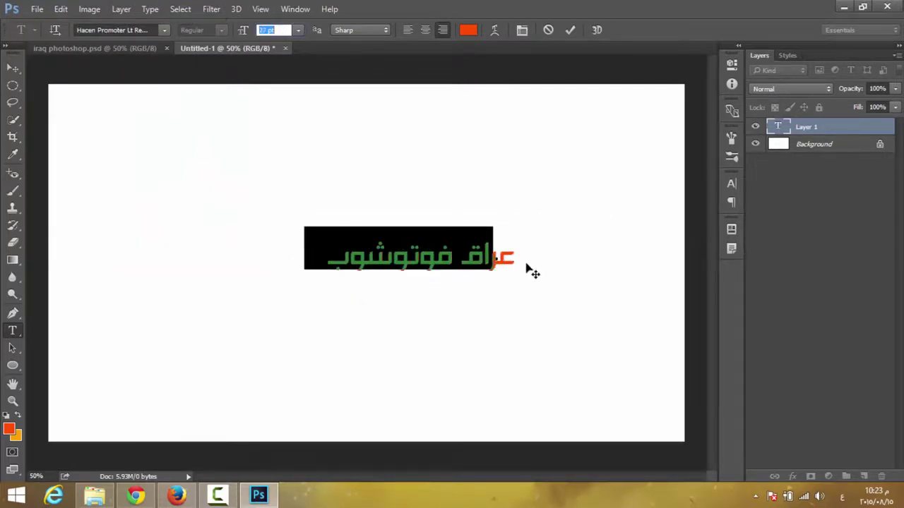
left_click_drag(544, 266, 516, 271)
left_click(12, 68)
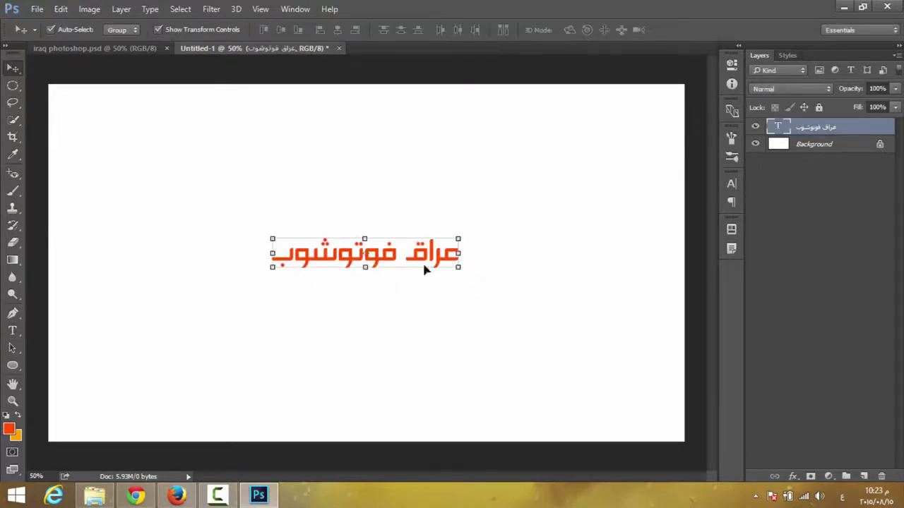
left_click(267, 198)
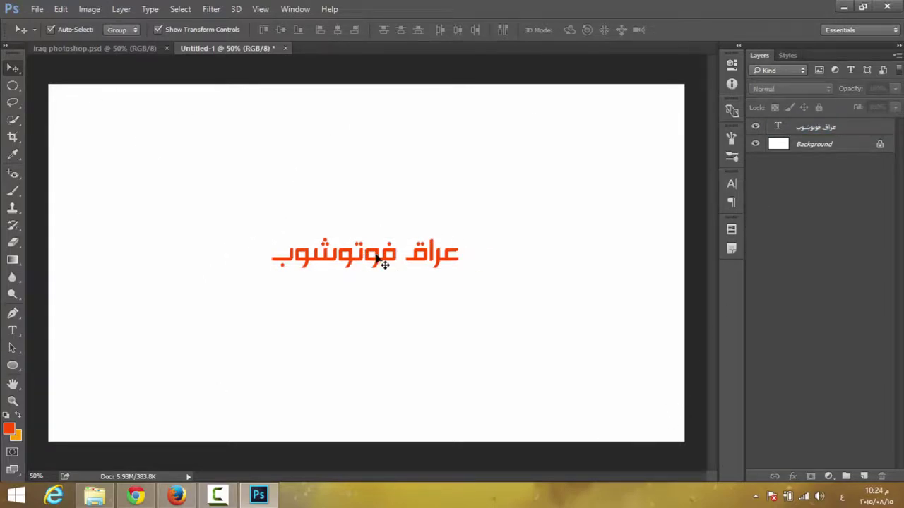
Crop the canvas tightly around the Arabic title and hide the Background to show transparency.
left_click(19, 139)
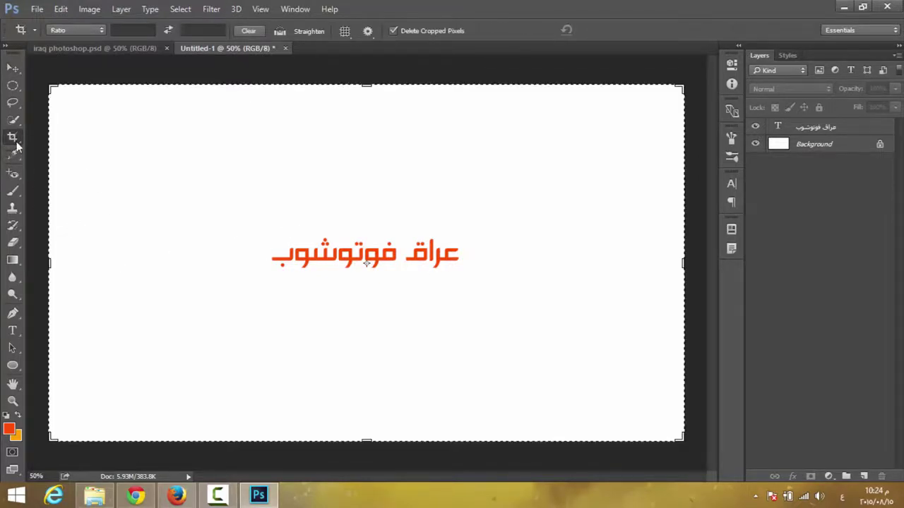
left_click_drag(46, 83, 152, 153)
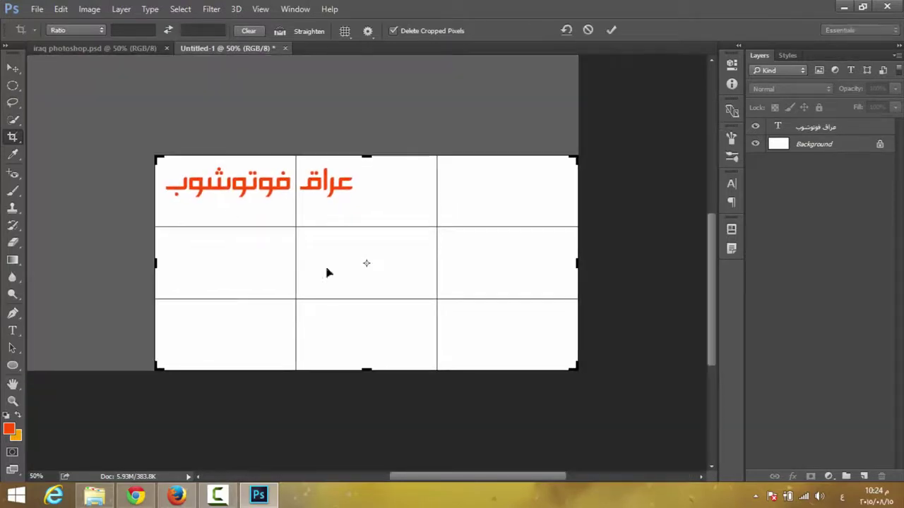
mouse_move(575, 369)
left_mouse_down()
mouse_move(494, 337)
mouse_move(466, 293)
left_mouse_up()
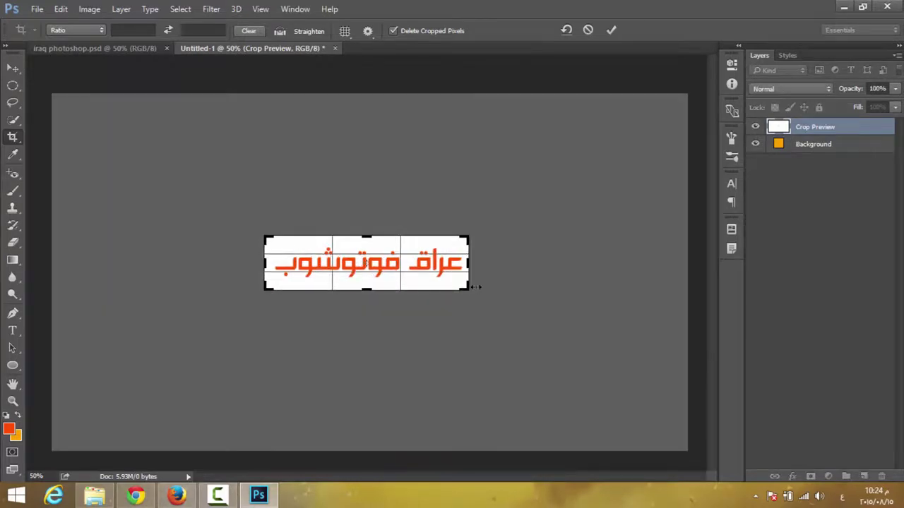
key("Return")
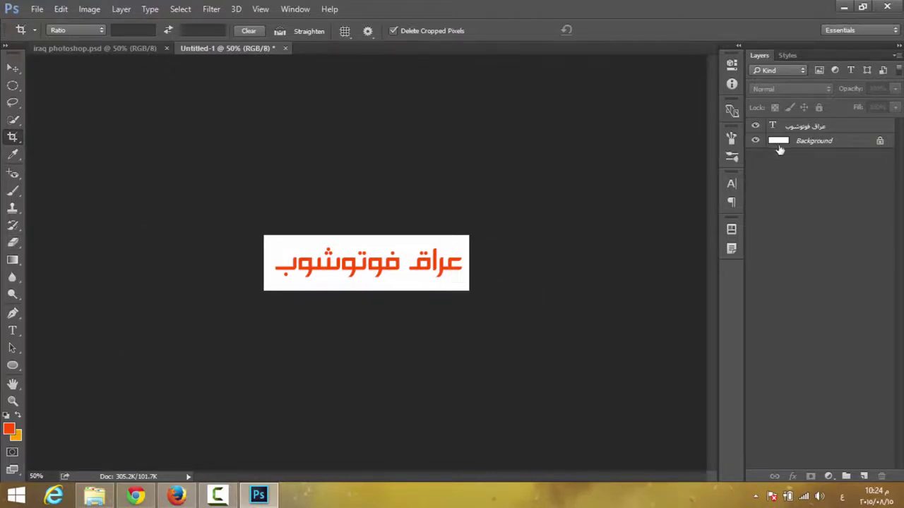
left_click(755, 141)
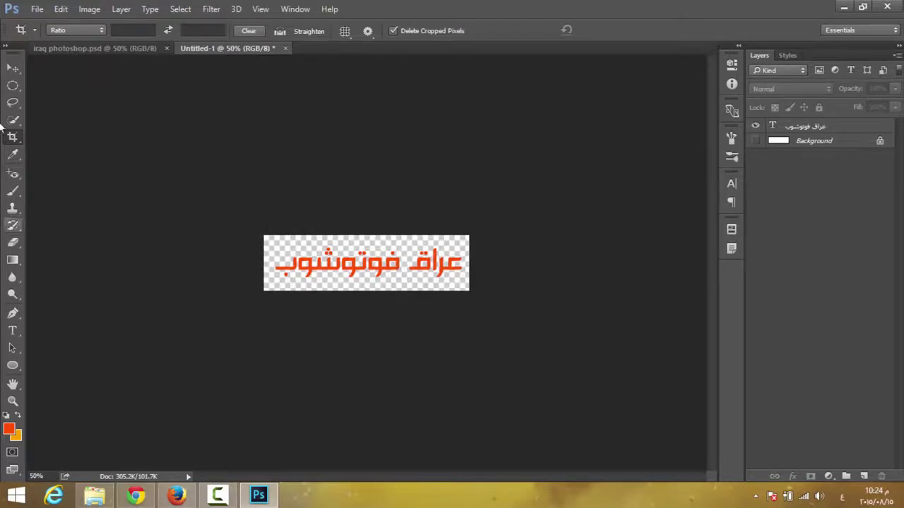
left_click(13, 67)
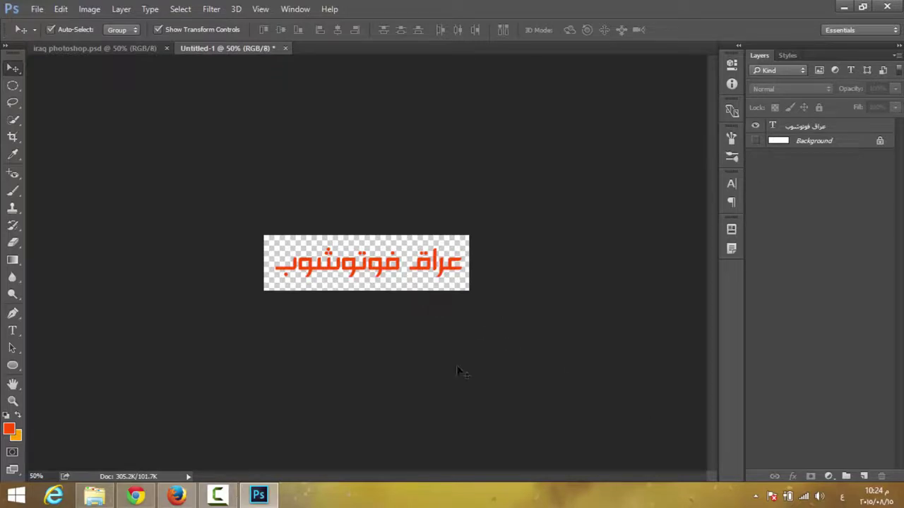
Define the cropped red Arabic title as a new pattern named 'عراق فوتوشوب'.
left_click(87, 9)
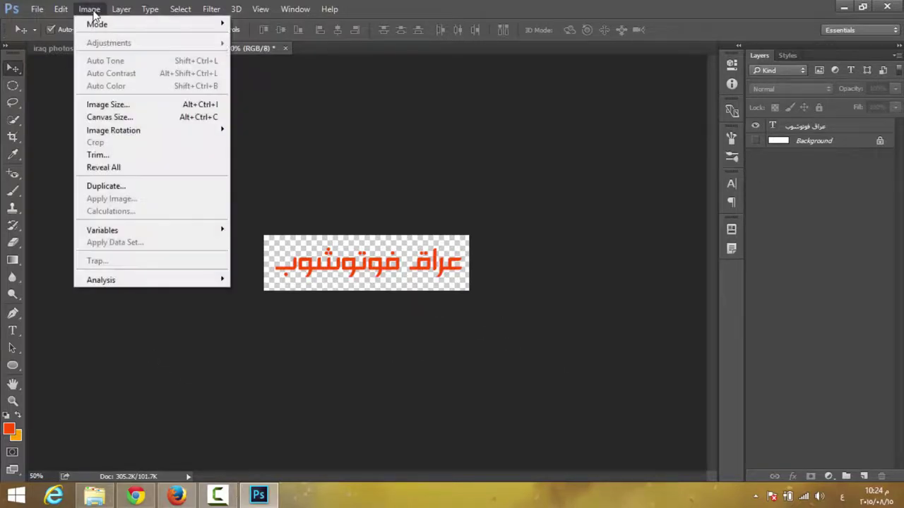
left_click(82, 11)
left_click(60, 10)
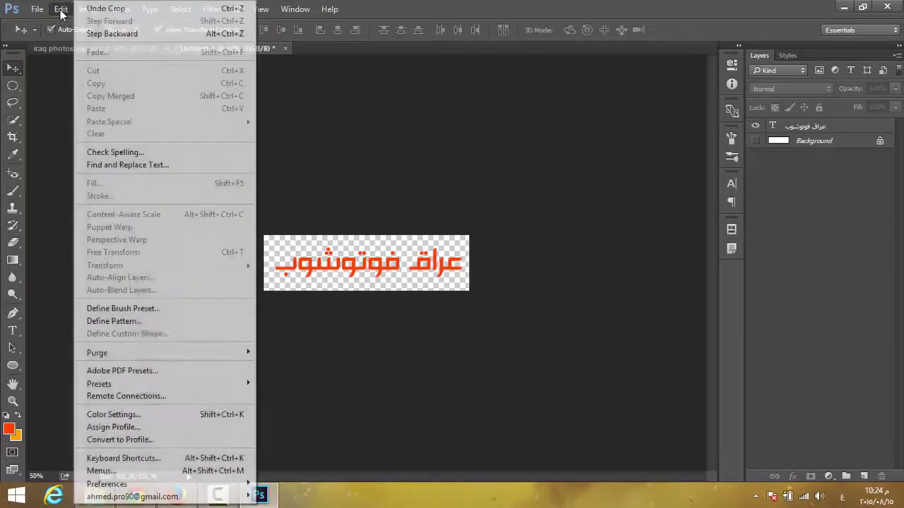
left_click(60, 10)
left_click(60, 10)
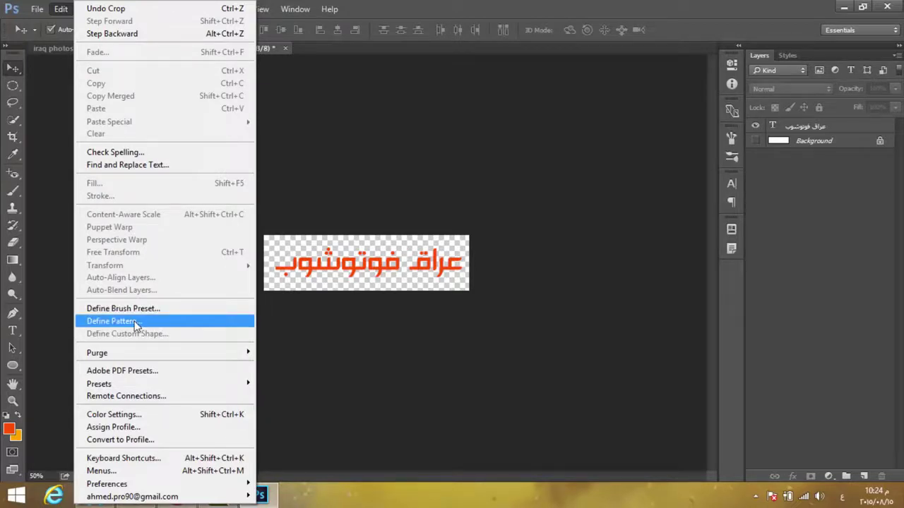
left_click(134, 323)
left_click(425, 182)
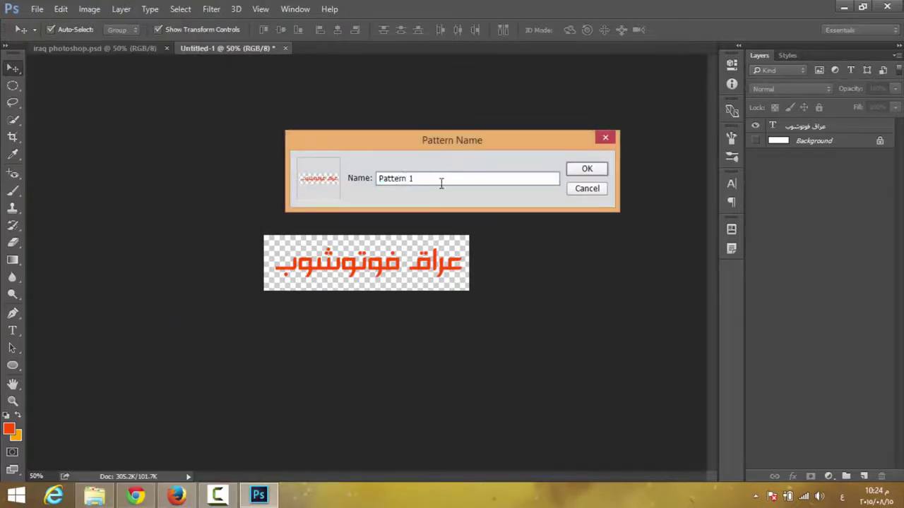
left_click_drag(434, 178, 270, 167)
type("ع")
type("عر")
type("اق ف")
type("تو")
type("شوب")
left_click(600, 173)
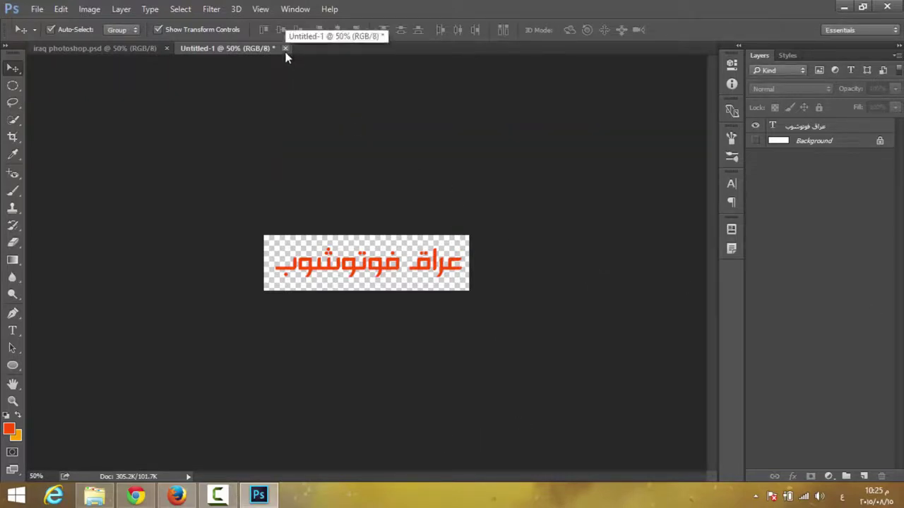
Create a new blank document, Untitled-2, with default settings.
left_click(36, 8)
left_click(56, 23)
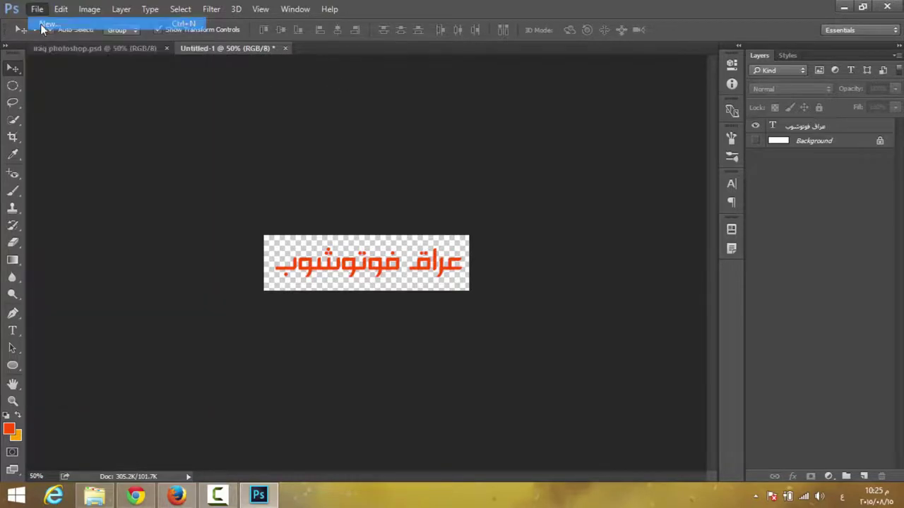
left_click(588, 98)
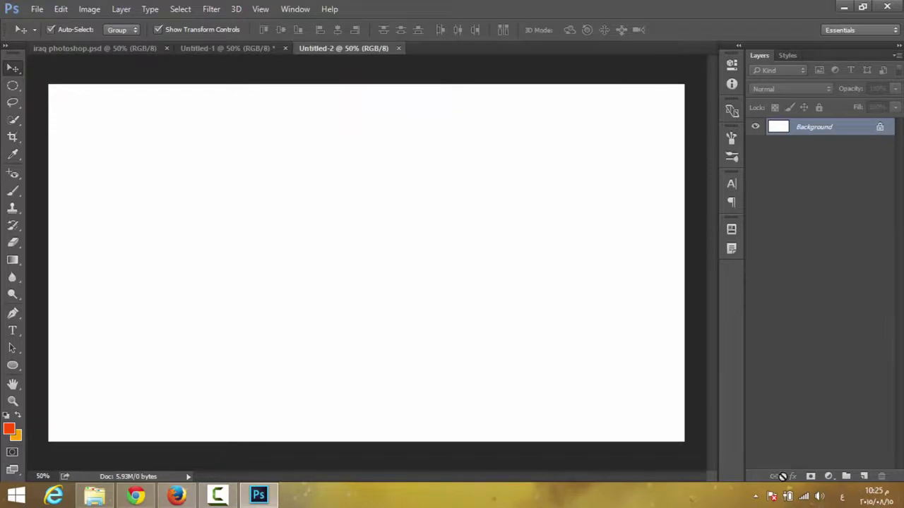
Preview a Pattern fill with the new text pattern at 41–60% scale, then cancel it.
left_click(830, 477)
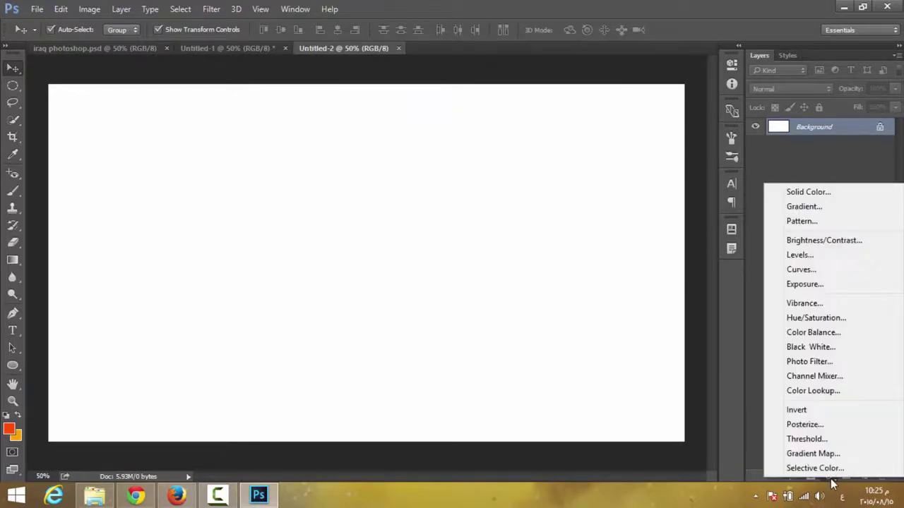
left_click(802, 222)
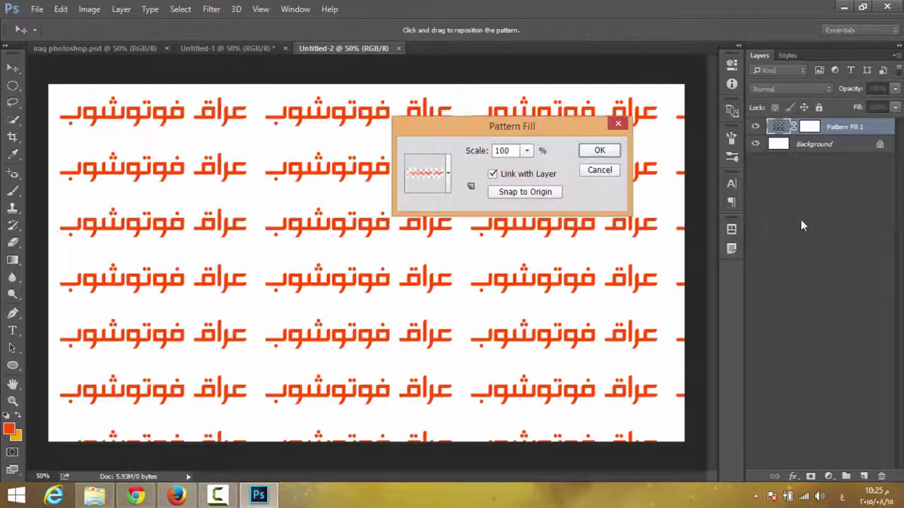
left_click_drag(538, 133, 752, 101)
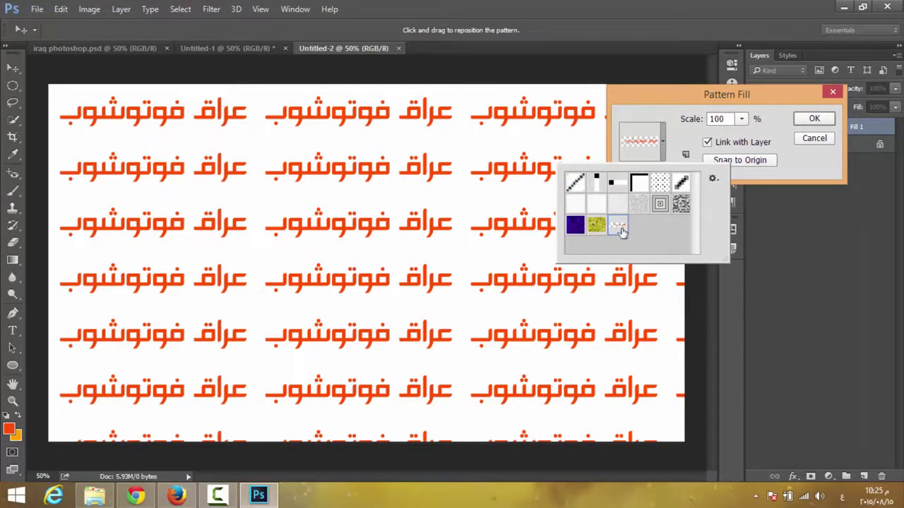
left_click(689, 100)
left_click_drag(689, 100, 687, 119)
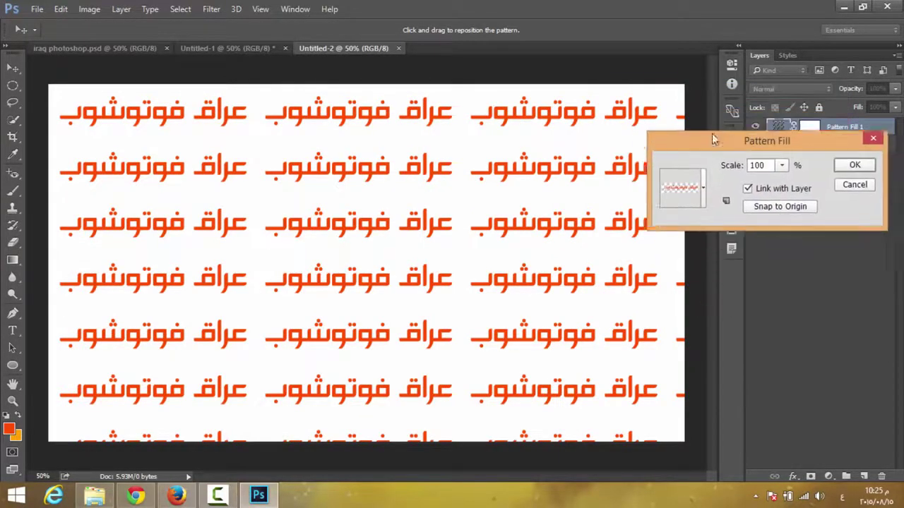
left_click(739, 138)
left_click_drag(741, 157, 736, 158)
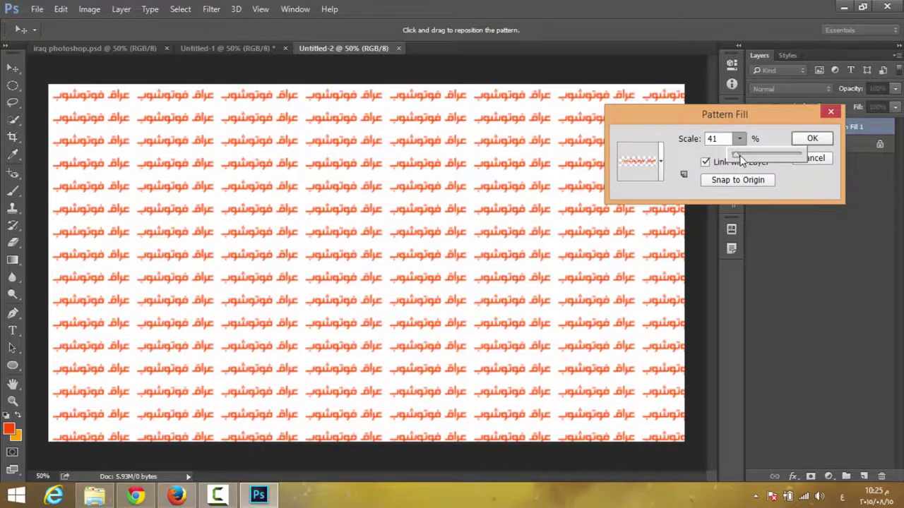
mouse_move(740, 160)
left_mouse_down()
mouse_move(802, 160)
mouse_move(739, 164)
mouse_move(507, 298)
left_mouse_up()
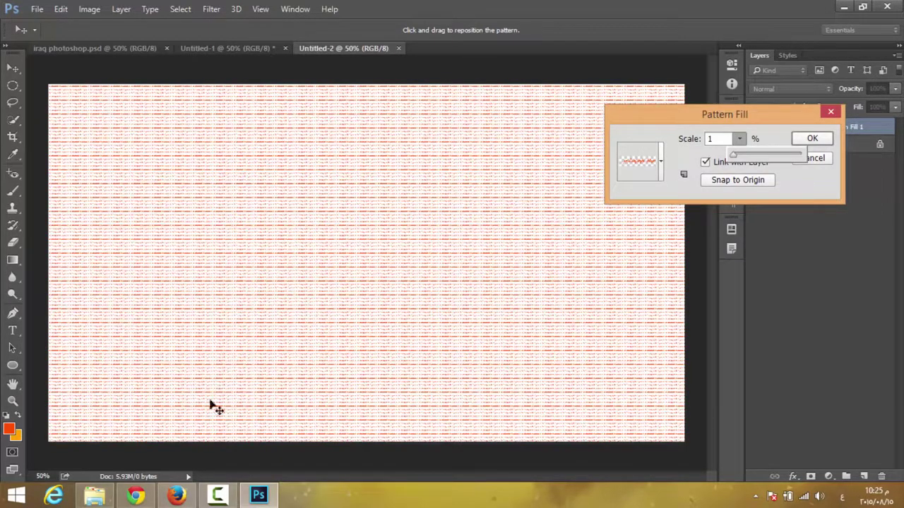
left_click_drag(742, 161, 737, 161)
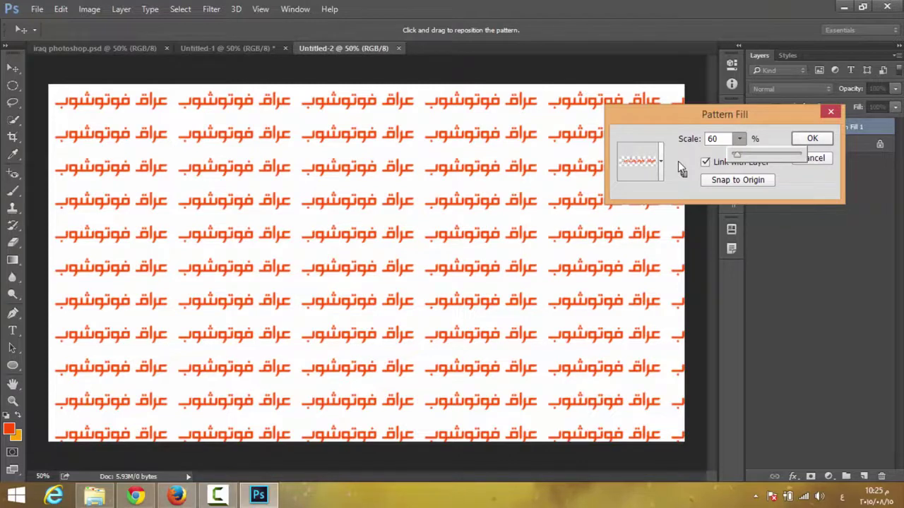
left_click(780, 111)
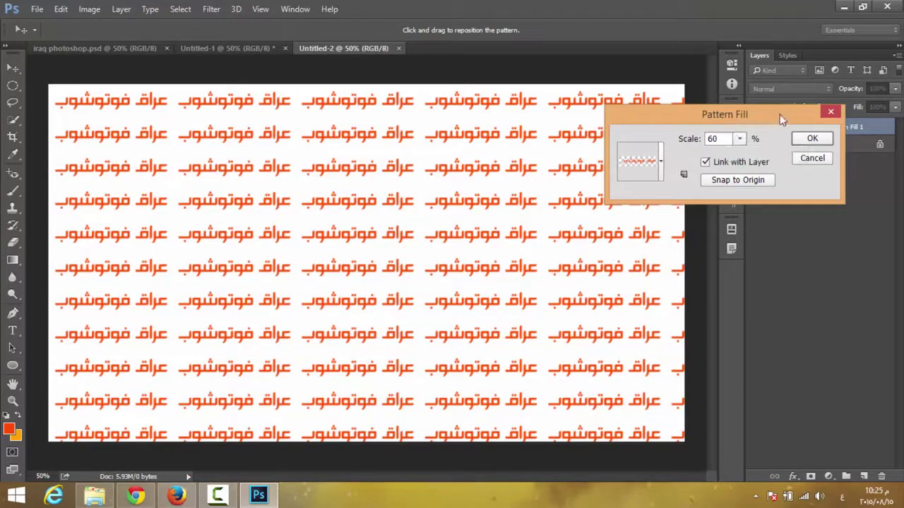
left_click(812, 158)
From the Untitled-2 document, open the Romantic cover.jpg image.
left_click(268, 49)
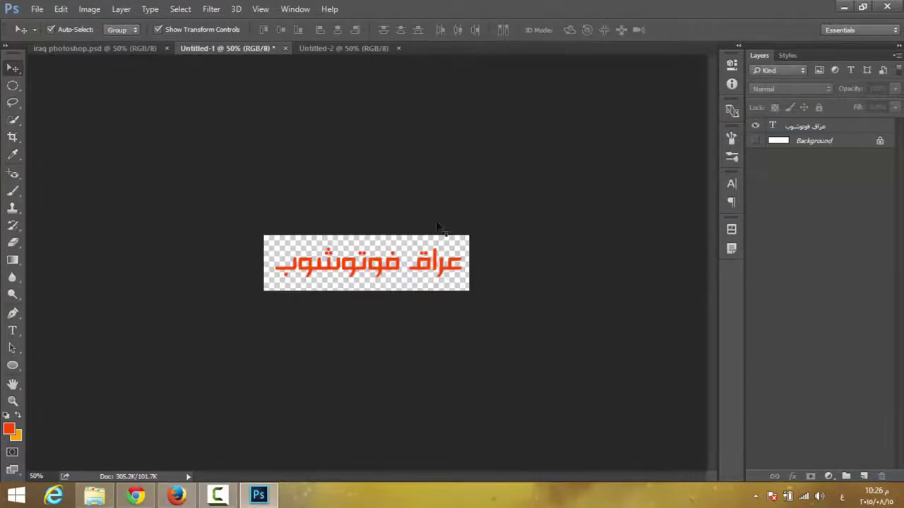
left_click(352, 51)
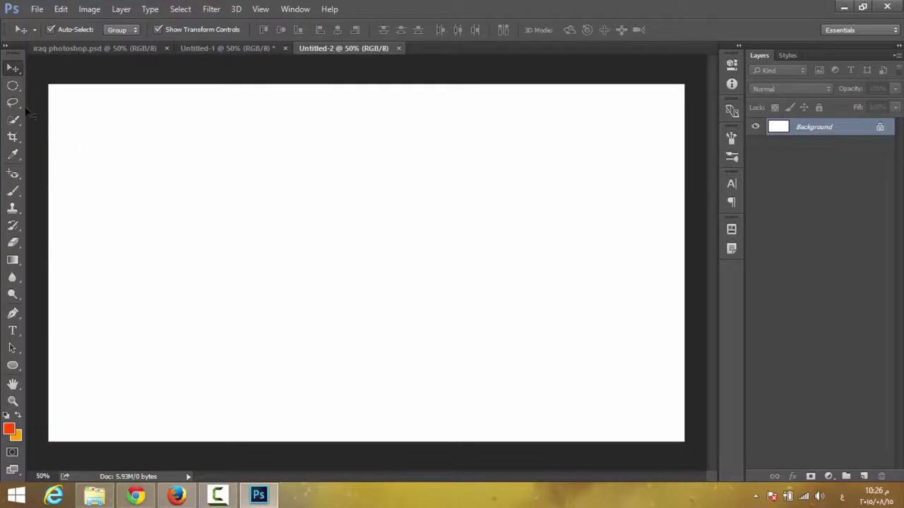
left_click(37, 8)
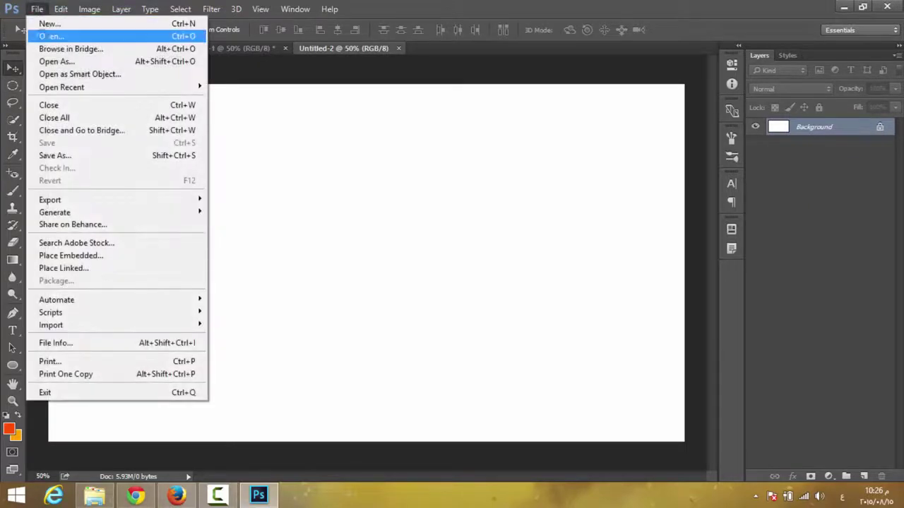
left_click(40, 33)
scroll(421, 193, "down", 5)
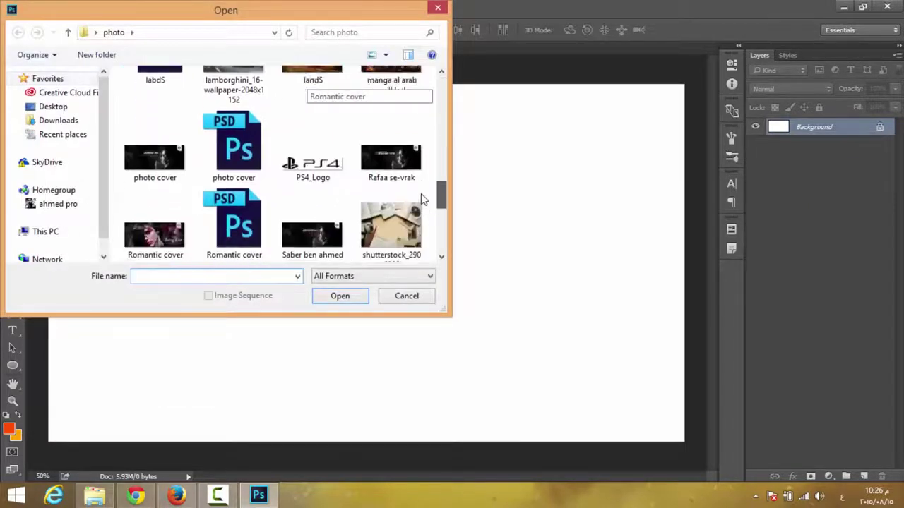
scroll(421, 203, "down", 1)
left_click(385, 191)
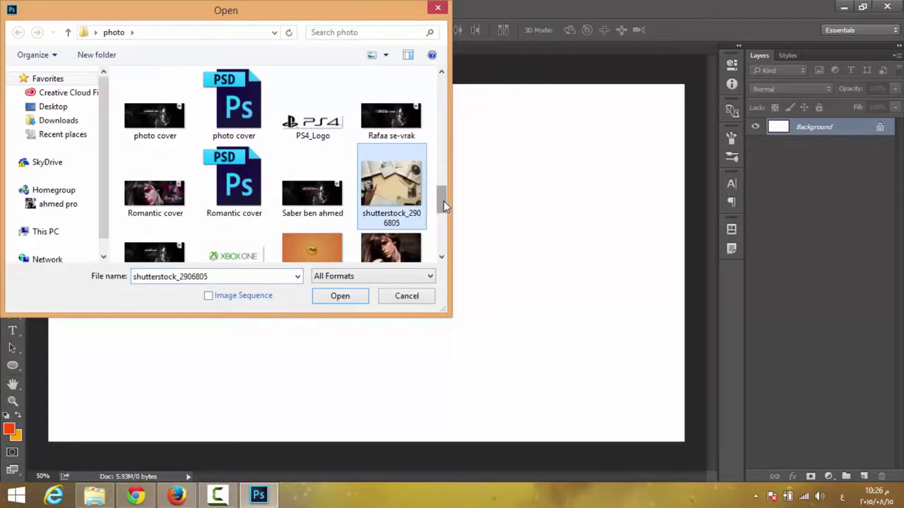
mouse_move(444, 205)
left_mouse_down()
mouse_move(441, 231)
mouse_move(443, 217)
left_mouse_up()
left_click(149, 85)
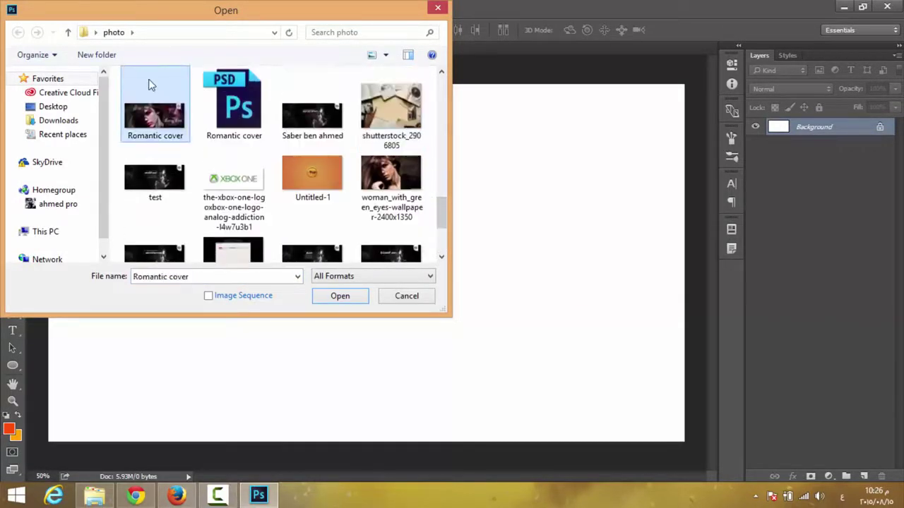
double_click(150, 85)
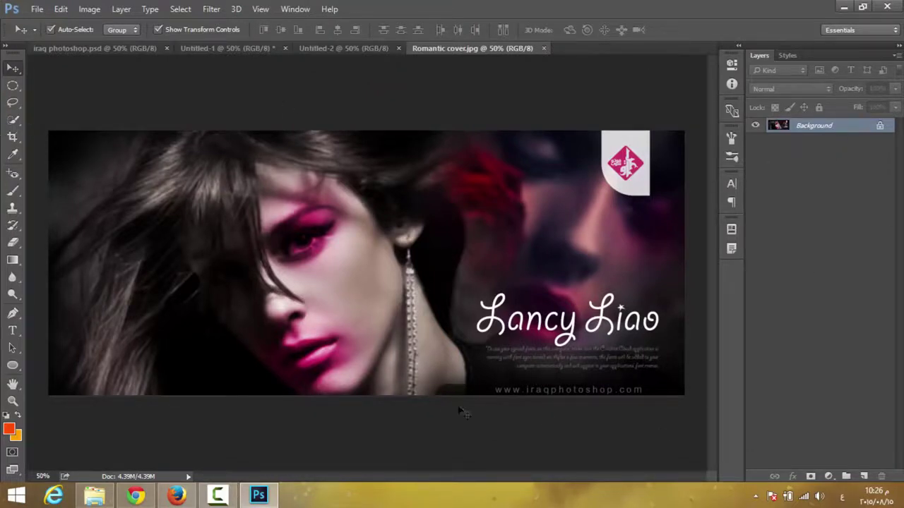
Remove an accidentally added Levels 1 adjustment layer from the cover.
left_click(830, 476)
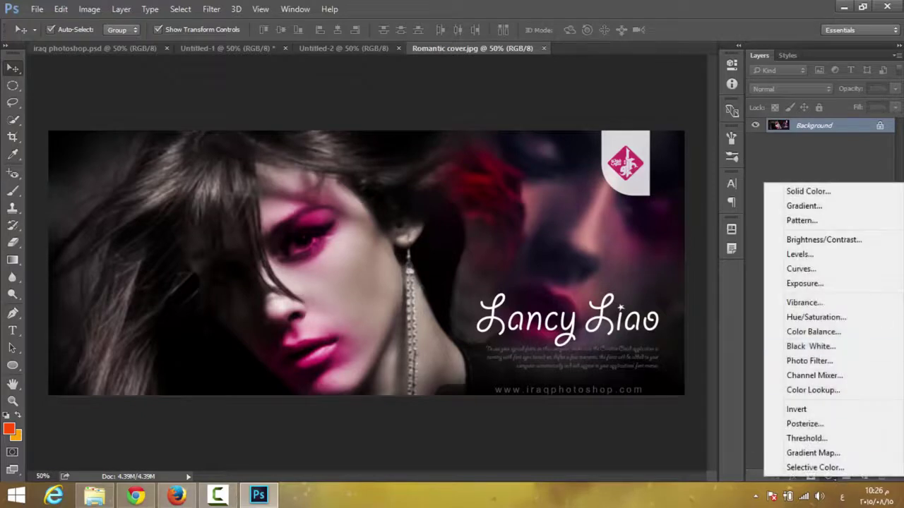
left_click(785, 257)
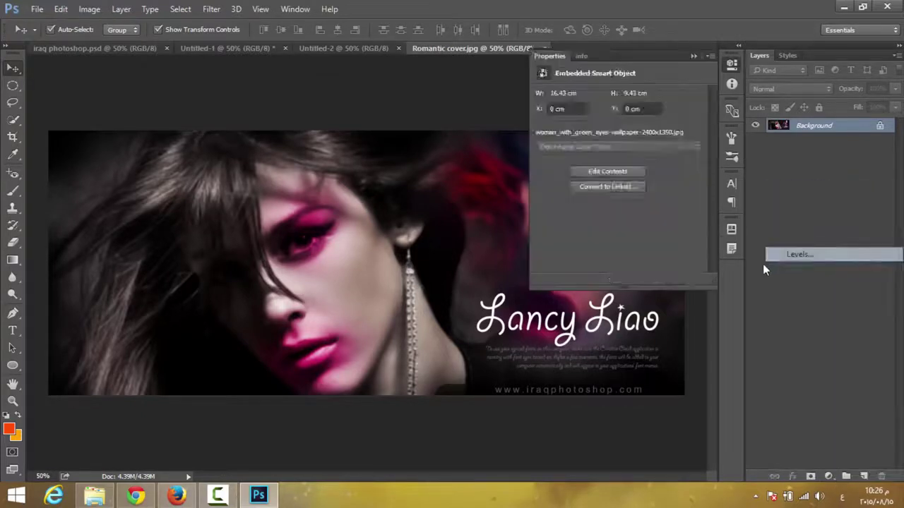
left_click(827, 132)
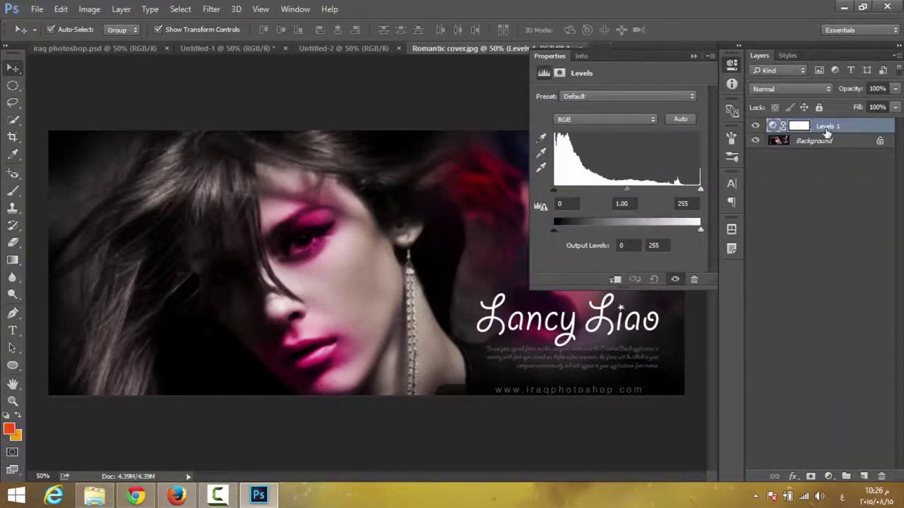
key("Delete")
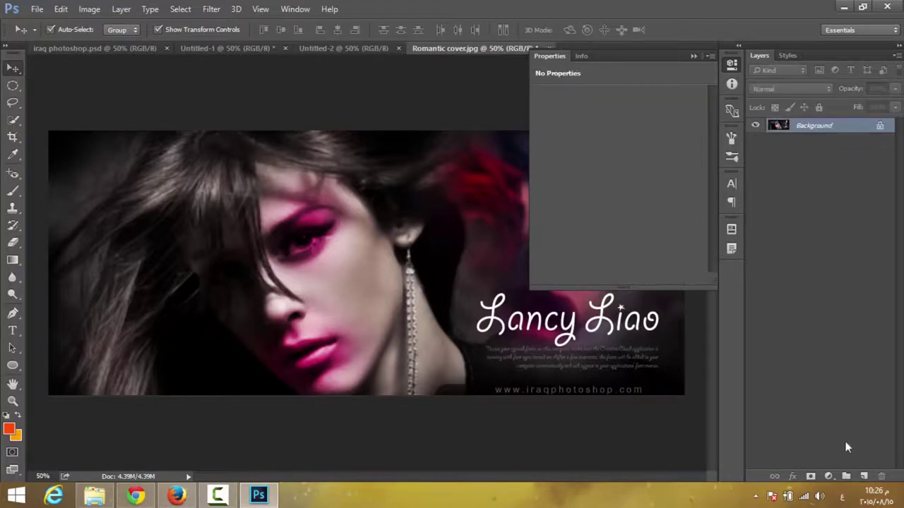
Add a Pattern Fill layer tiling the Arabic text pattern at 20% scale.
left_click(828, 478)
left_click(829, 479)
left_click(802, 221)
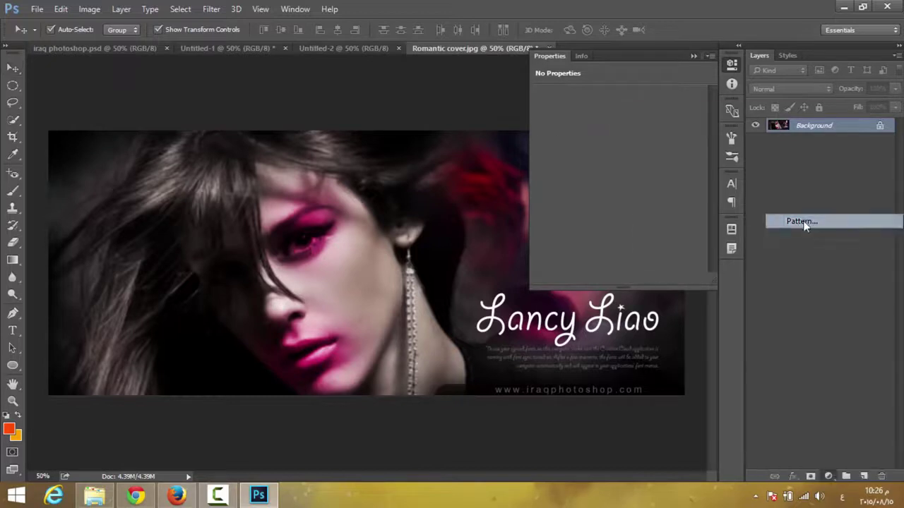
mouse_move(767, 122)
left_mouse_down()
mouse_move(511, 139)
mouse_move(842, 98)
mouse_move(826, 138)
left_mouse_up()
left_click(694, 55)
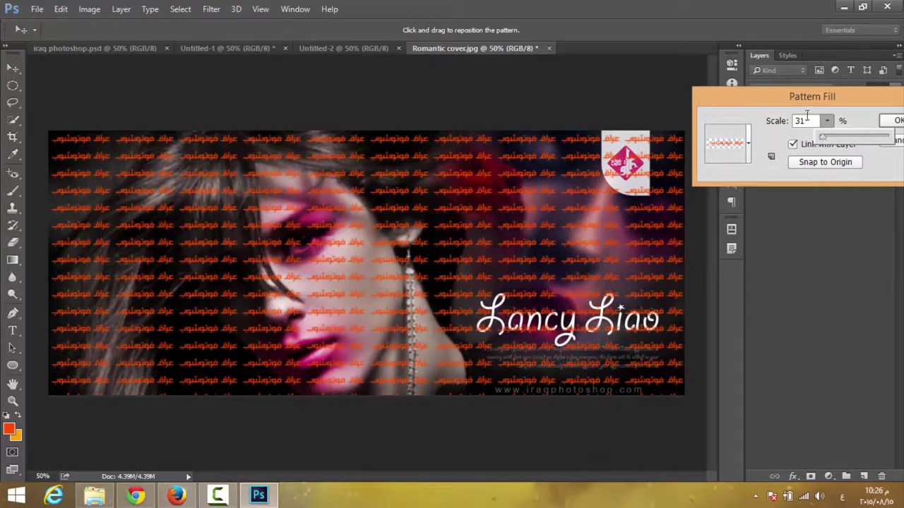
left_click_drag(824, 141, 820, 139)
double_click(814, 121)
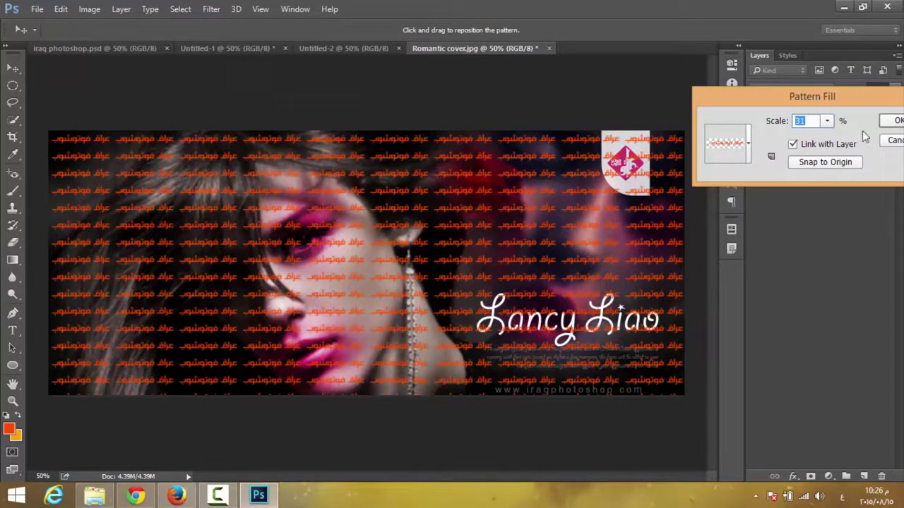
mouse_move(836, 110)
left_mouse_down()
mouse_move(549, 330)
mouse_move(601, 331)
mouse_move(711, 198)
mouse_move(748, 169)
left_mouse_up()
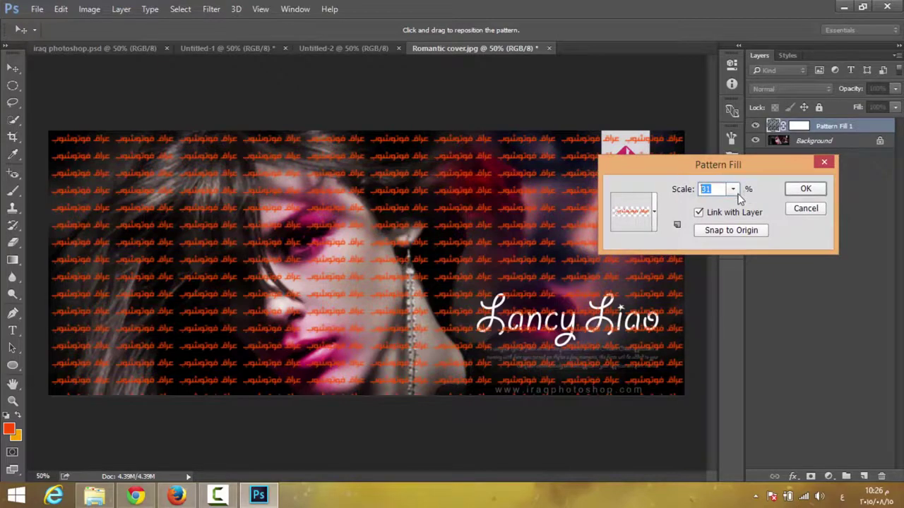
left_click(733, 189)
type("20")
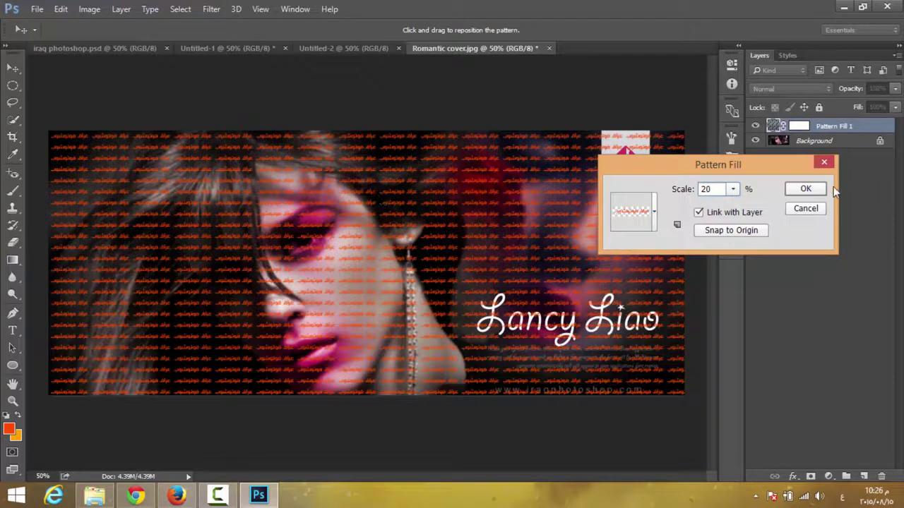
left_click(806, 190)
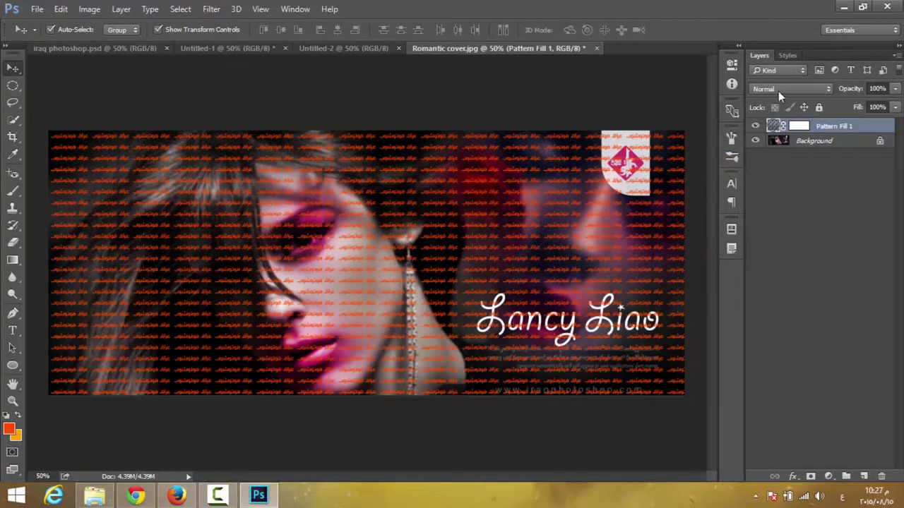
Lower the Pattern Fill 1 layer's opacity to 20%.
left_click(891, 92)
left_click(898, 93)
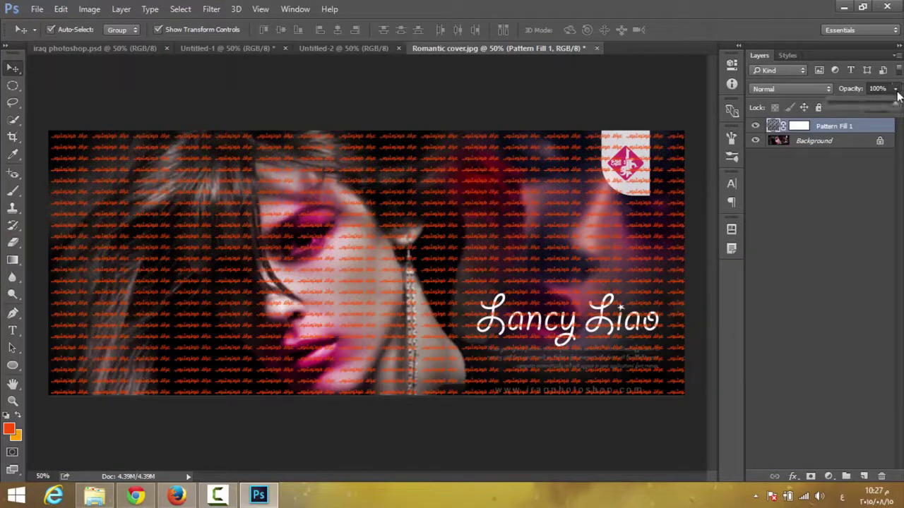
left_click_drag(869, 107, 836, 109)
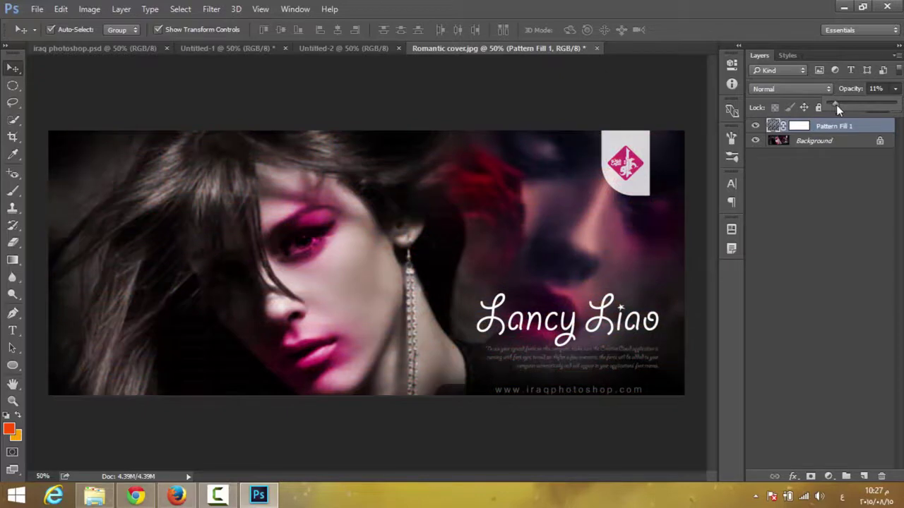
type("20")
key("Return")
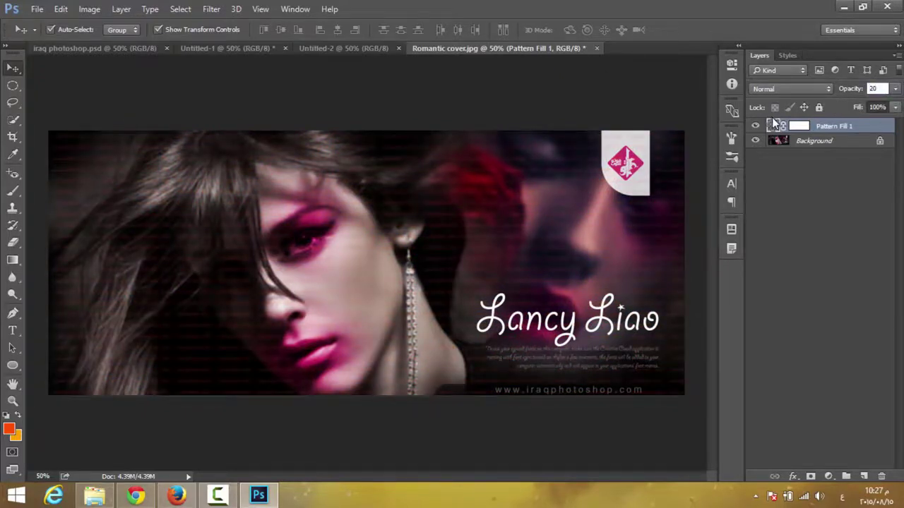
left_click(773, 270)
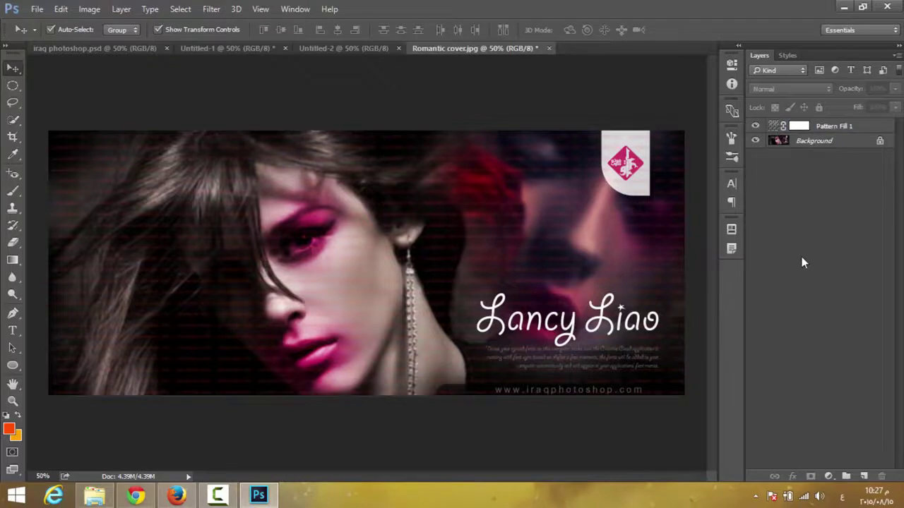
left_click(840, 125)
left_click(789, 89)
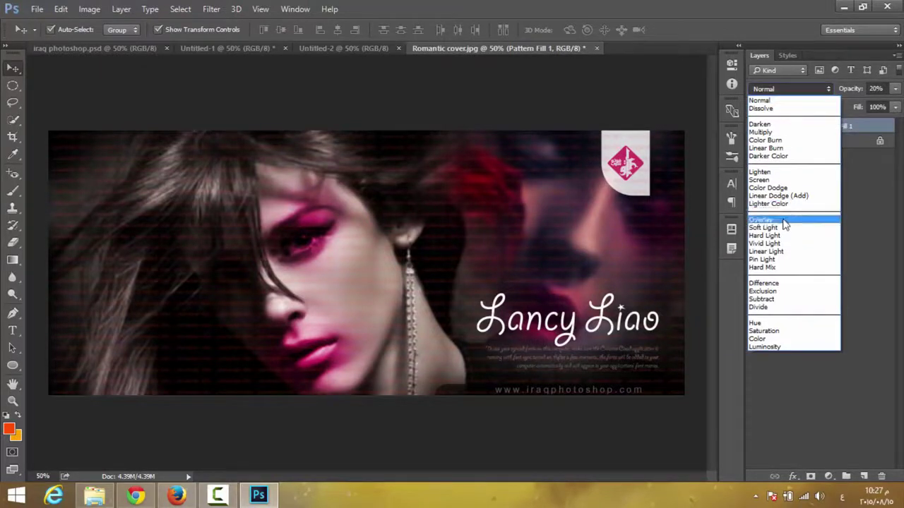
Try Screen and Overlay blend modes on Pattern Fill 1, settling on Saturation.
left_click(781, 181)
key("Down")
key("Down")
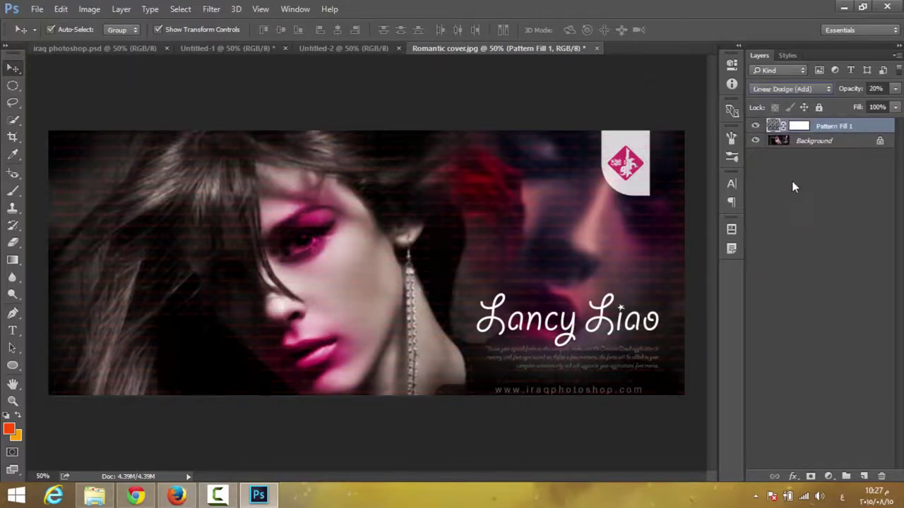
key("Down")
key("Down")
key("Down")
key("Down")
key("Down")
key("Down")
key("Down")
key("Down")
key("Down")
key("Down")
key("Down")
key("Down")
key("Down")
left_click(13, 400)
Zoom the cover to 300% to inspect the pattern, then fit it back on screen.
left_click(572, 260)
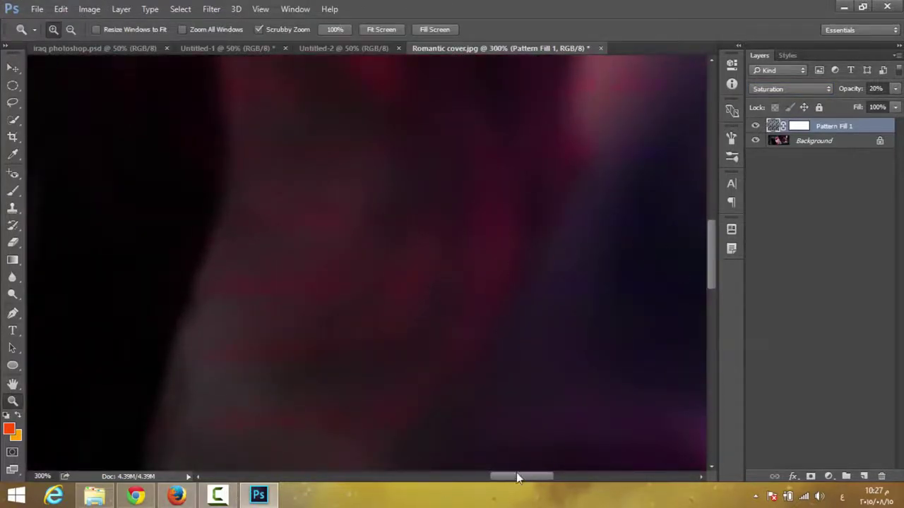
mouse_move(517, 473)
left_mouse_down()
mouse_move(613, 469)
mouse_move(545, 456)
left_mouse_up()
scroll(543, 456, "up", 1)
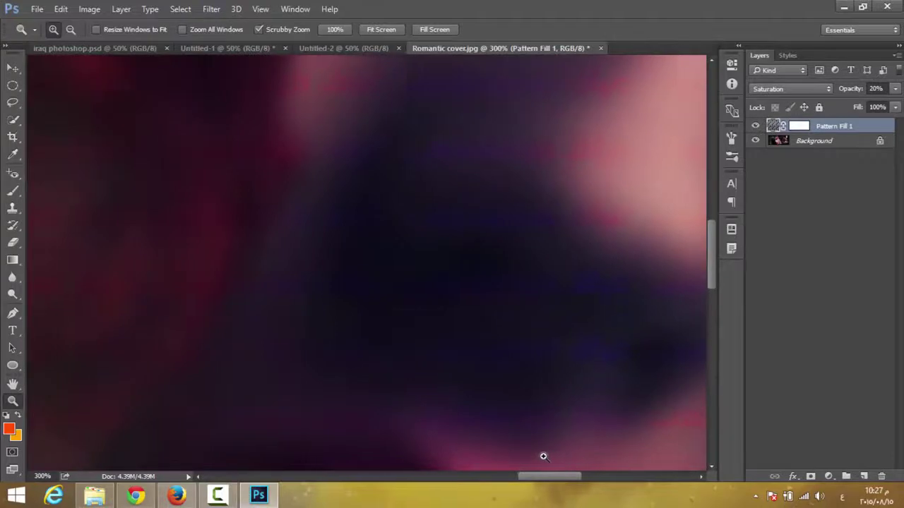
scroll(492, 335, "up", 2)
scroll(466, 341, "up", 1)
scroll(452, 327, "up", 2)
scroll(463, 324, "up", 1)
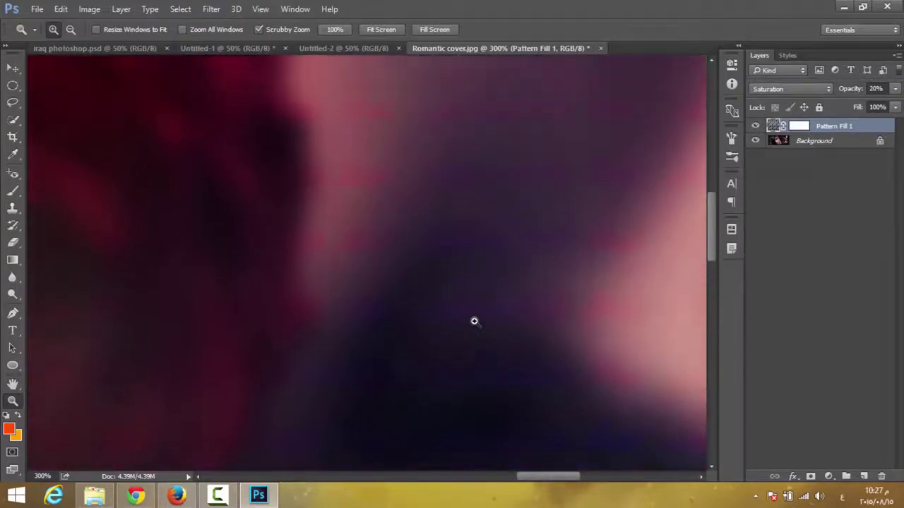
scroll(471, 315, "up", 1)
scroll(477, 296, "up", 1)
scroll(452, 283, "up", 1)
scroll(438, 272, "up", 1)
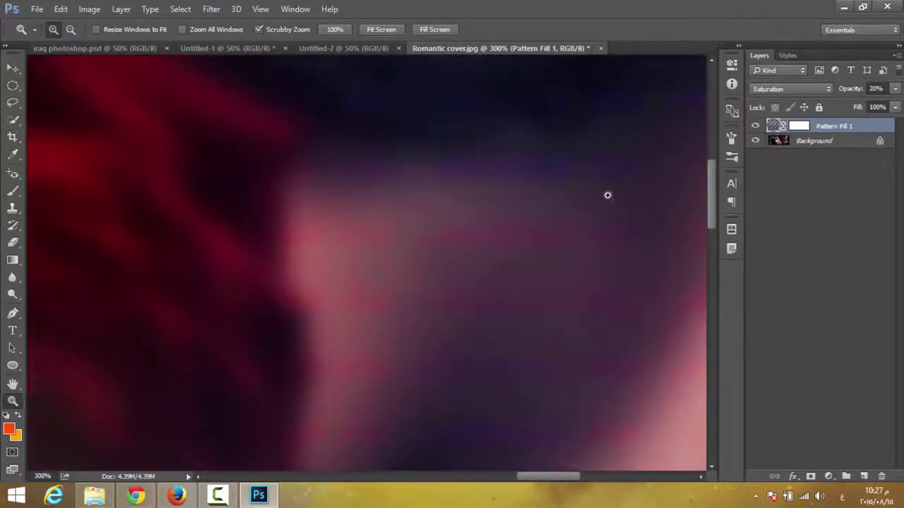
scroll(522, 204, "up", 2)
scroll(480, 229, "up", 1)
scroll(456, 235, "up", 1)
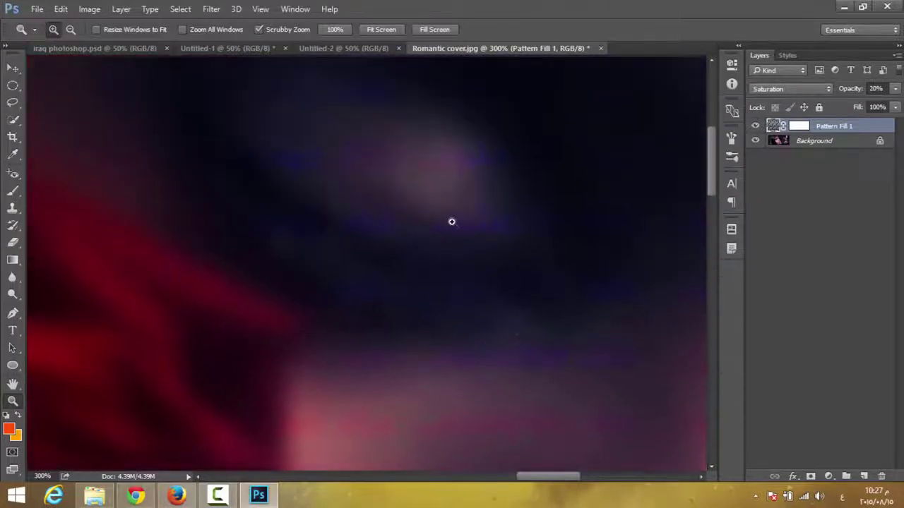
right_click(469, 212)
left_click(516, 220)
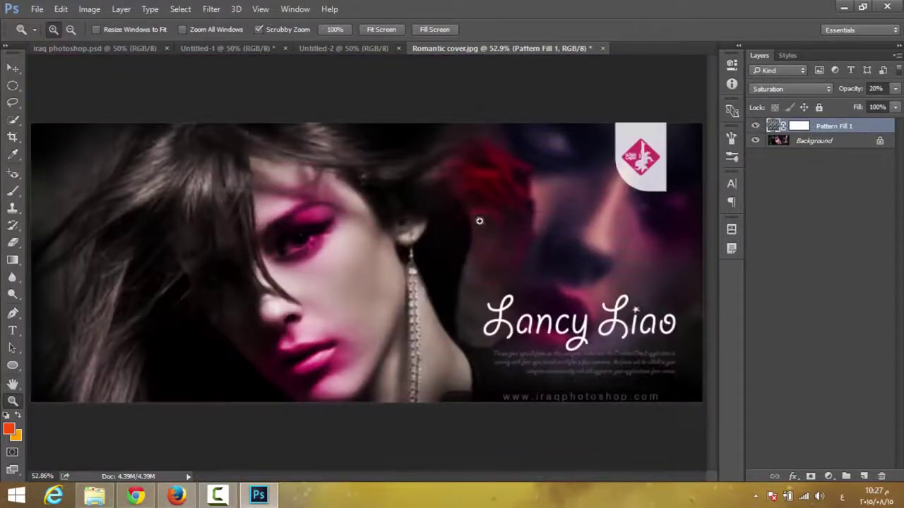
In Untitled-1, undo the crop to restore the full canvas and hide the Arabic text layer.
left_click(303, 48)
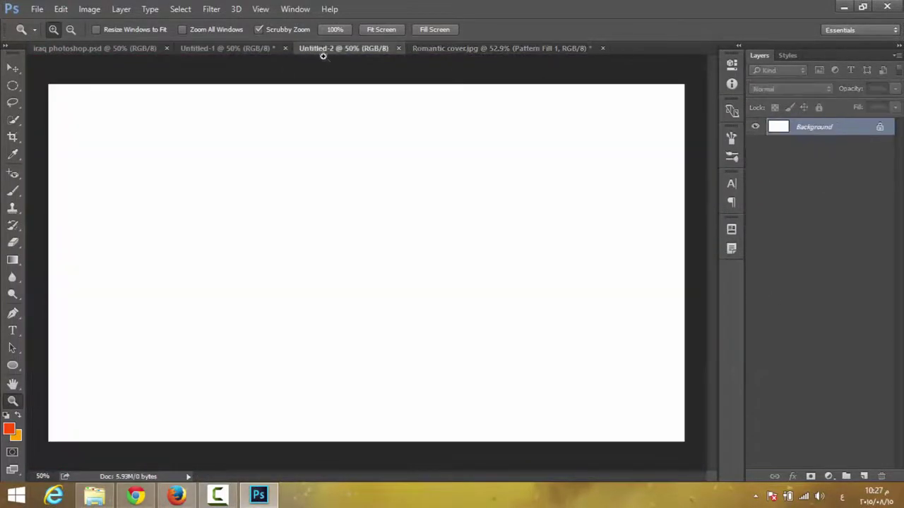
left_click(256, 47)
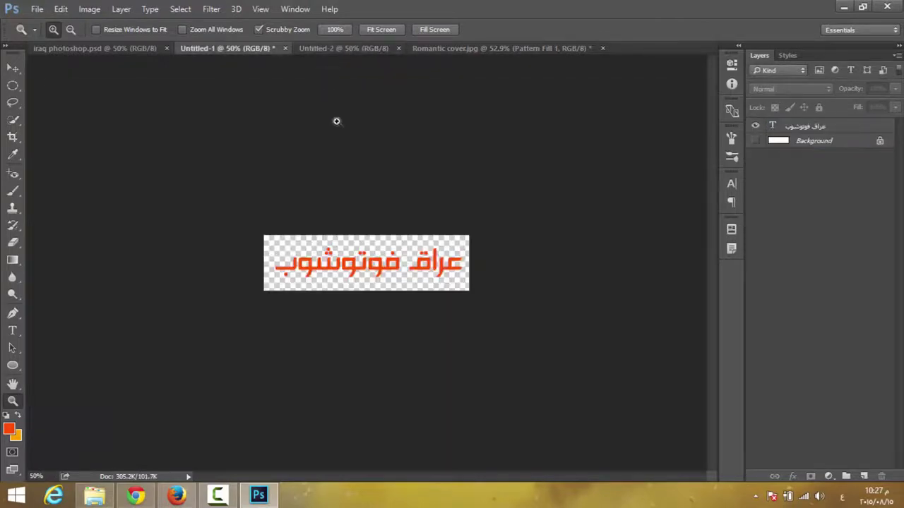
key("ctrl+z")
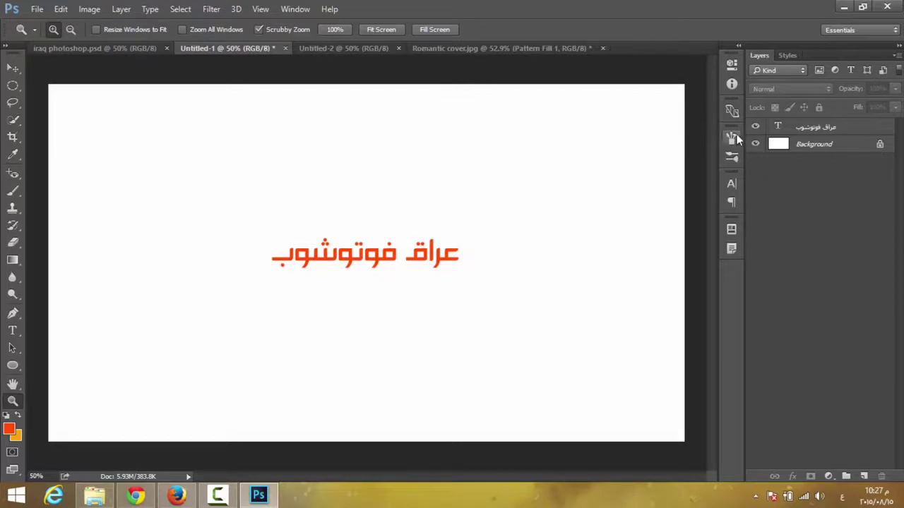
left_click(755, 127)
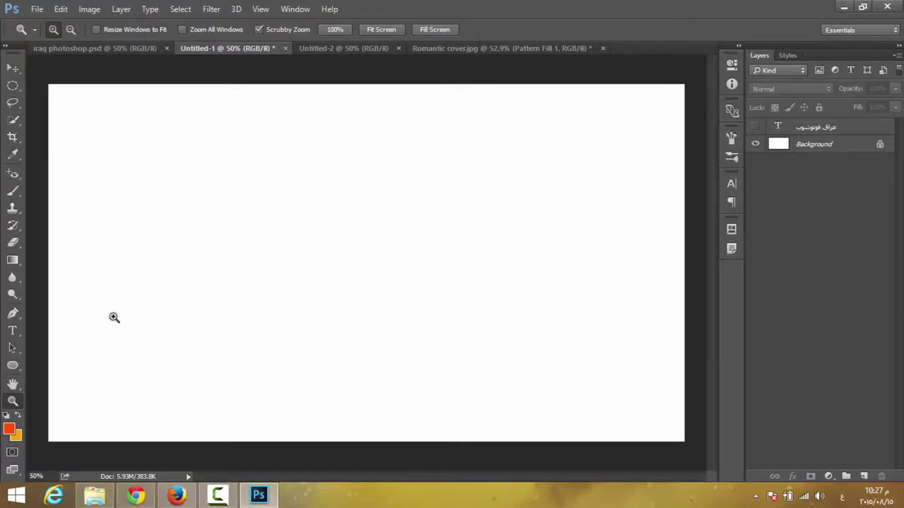
Place logo2 as an embedded image from F:\AhmedPro\iraq photoshop\My design.
left_click(36, 9)
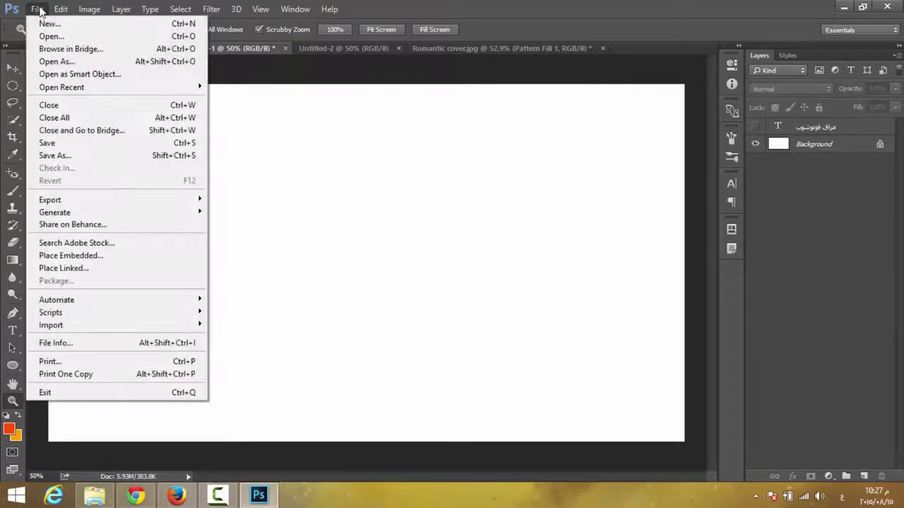
left_click(97, 260)
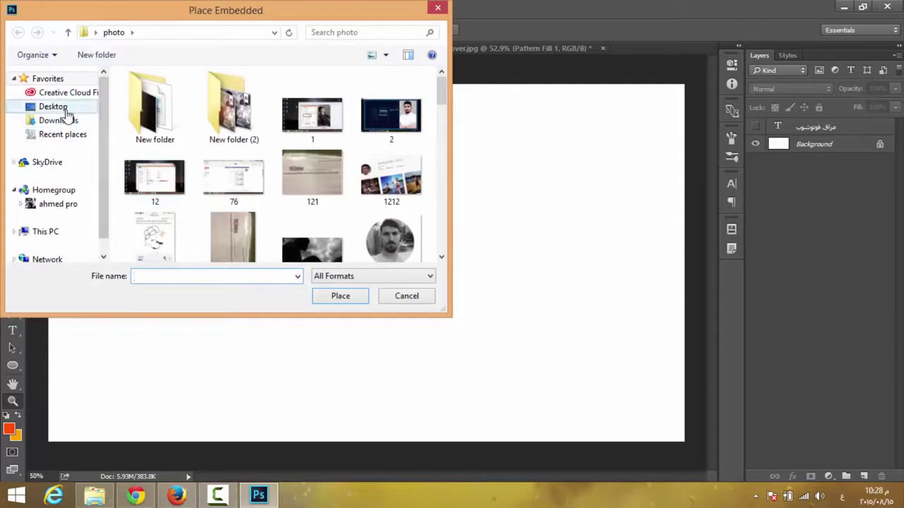
left_click(55, 236)
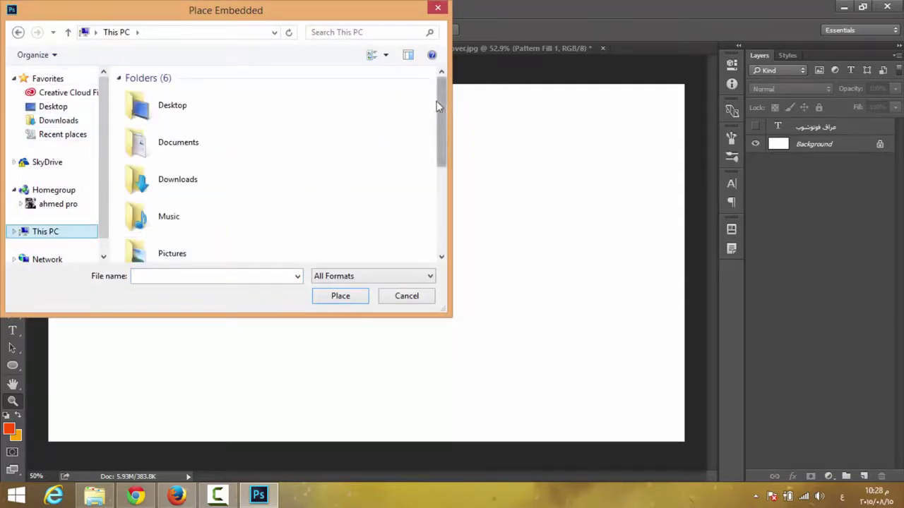
left_click_drag(436, 106, 436, 224)
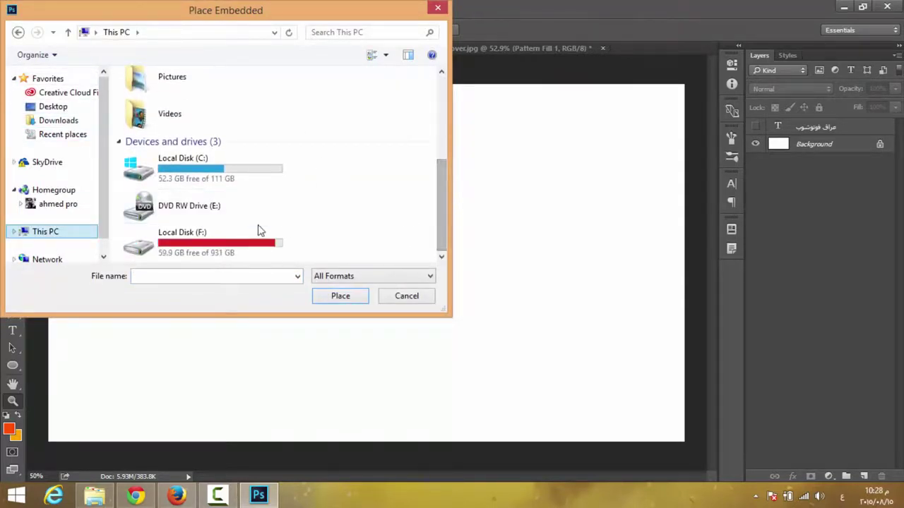
double_click(237, 242)
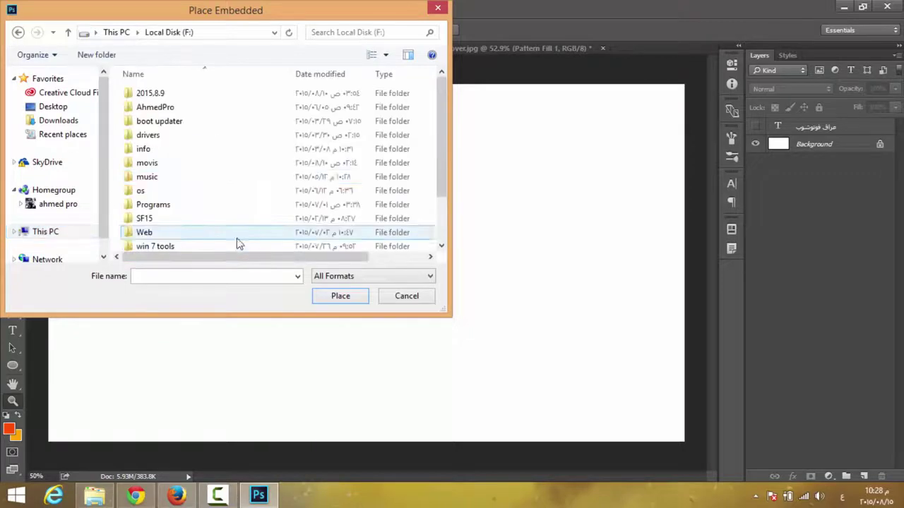
double_click(182, 113)
scroll(221, 160, "down", 5)
scroll(221, 160, "down", 3)
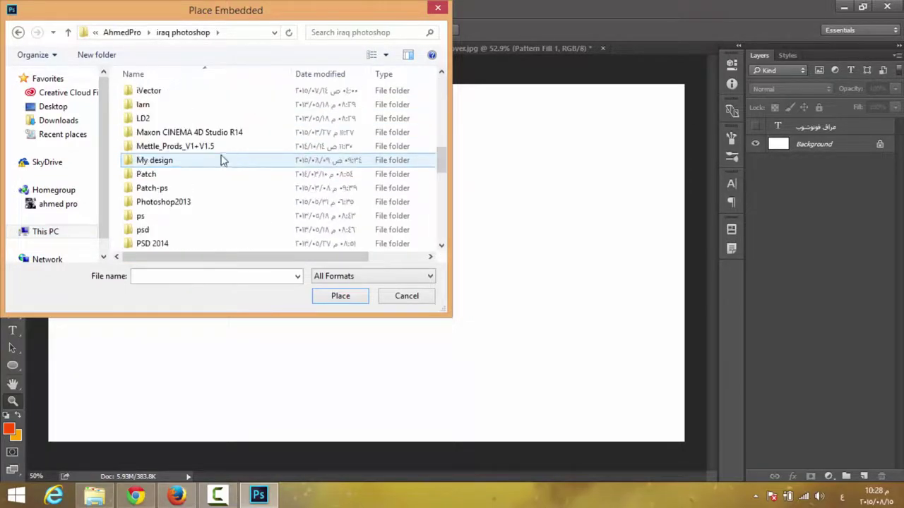
scroll(220, 160, "down", 3)
scroll(205, 161, "down", 4)
scroll(208, 166, "down", 3)
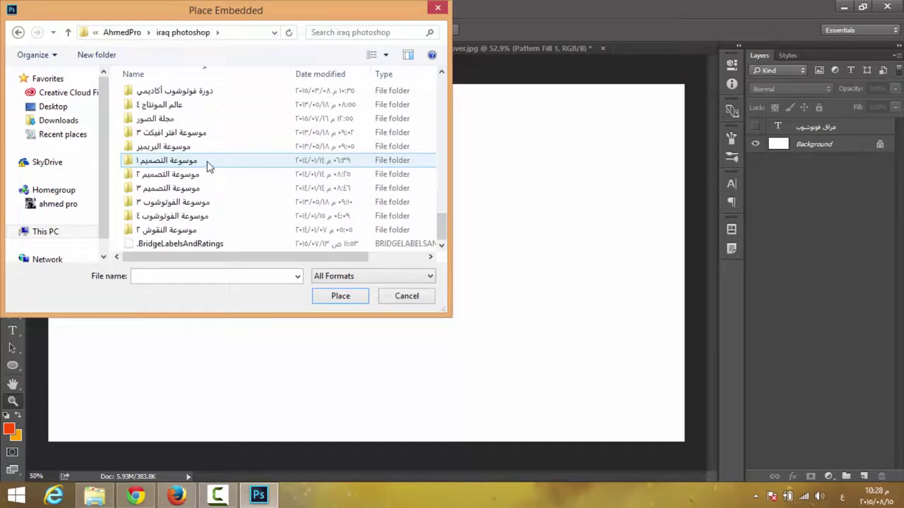
scroll(206, 165, "up", 4)
scroll(210, 153, "up", 1)
scroll(216, 141, "up", 2)
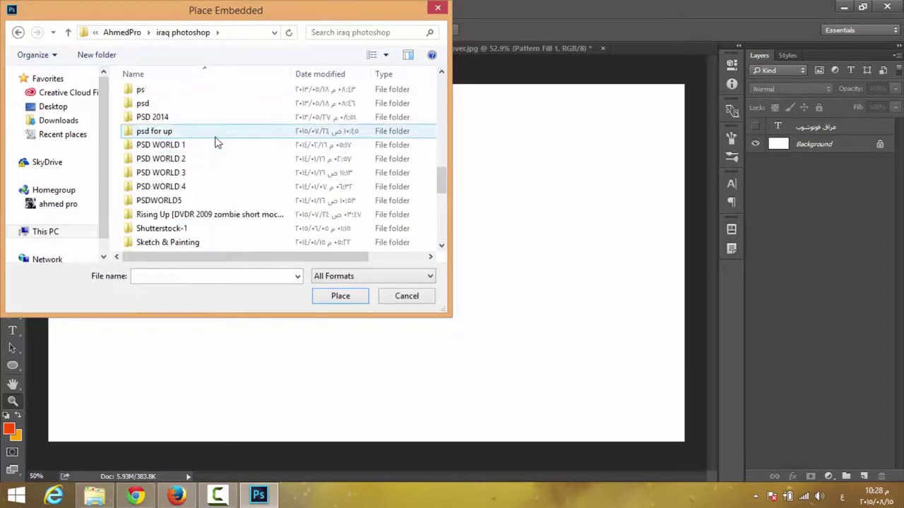
scroll(177, 131, "up", 2)
double_click(174, 122)
scroll(205, 138, "down", 5)
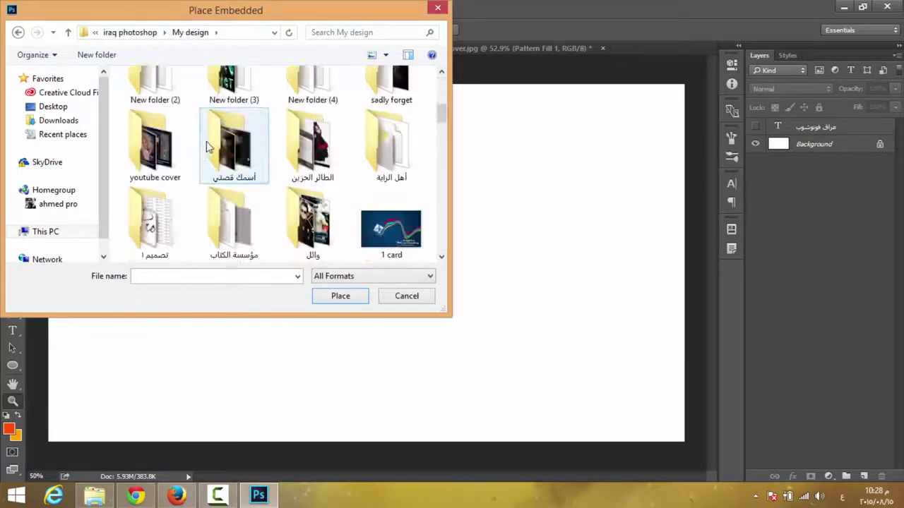
scroll(216, 140, "down", 5)
scroll(216, 140, "down", 5)
scroll(214, 141, "down", 5)
scroll(214, 141, "down", 5)
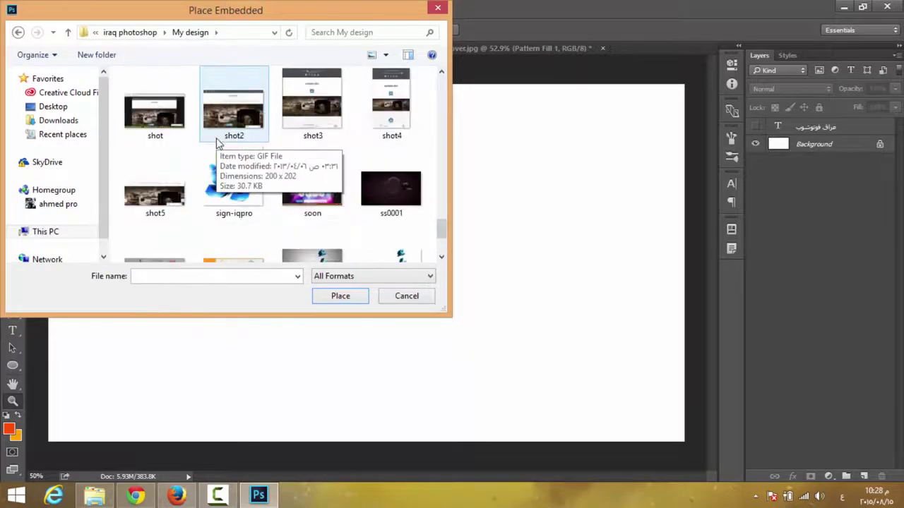
scroll(214, 141, "up", 3)
scroll(443, 223, "up", 1)
left_click_drag(444, 224, 444, 206)
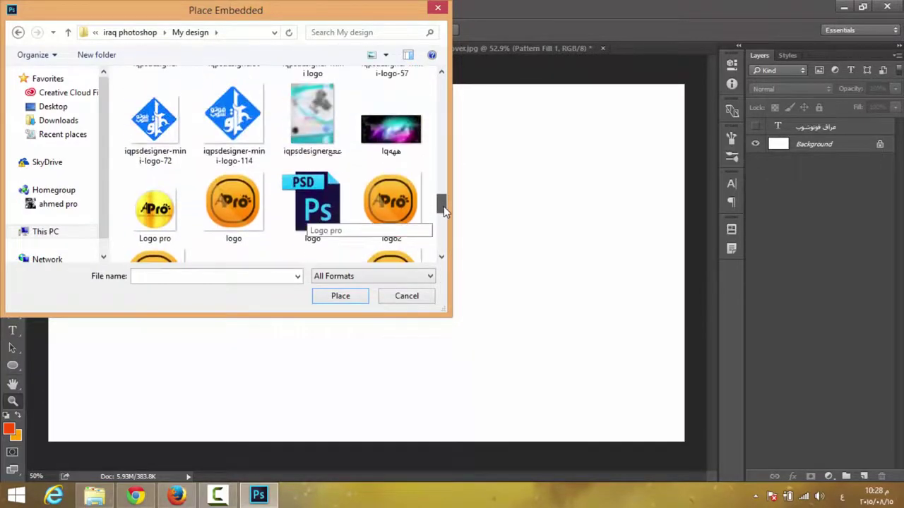
double_click(380, 215)
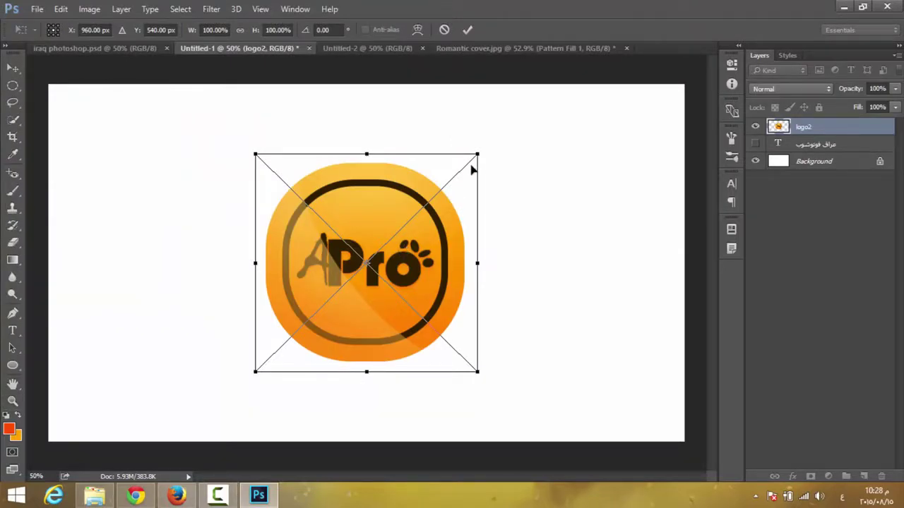
Scale the logo to about 44%, centre it on the canvas and commit.
left_click_drag(480, 150, 354, 275)
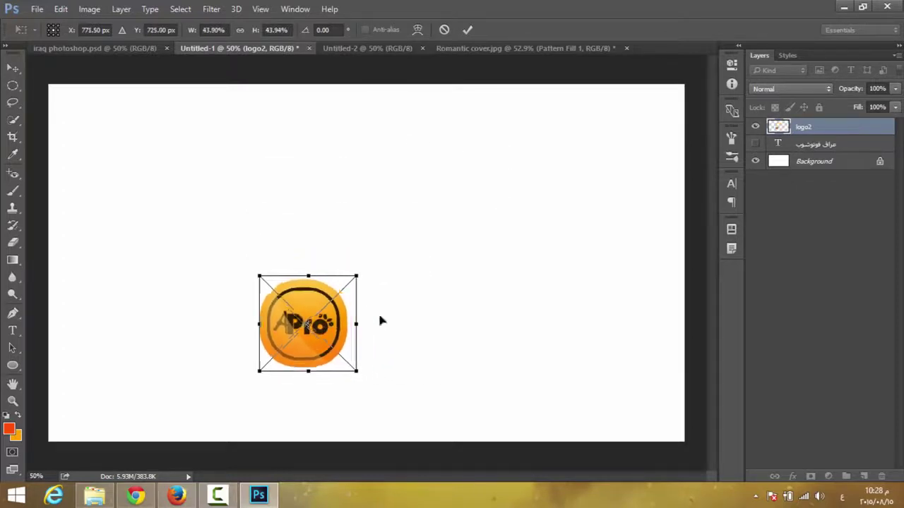
mouse_move(336, 305)
left_mouse_down()
mouse_move(399, 243)
mouse_move(397, 266)
left_mouse_up()
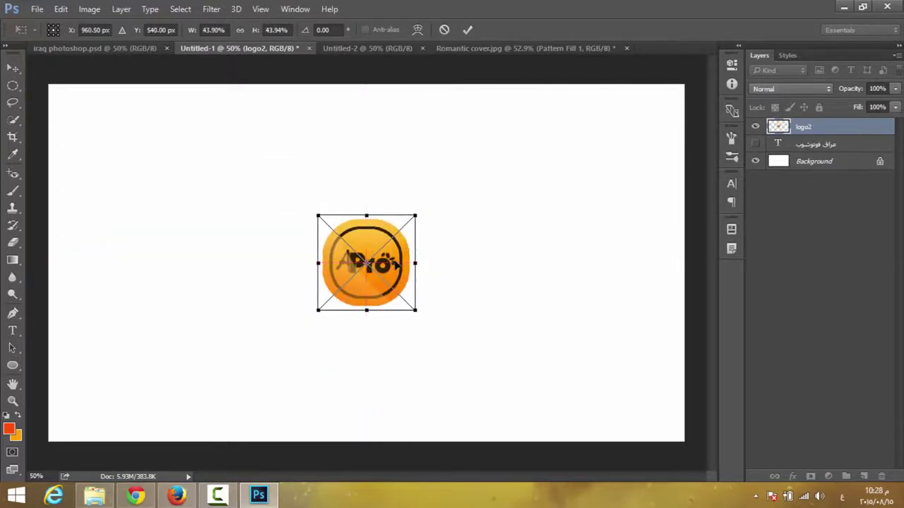
key("Return")
key("z")
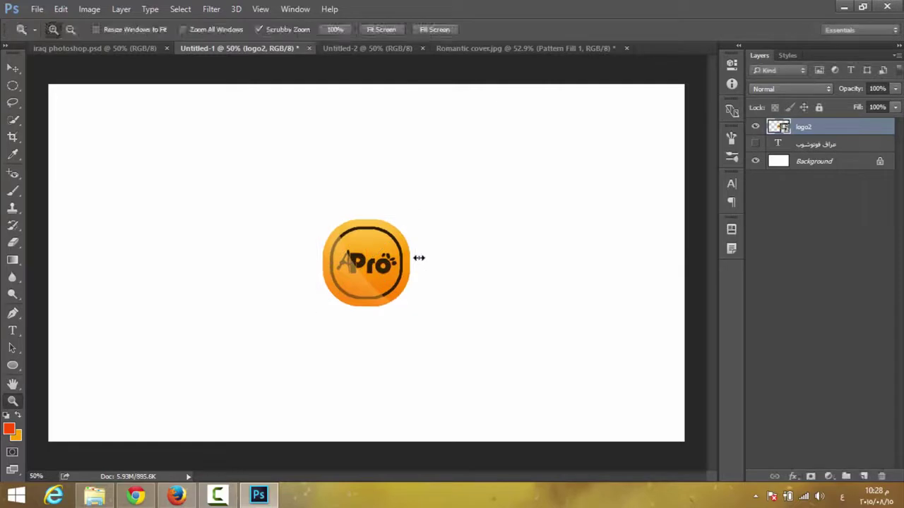
Crop the Untitled-1 canvas tightly around the logo.
left_click(12, 137)
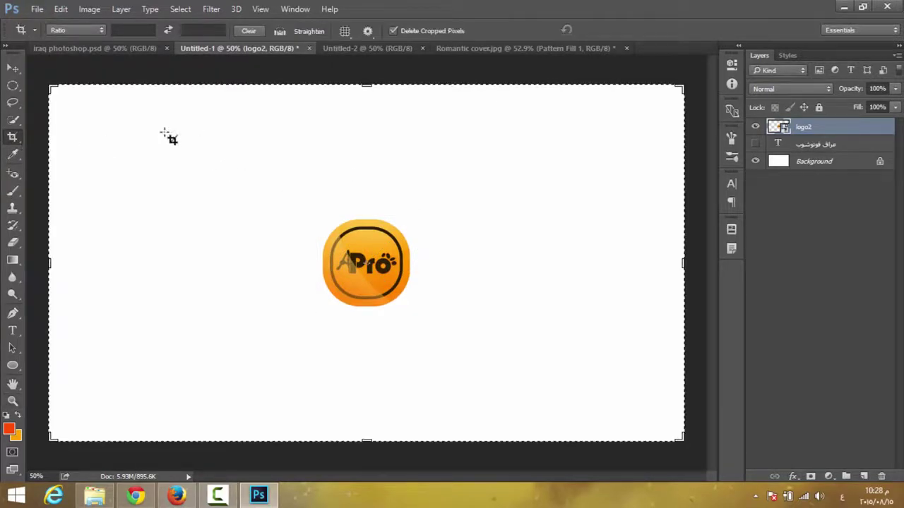
left_click_drag(49, 86, 189, 151)
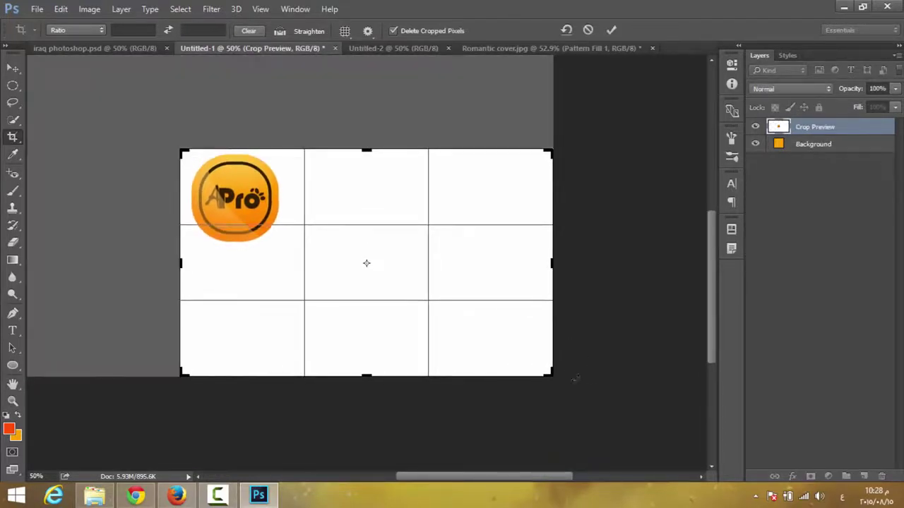
left_click_drag(550, 375, 460, 325)
left_click_drag(408, 320, 416, 314)
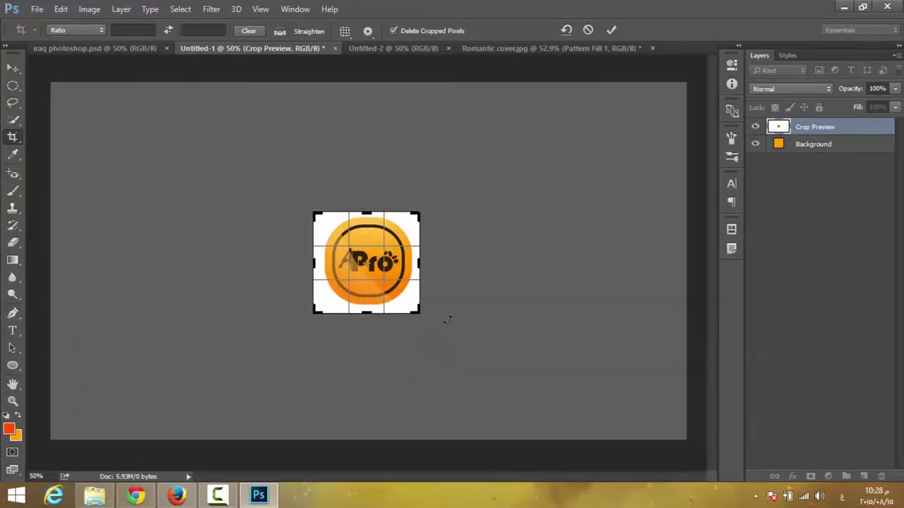
key("Return")
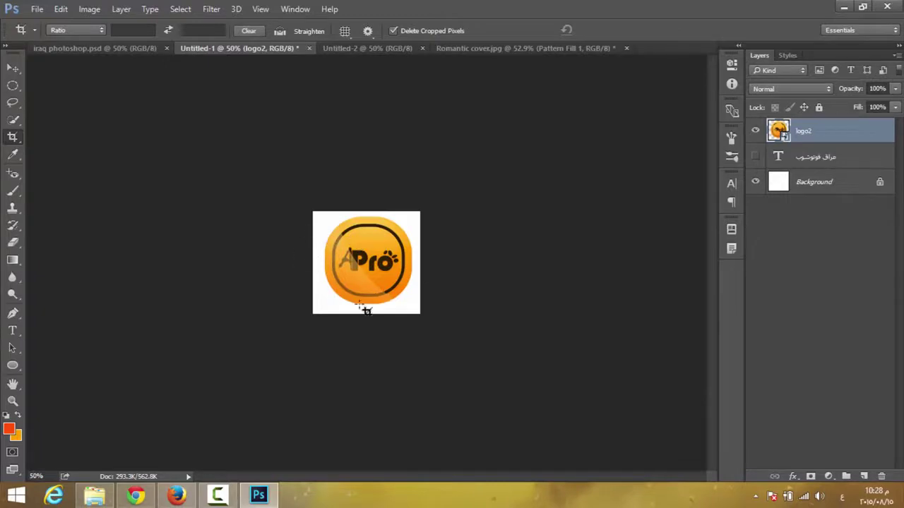
Define the cropped logo as a new pattern named 'Apro'.
left_click(65, 13)
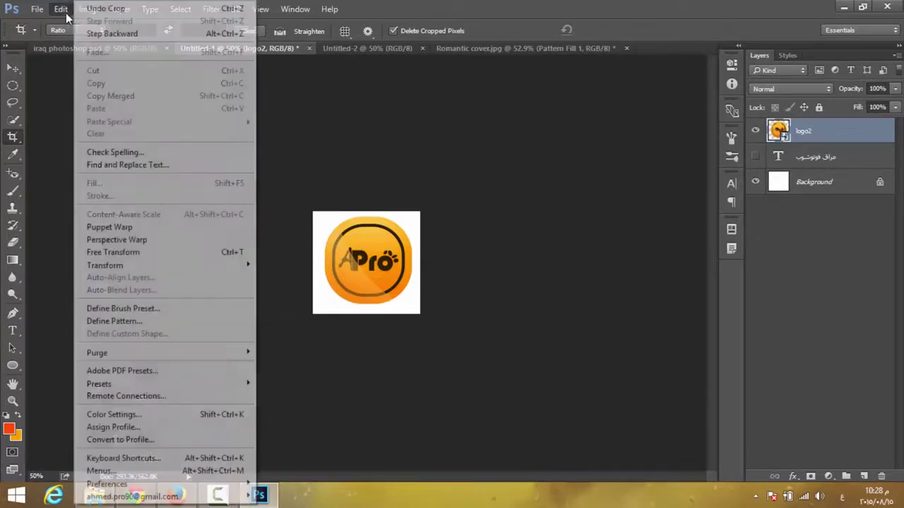
left_click(60, 14)
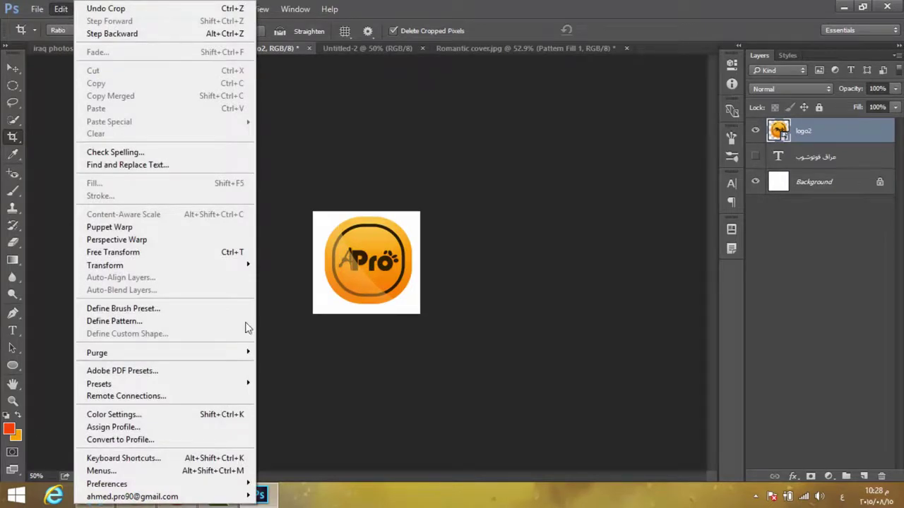
left_click(134, 322)
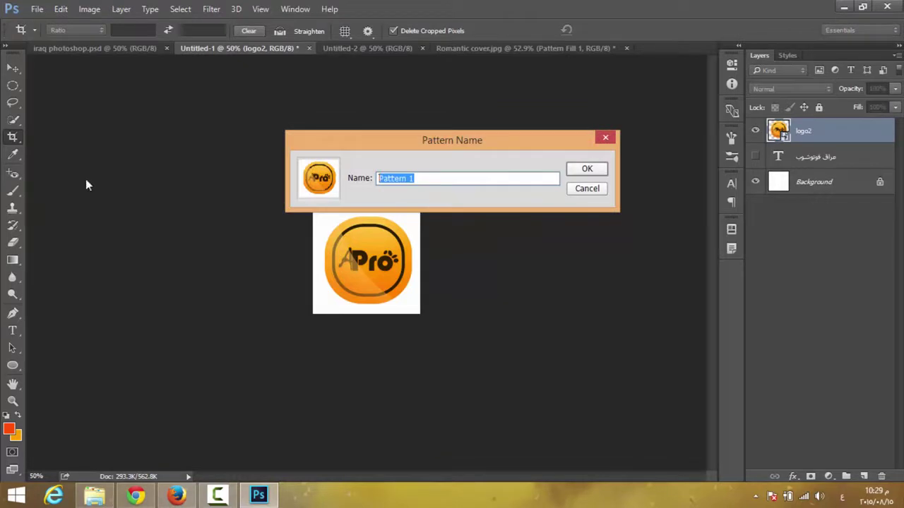
type("Apro")
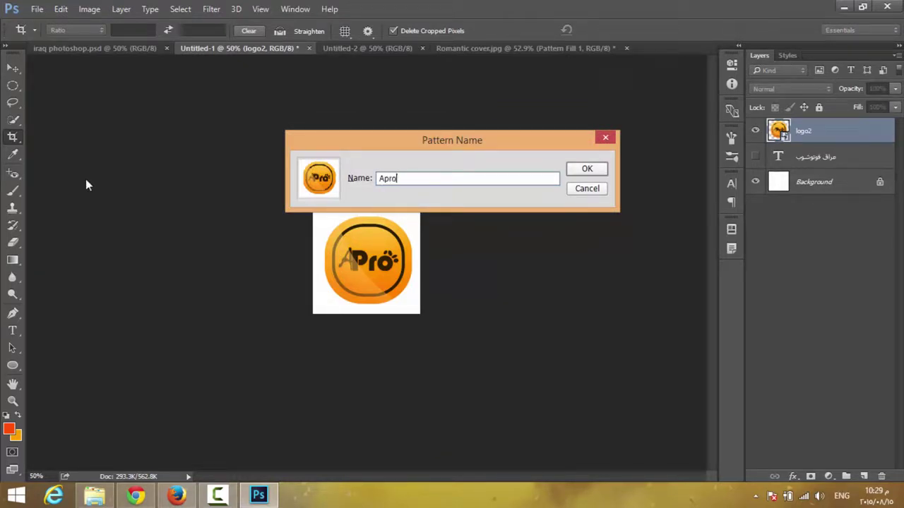
left_click(588, 175)
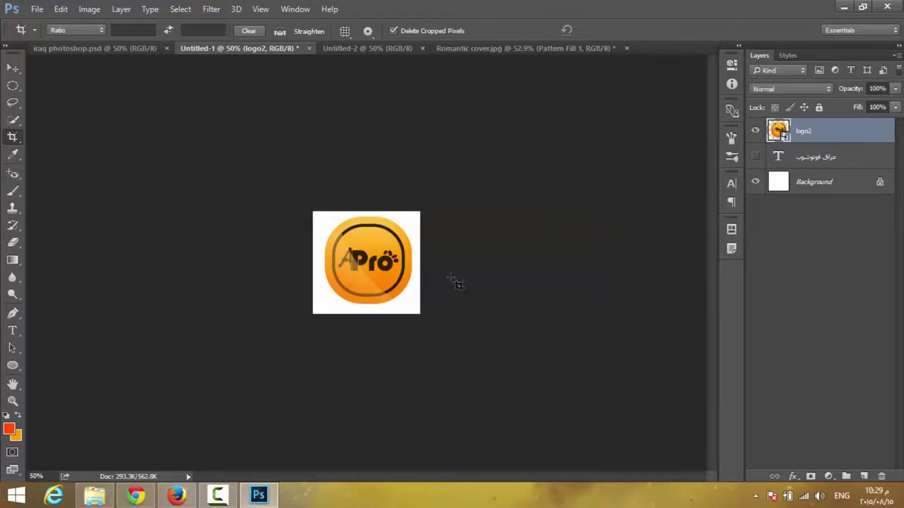
left_click(507, 50)
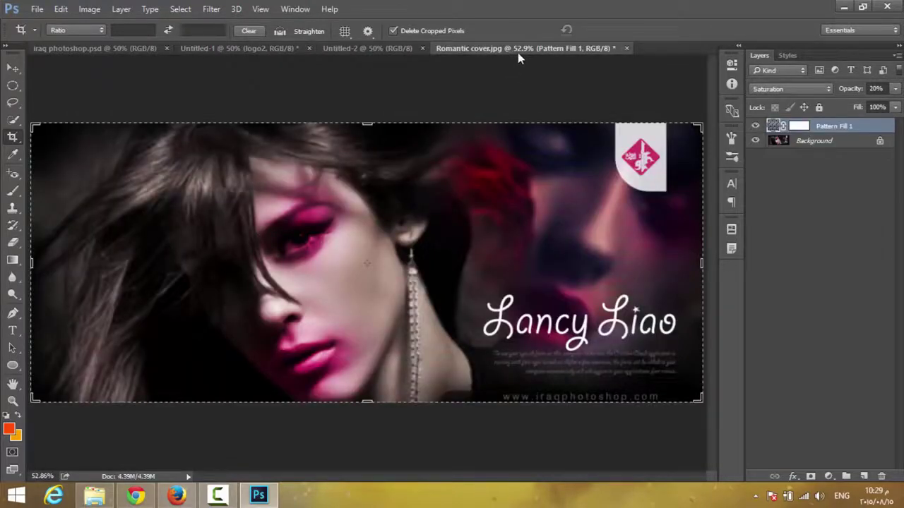
Delete Pattern Fill 1 from the cover and cancel a newly started Pattern fill.
key("Delete")
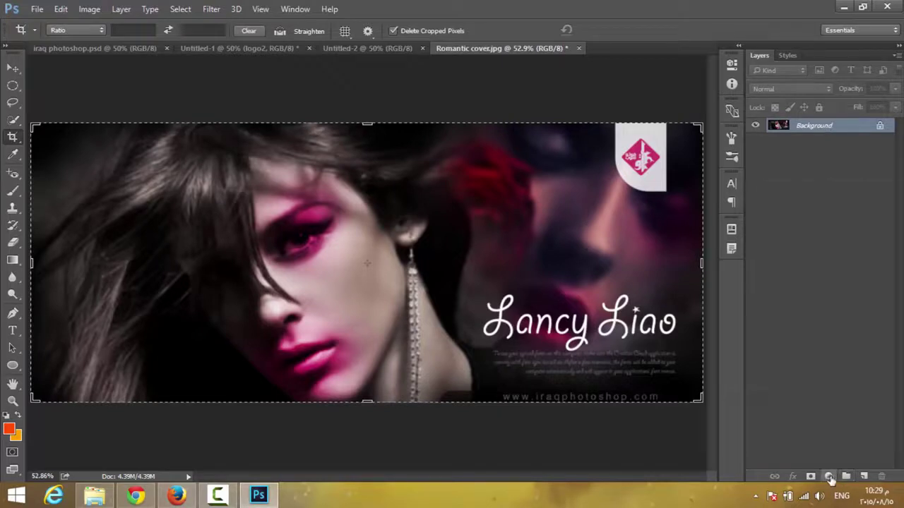
left_click(831, 478)
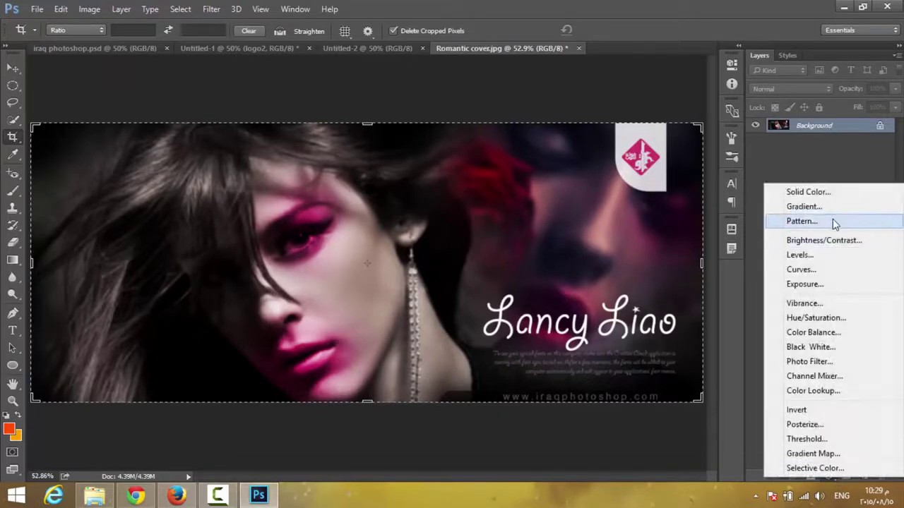
left_click(805, 221)
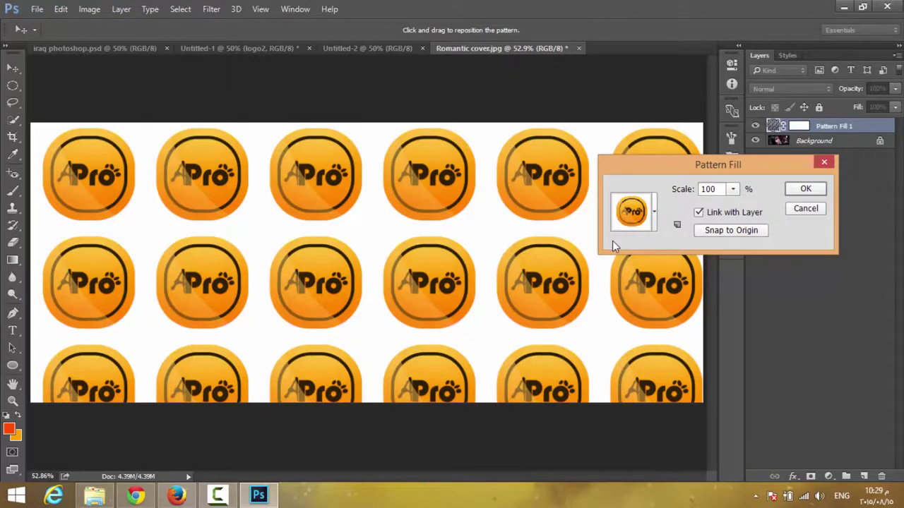
left_click(805, 210)
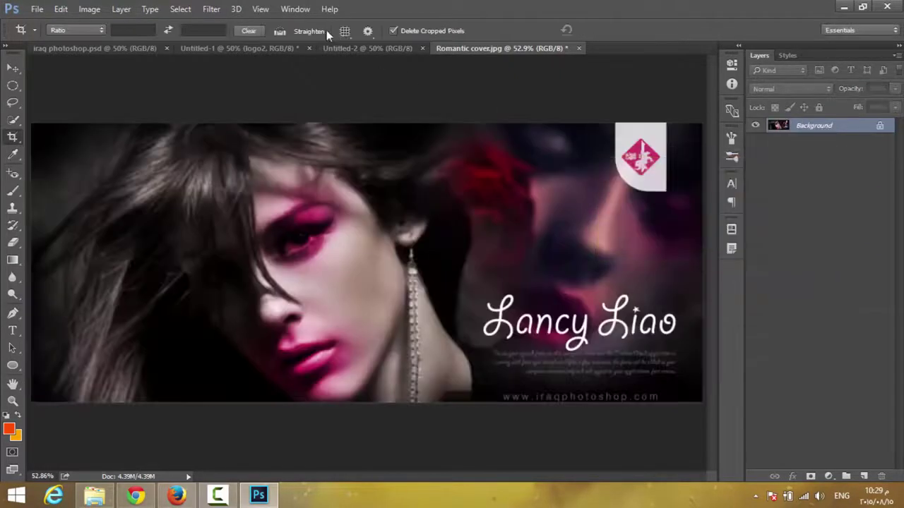
Switch to Untitled-1 and back, then start and cancel another Pattern fill on the cover.
left_click(240, 48)
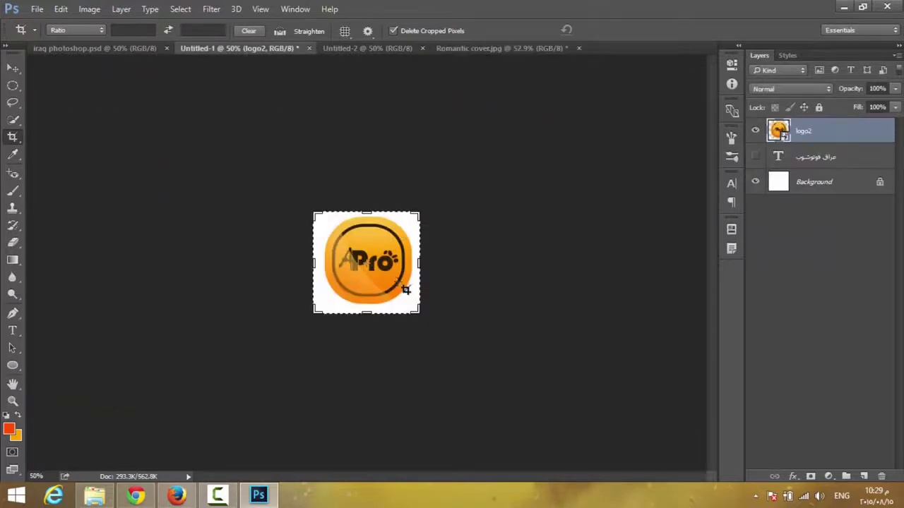
left_click(517, 50)
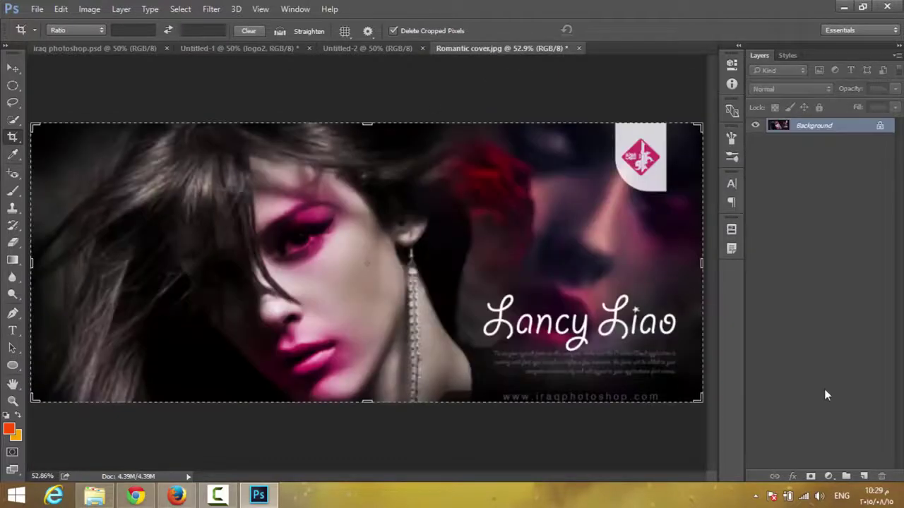
left_click(829, 478)
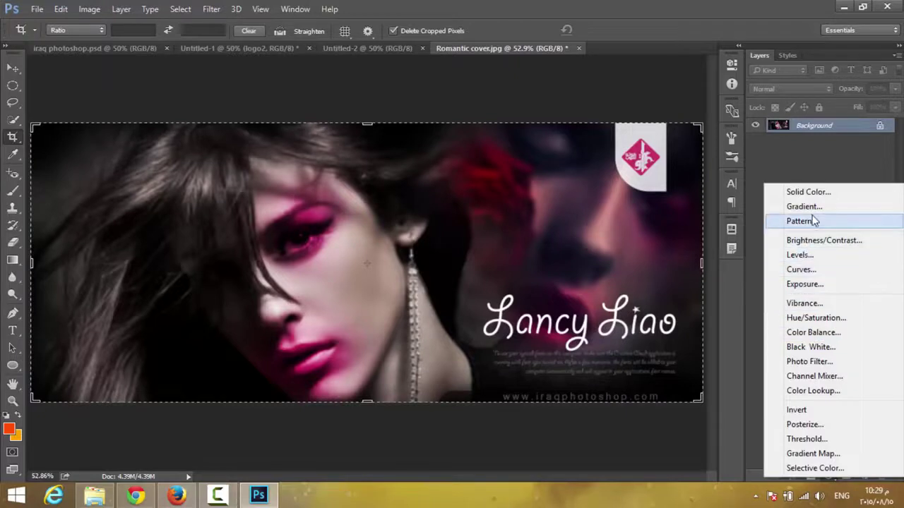
left_click(815, 222)
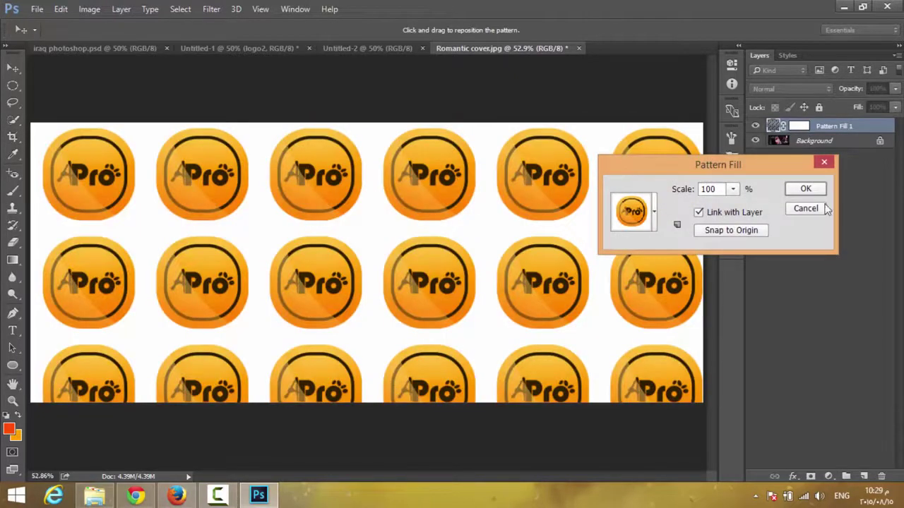
left_click(805, 208)
Hide the logo's white Background and define the transparent logo as a pattern named apro.
left_click(272, 50)
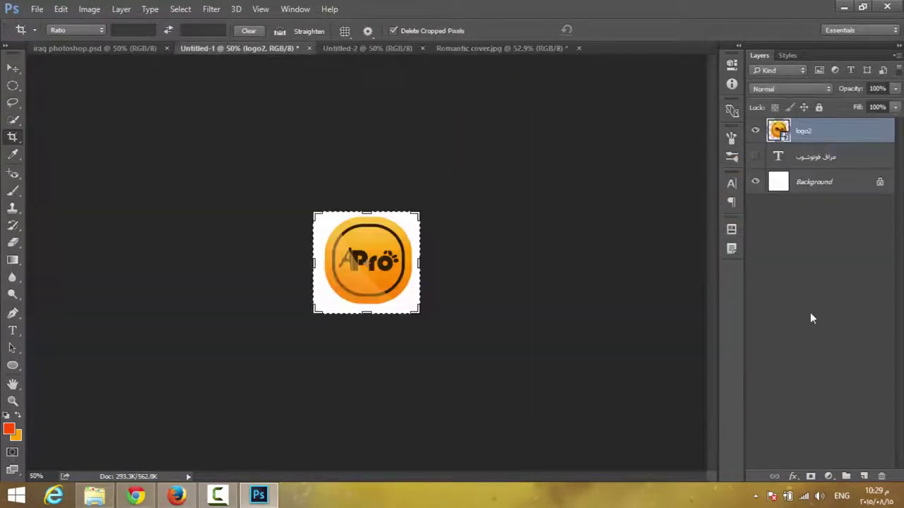
left_click(754, 188)
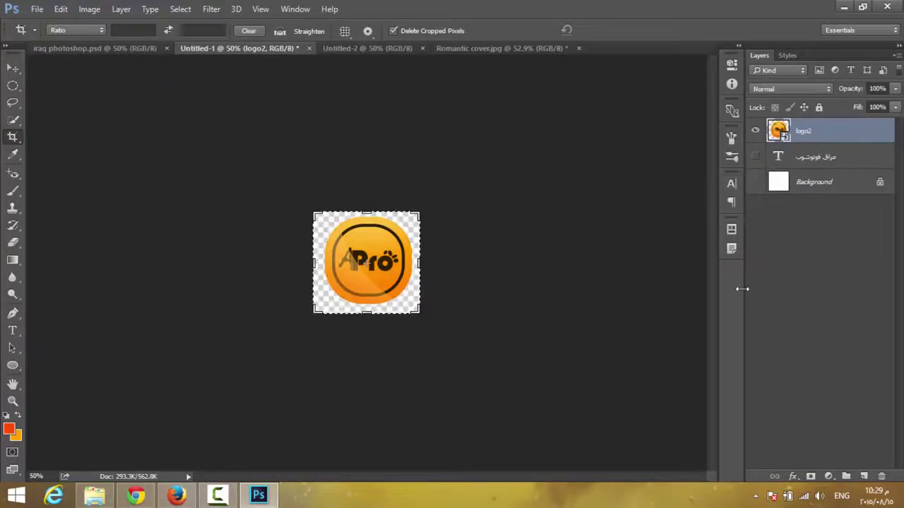
left_click(37, 10)
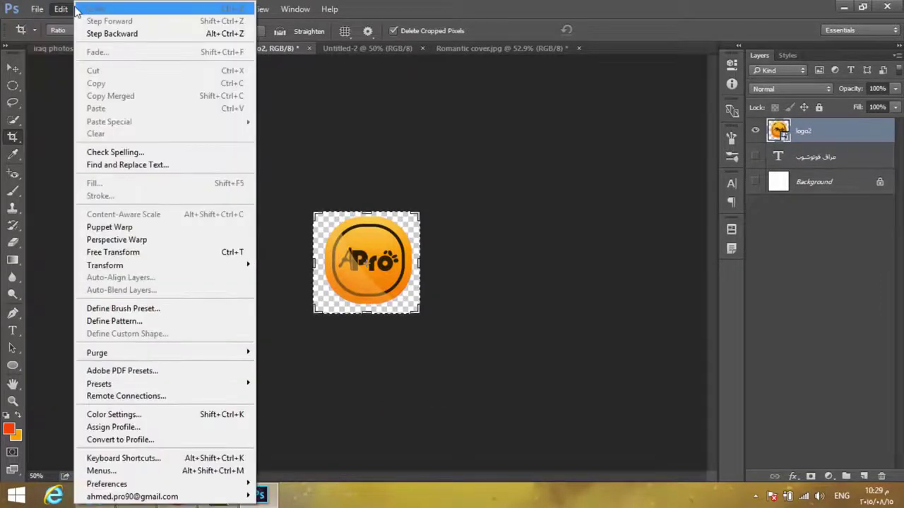
left_click(61, 10)
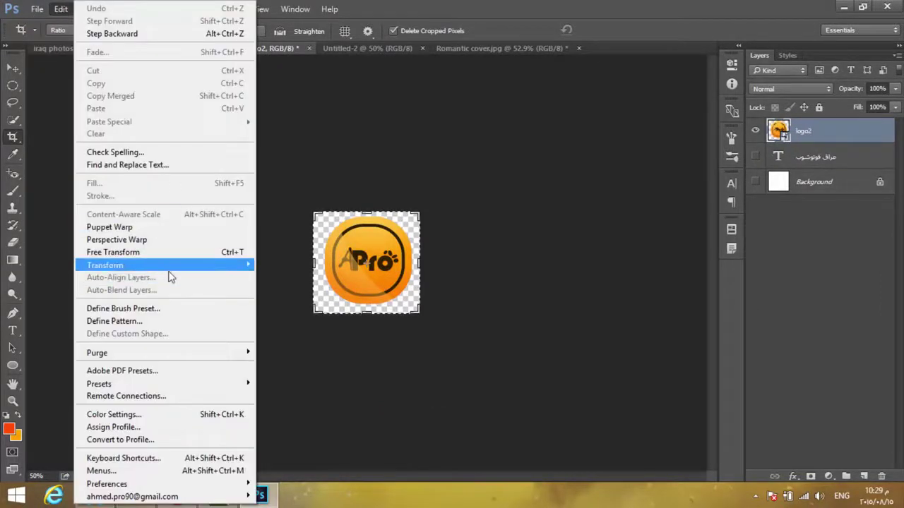
left_click(141, 322)
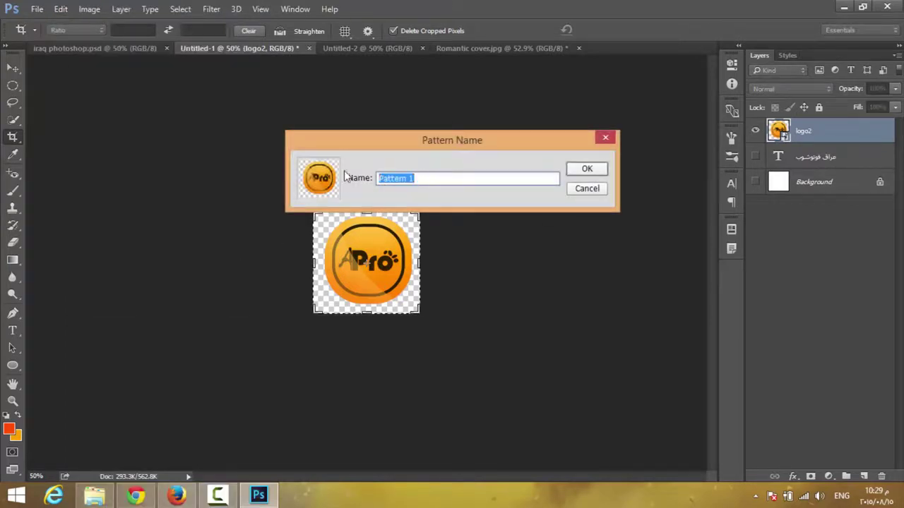
type("apro2")
key("Return")
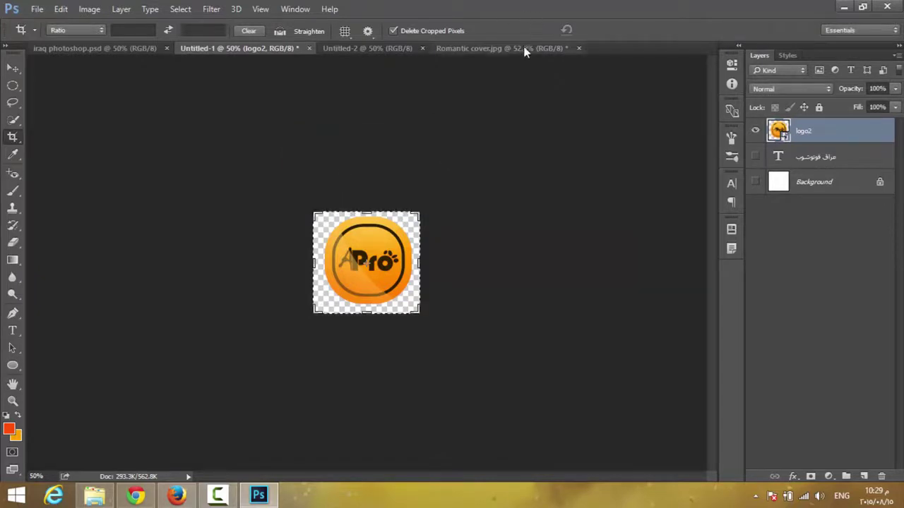
Add a Pattern fill layer to Romantic cover.jpg.
left_click(516, 51)
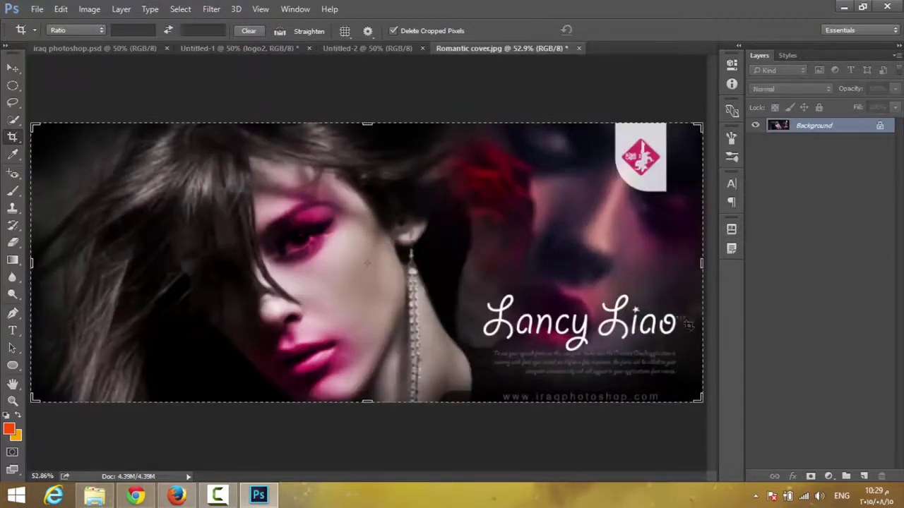
left_click(827, 475)
left_click(817, 219)
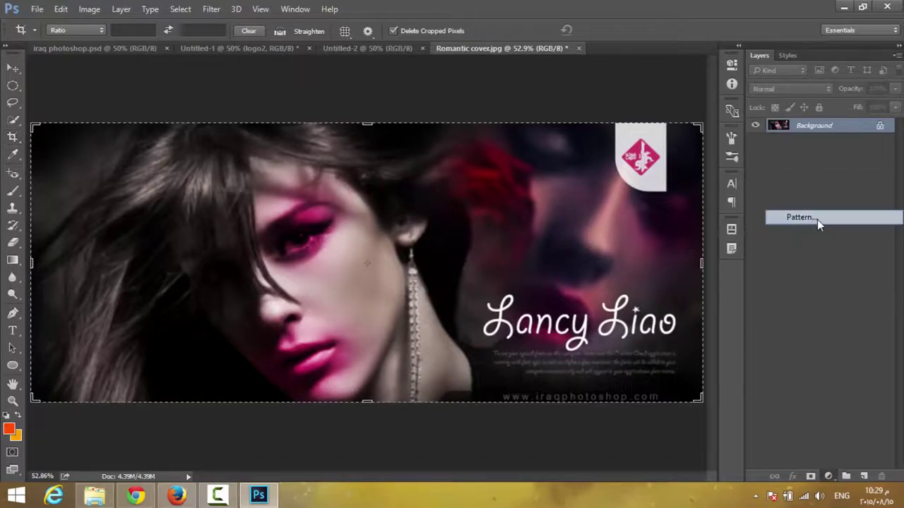
Set the apro pattern fill's Scale to 10% and commit the fill layer.
left_click_drag(692, 164, 790, 131)
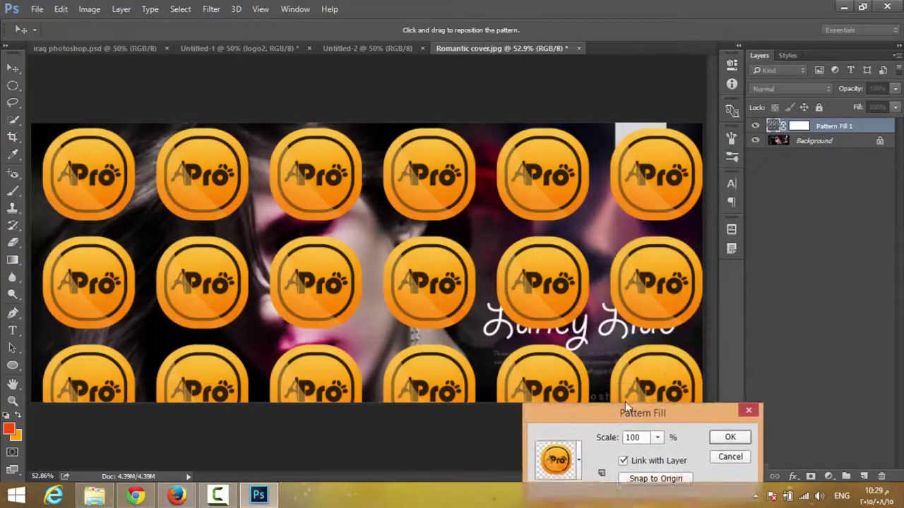
left_click(833, 140)
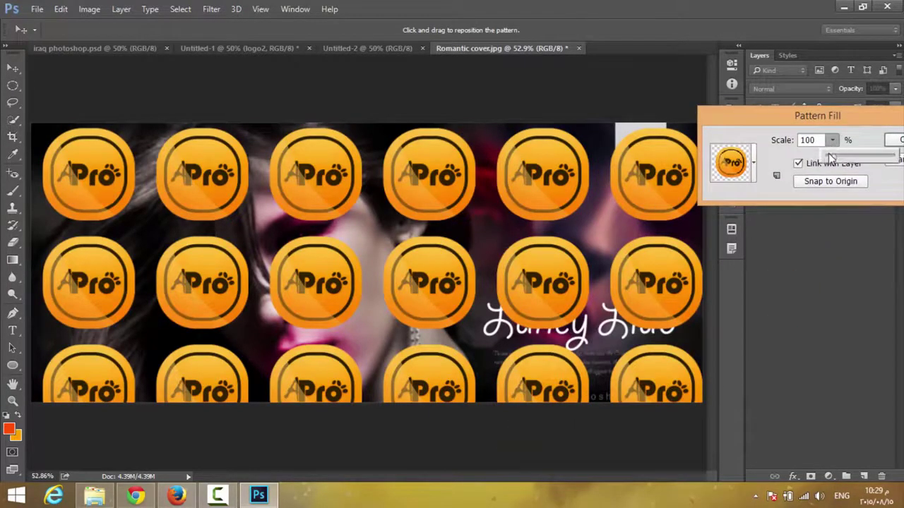
left_click_drag(835, 158, 816, 159)
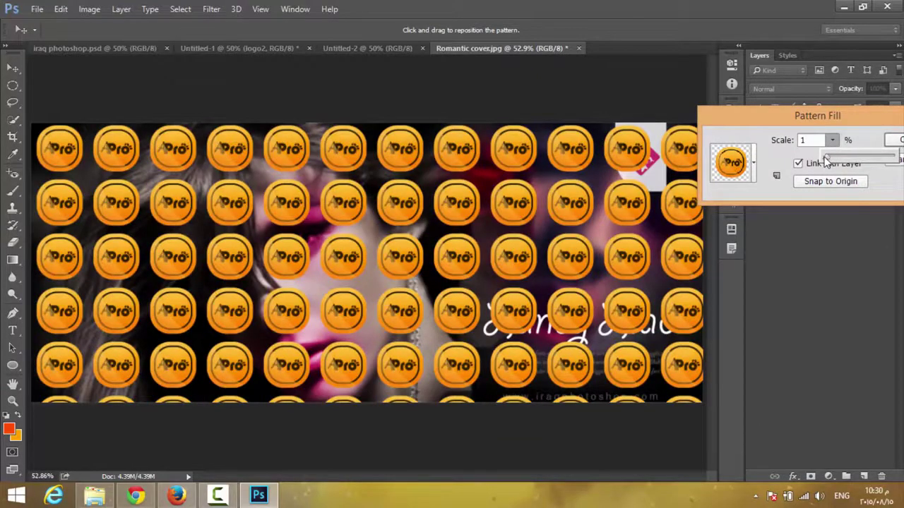
mouse_move(776, 106)
left_mouse_down()
mouse_move(726, 256)
mouse_move(726, 317)
left_mouse_up()
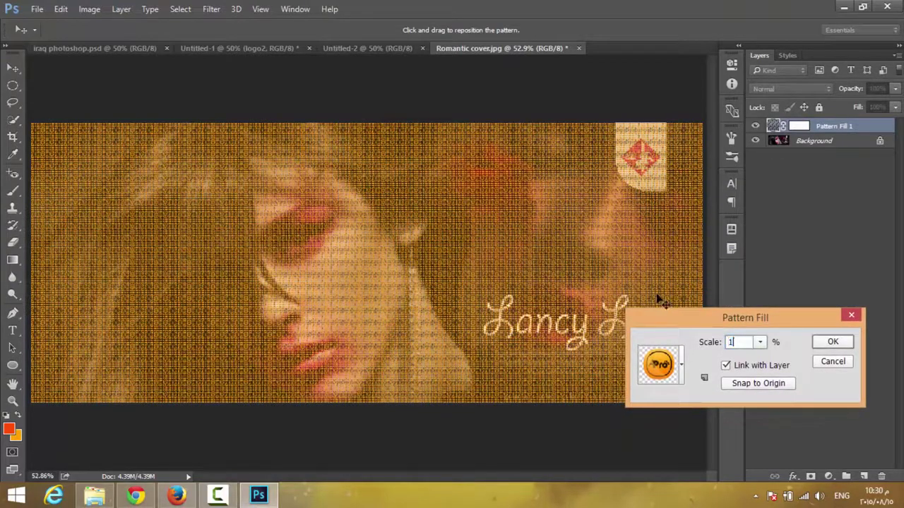
type("10")
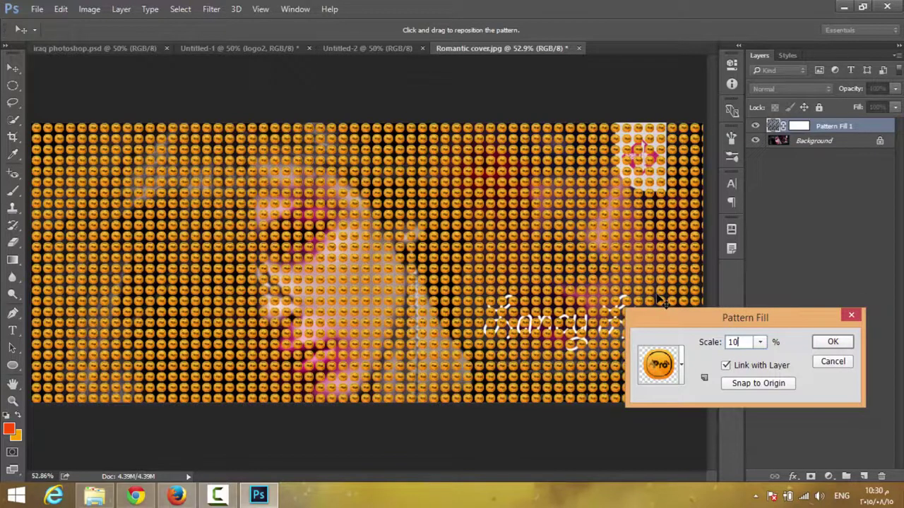
left_click(832, 342)
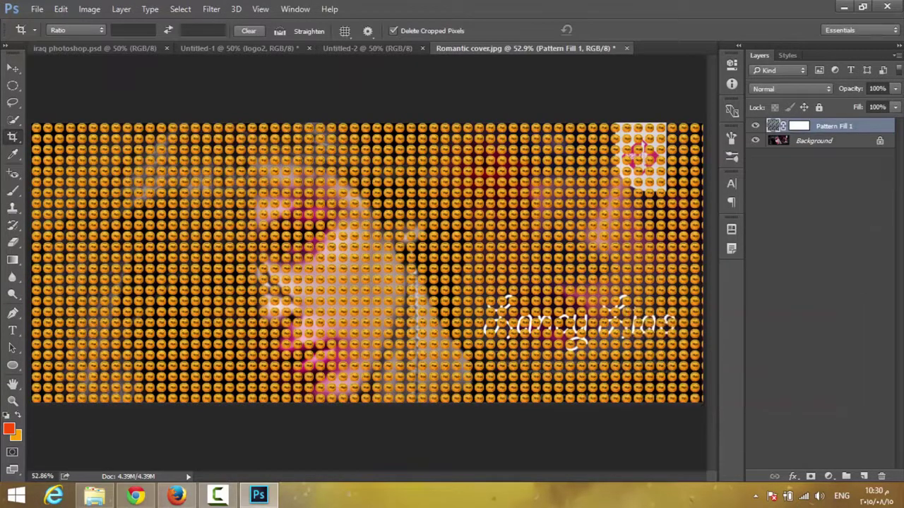
left_click(896, 88)
Lower the Pattern Fill 1 layer's opacity to 10%.
left_click_drag(894, 104, 832, 103)
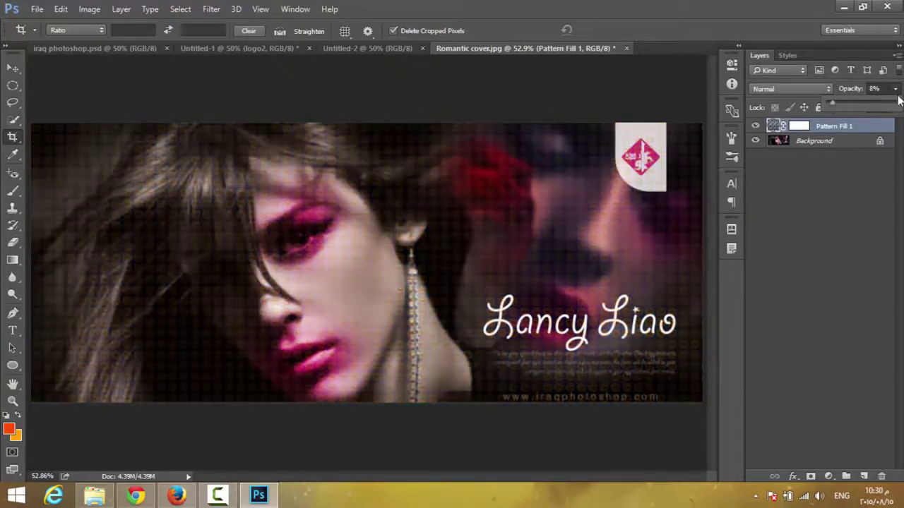
left_click(708, 81)
type("1")
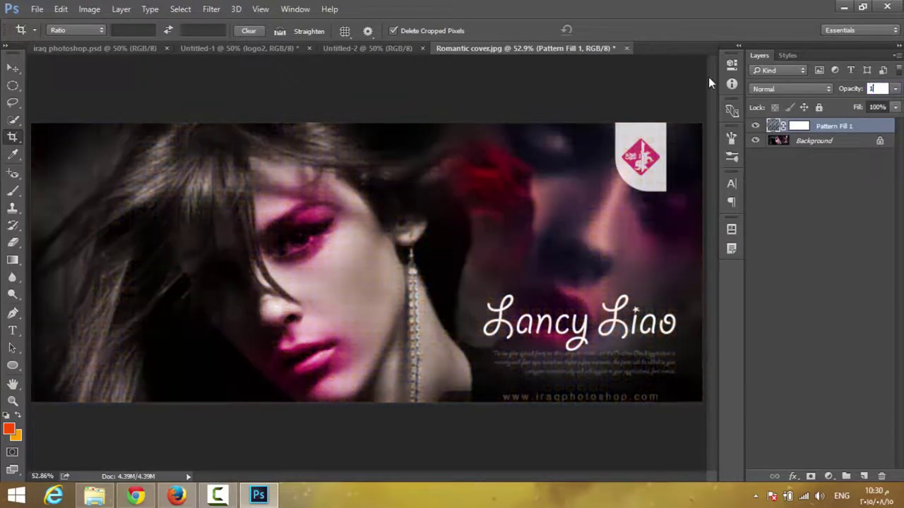
type("0")
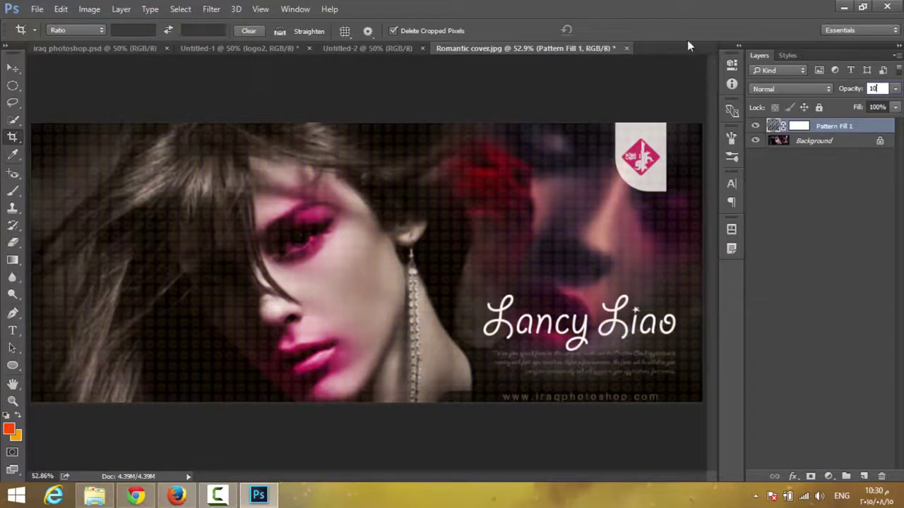
Change the Pattern Fill 1 layer's blend mode to Multiply.
left_click(12, 68)
left_click(212, 92)
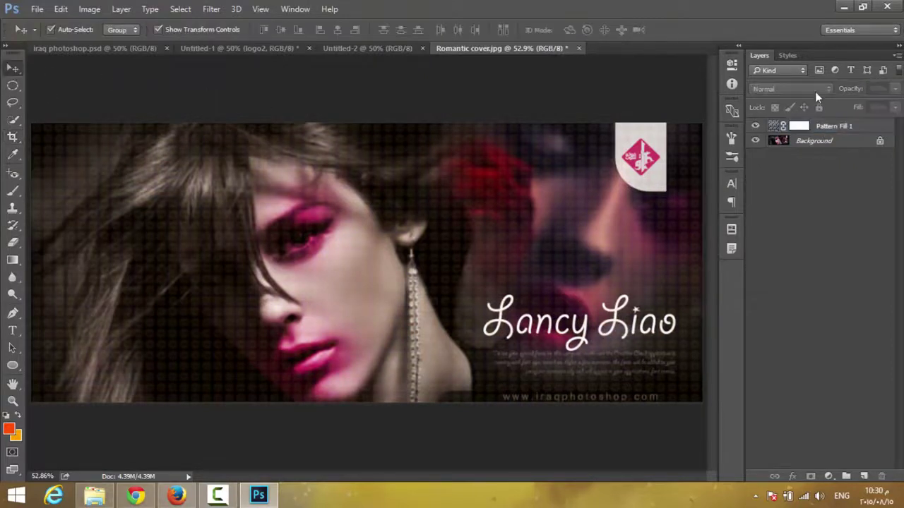
left_click(837, 132)
left_click(802, 88)
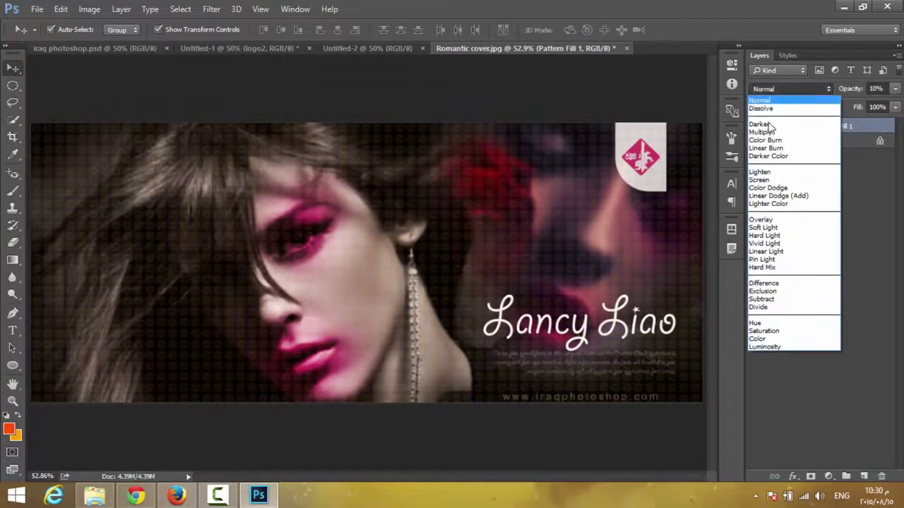
left_click(767, 133)
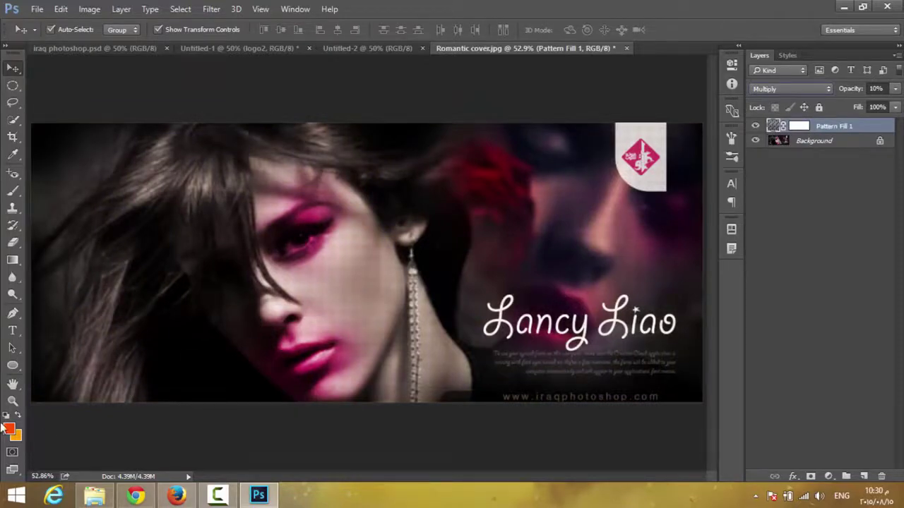
left_click(12, 400)
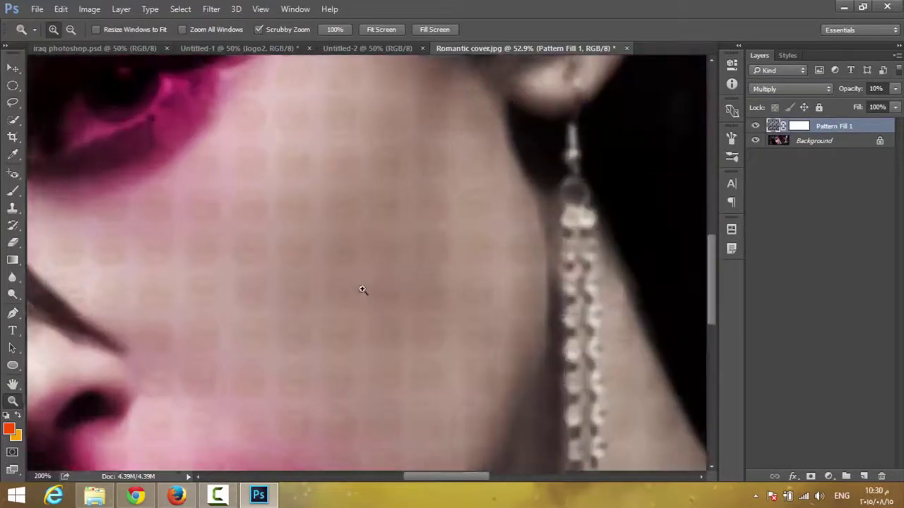
left_click_drag(357, 292, 362, 288)
right_click(414, 281)
left_click(413, 288)
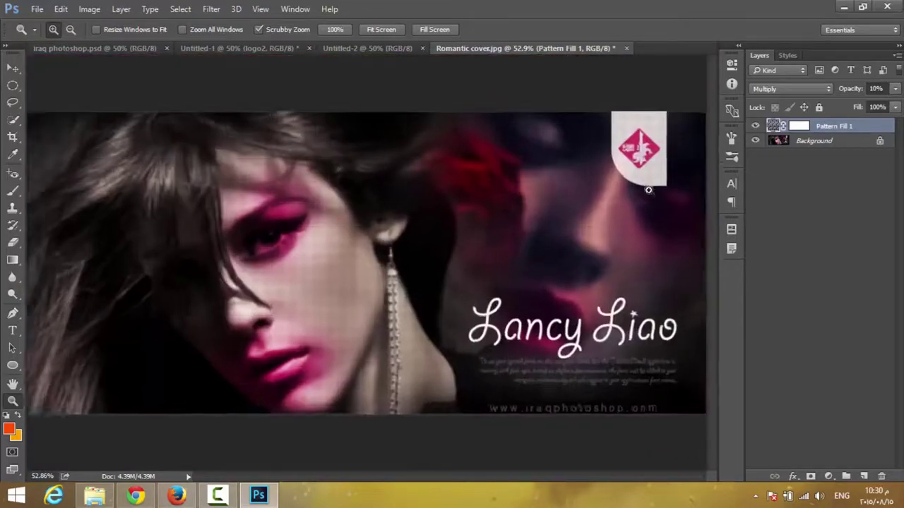
mouse_move(646, 188)
left_mouse_down()
mouse_move(609, 235)
mouse_move(591, 243)
left_mouse_up()
left_click(482, 267)
left_click(559, 243)
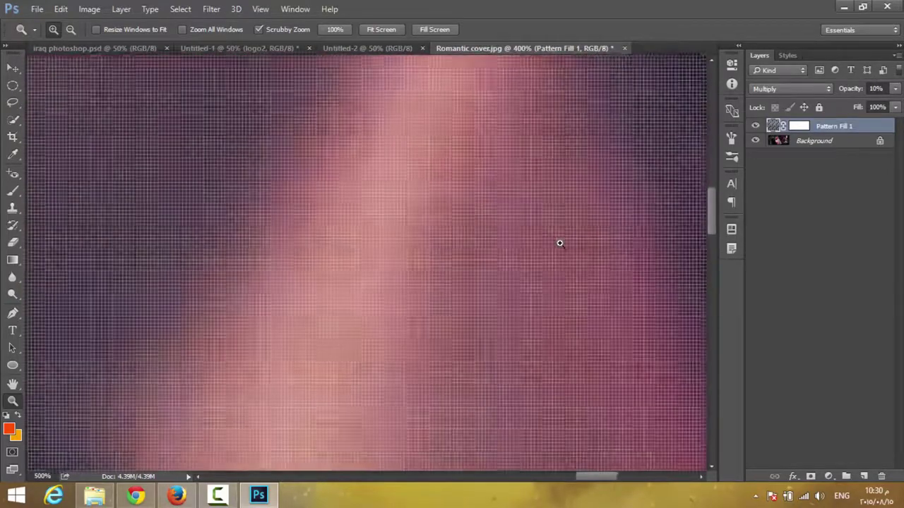
right_click(554, 245)
left_click(574, 251)
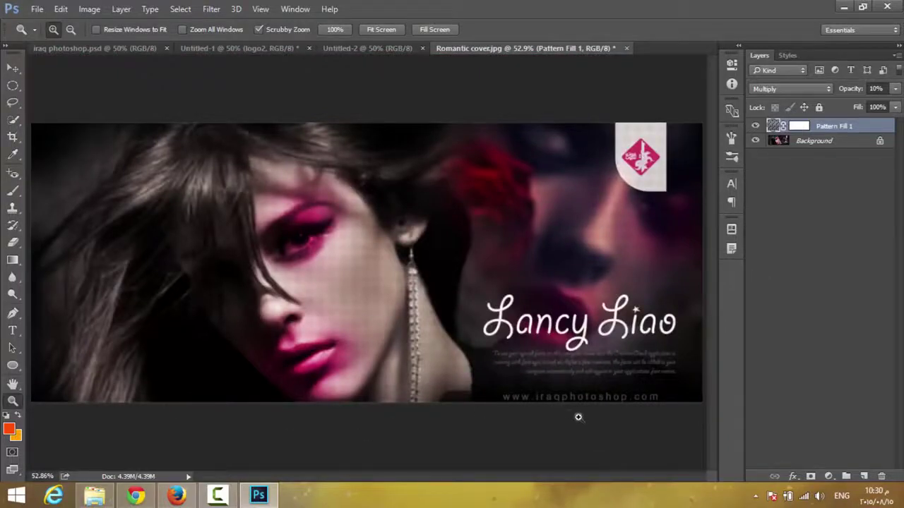
left_click_drag(645, 153, 622, 173)
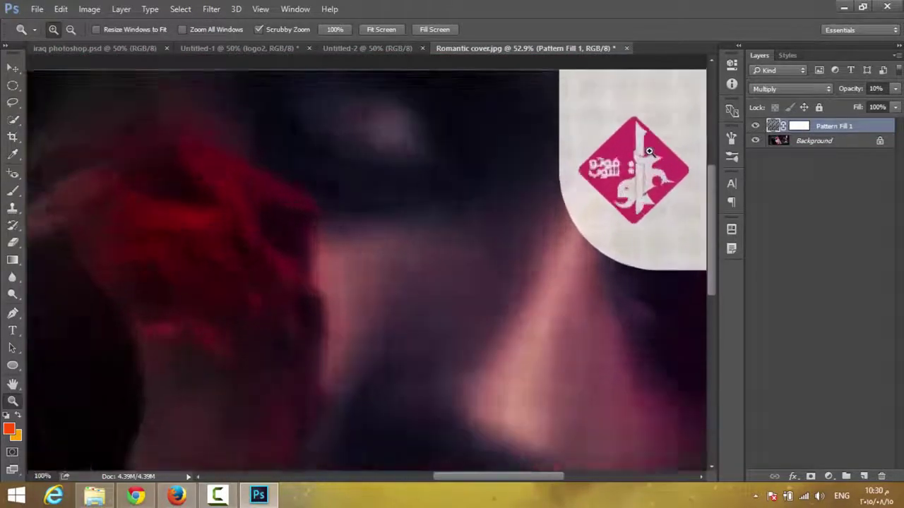
right_click(623, 199)
left_click(633, 209)
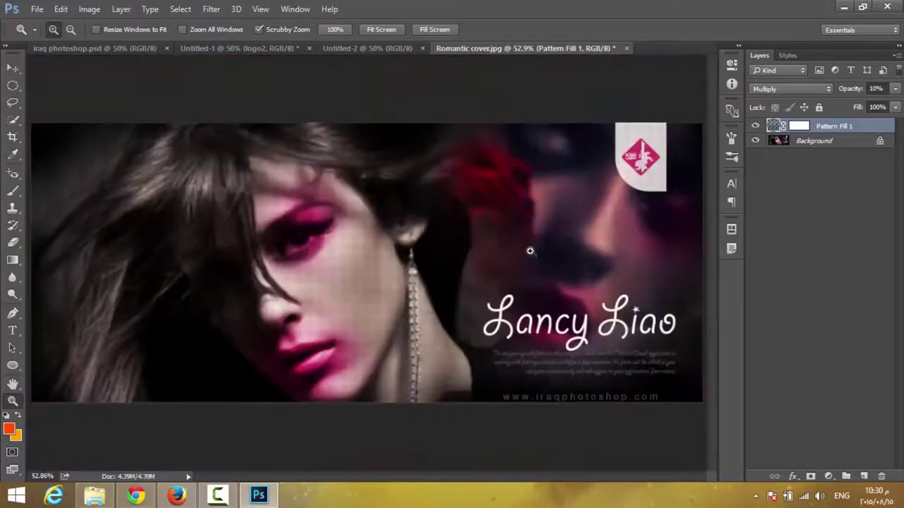
left_click(240, 48)
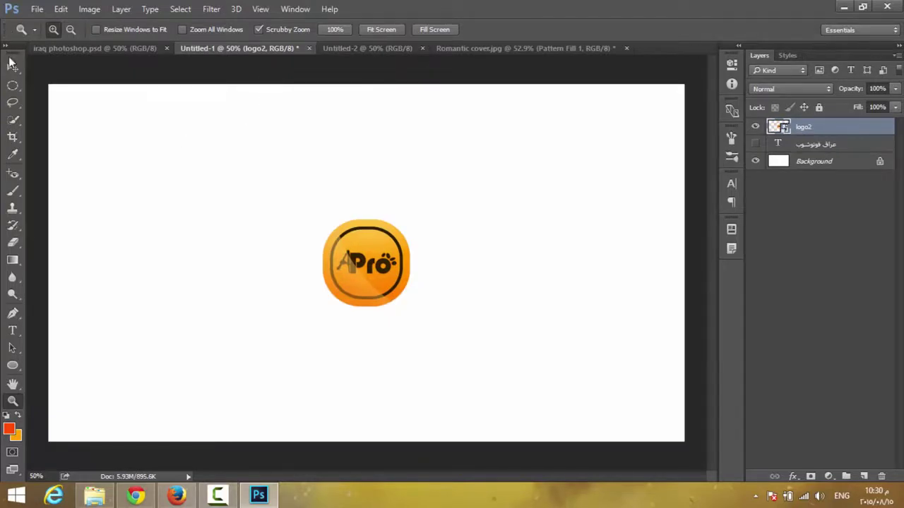
left_click(12, 66)
key("Delete")
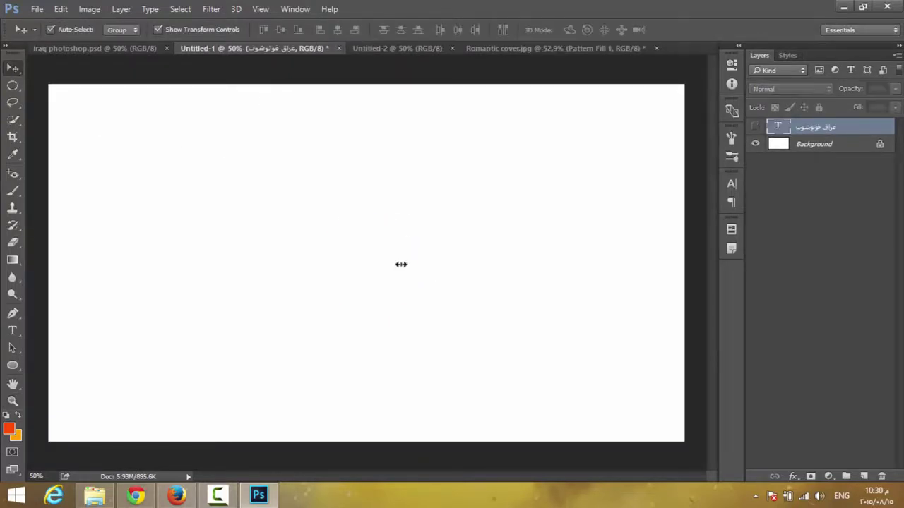
left_click(830, 478)
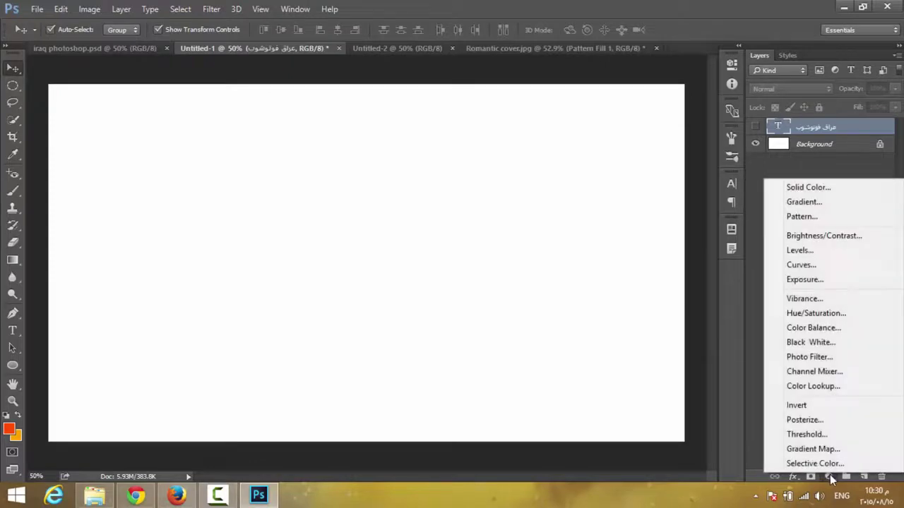
left_click(81, 12)
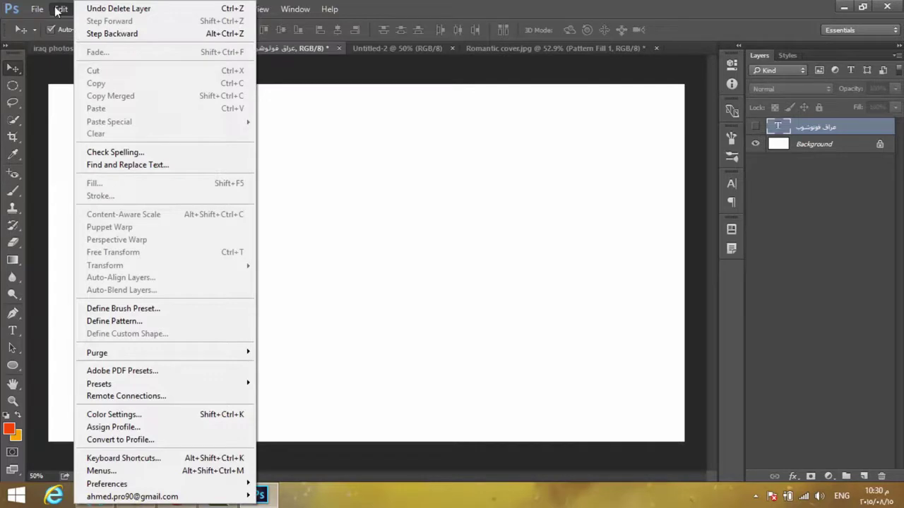
left_click(809, 305)
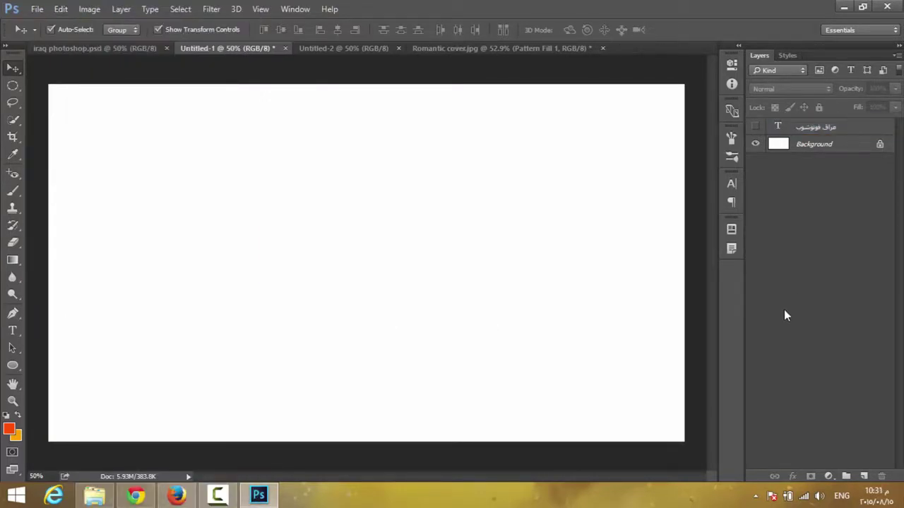
left_click(828, 477)
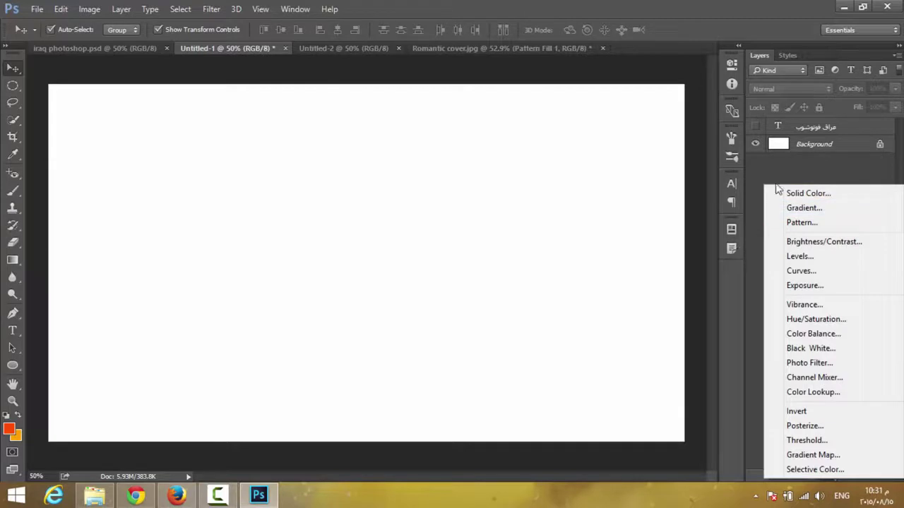
left_click(753, 196)
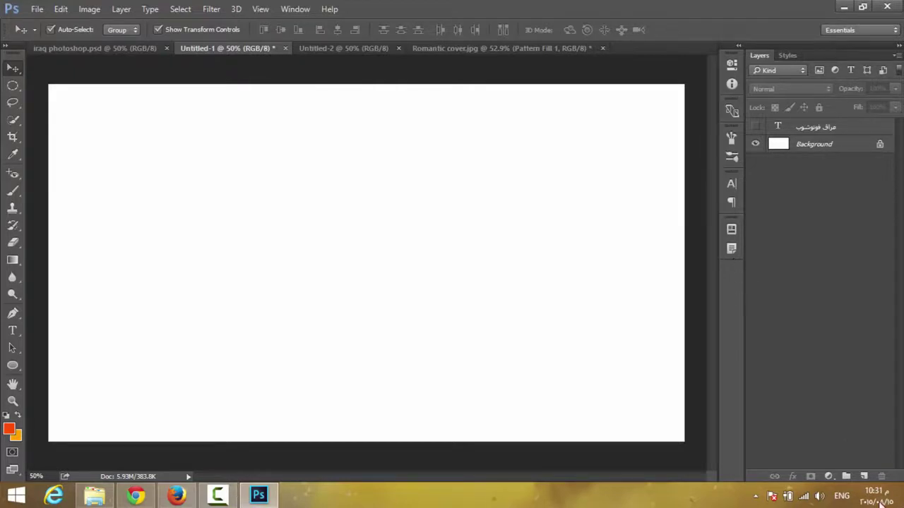
left_click(828, 476)
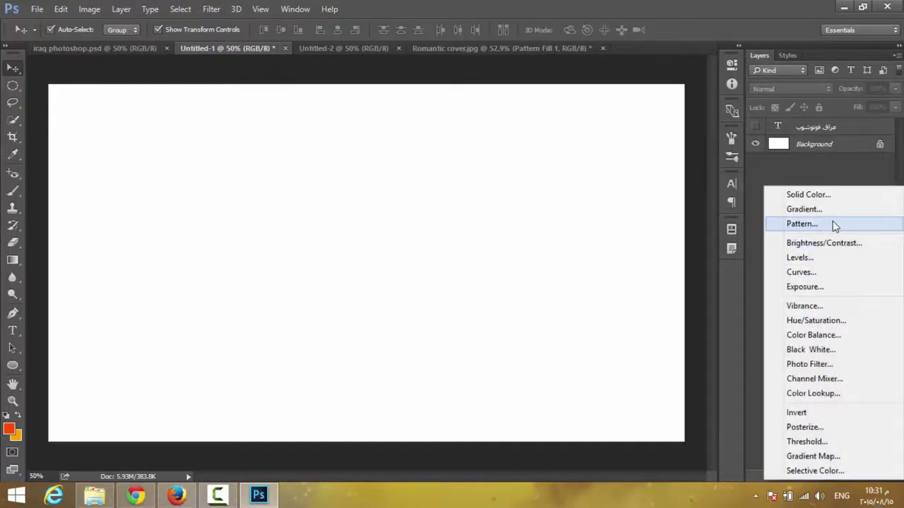
left_click(803, 224)
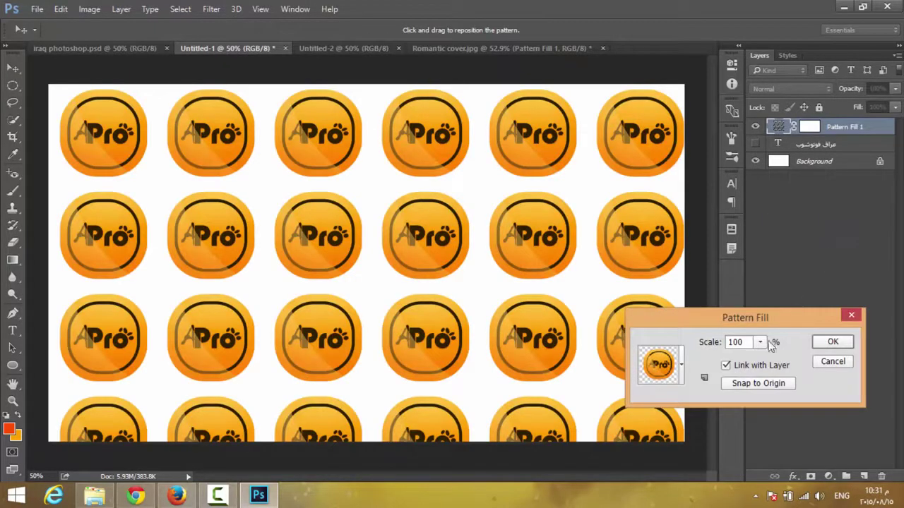
left_click(763, 390)
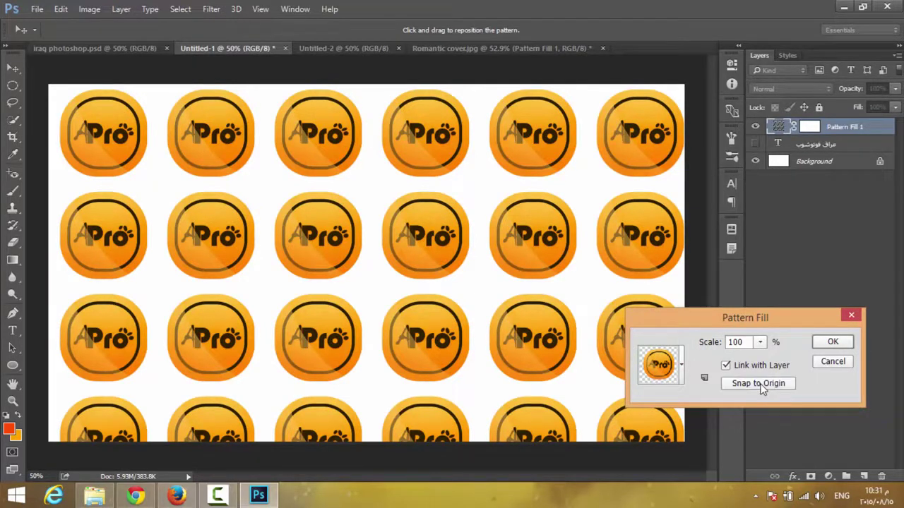
left_click(833, 363)
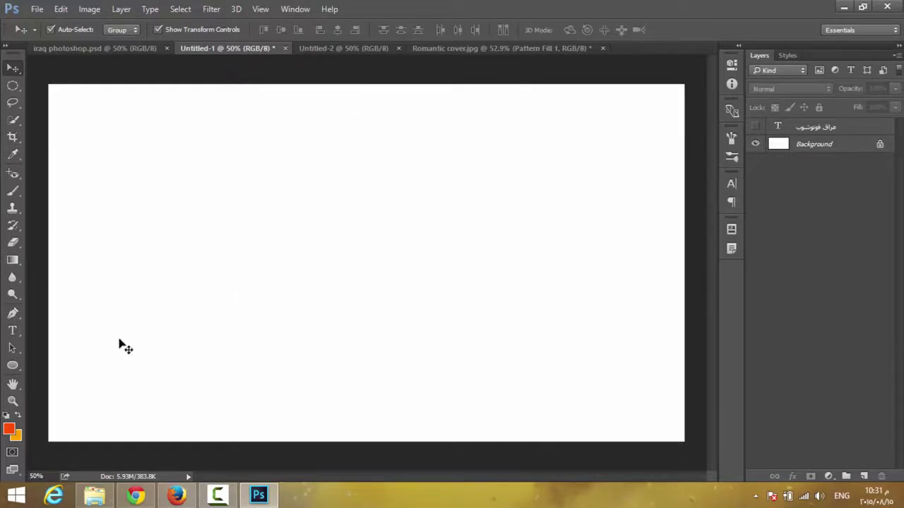
Minimize Photoshop, restore File Explorer and go back to the iraq photoshop folder.
left_click(844, 7)
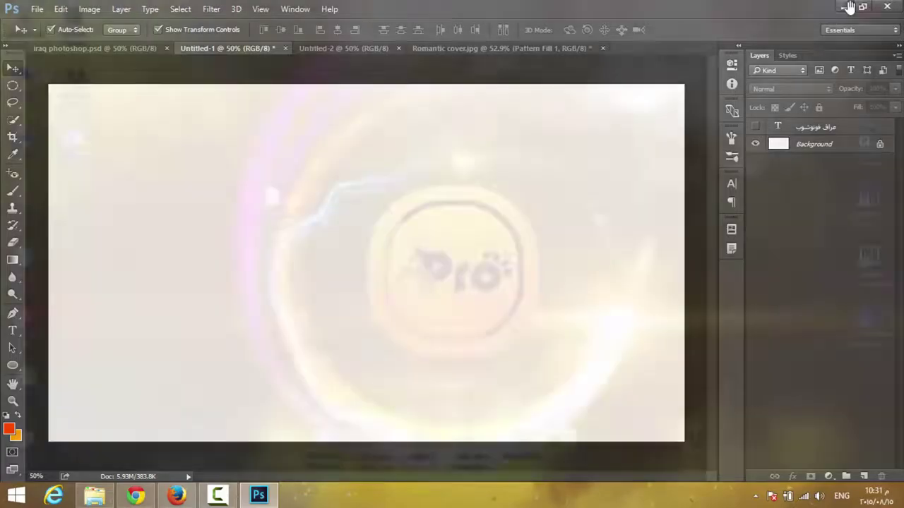
left_click(94, 496)
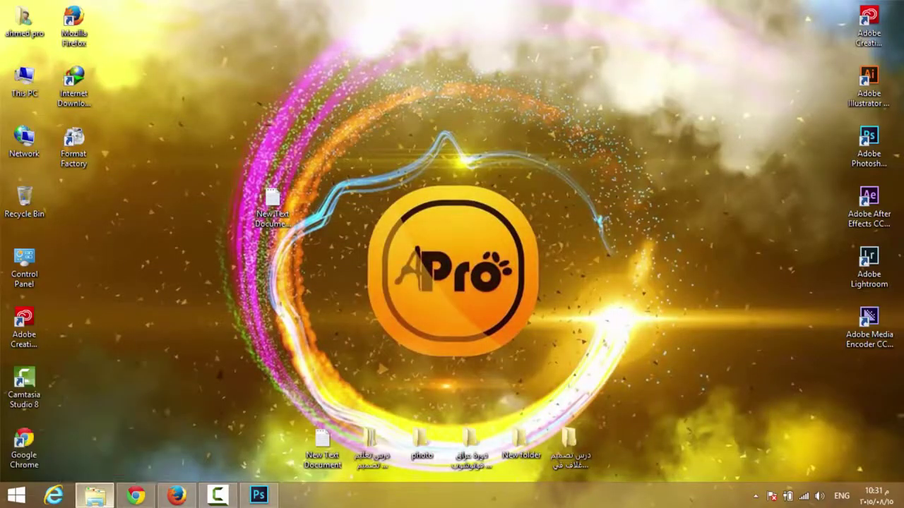
left_click(12, 43)
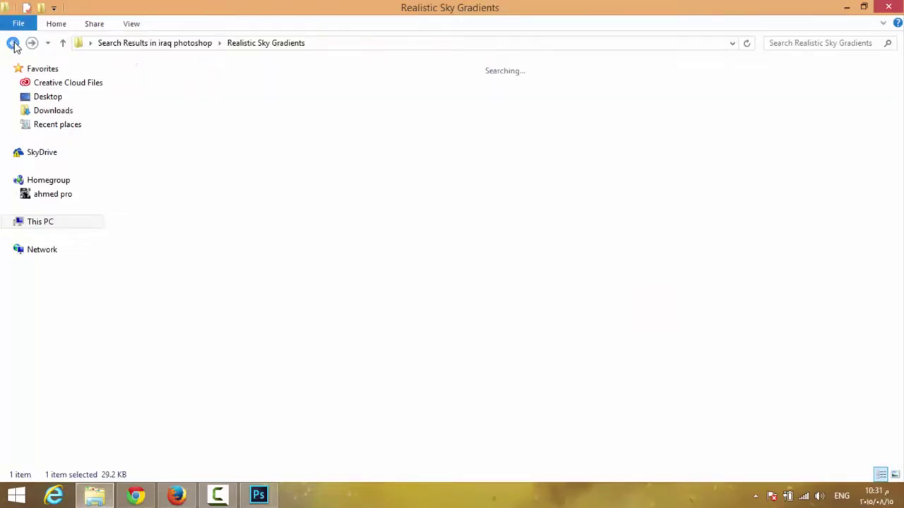
left_click(12, 43)
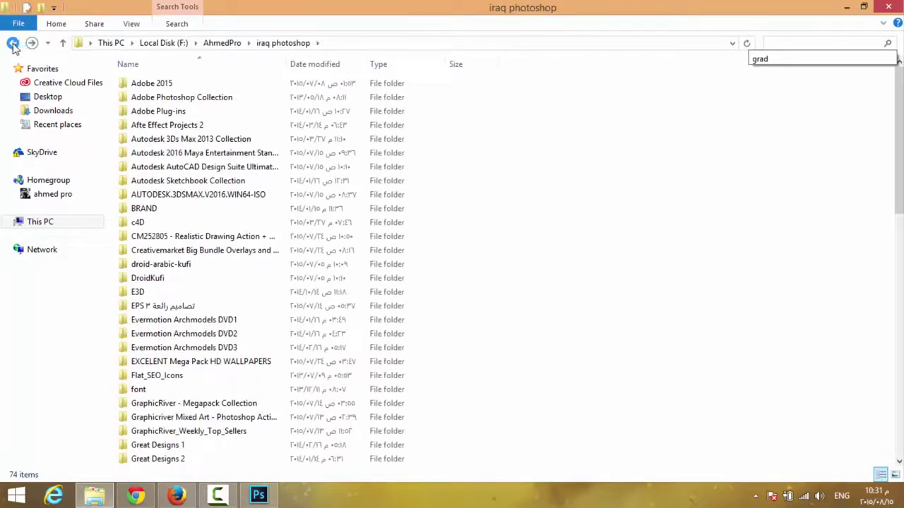
left_click_drag(899, 141, 899, 378)
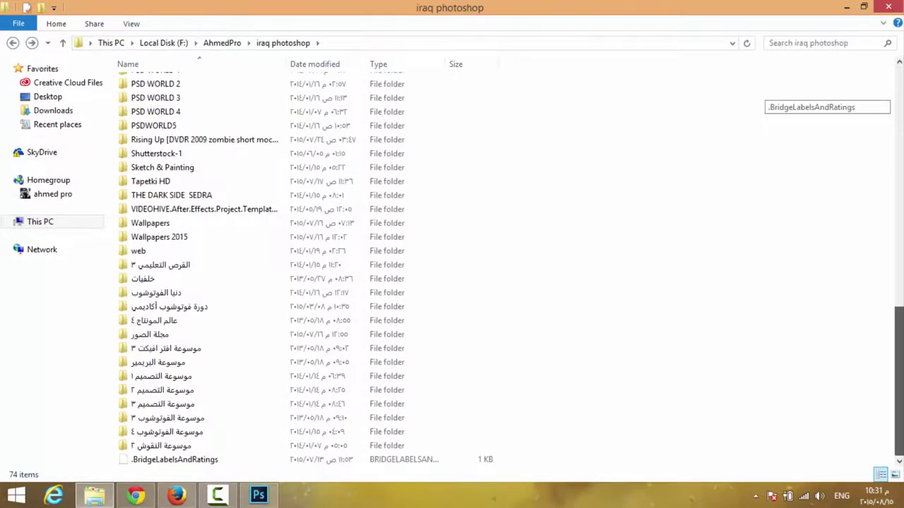
Open مجلة الصور, then the كرتون folder, and select Iplay 4.
left_click(158, 336)
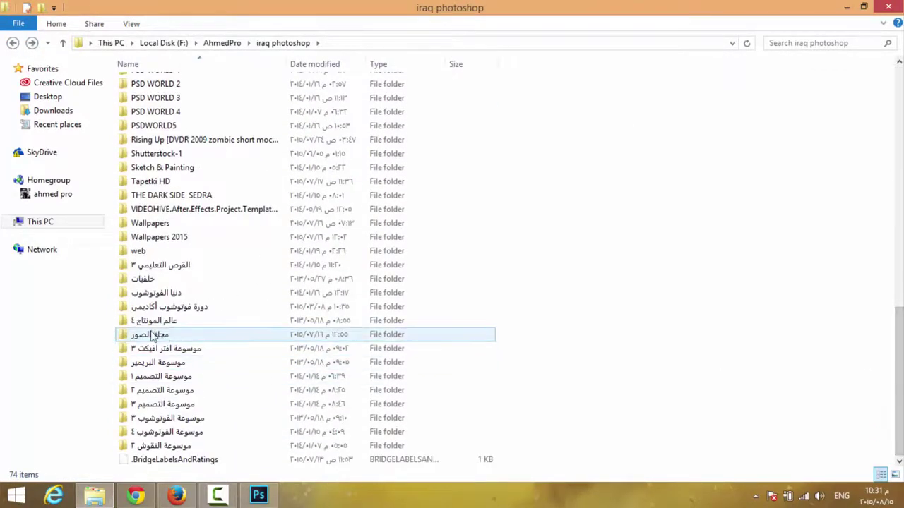
double_click(151, 337)
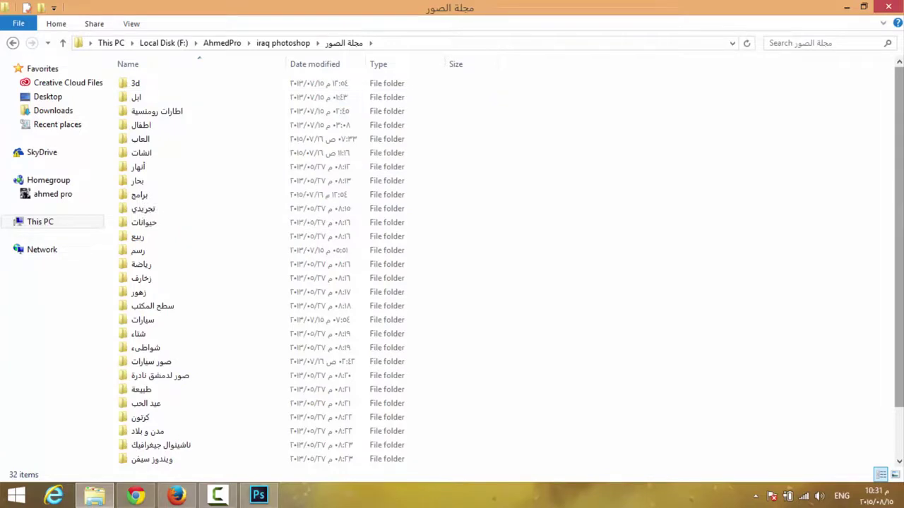
left_click_drag(898, 262, 899, 305)
left_click(215, 336)
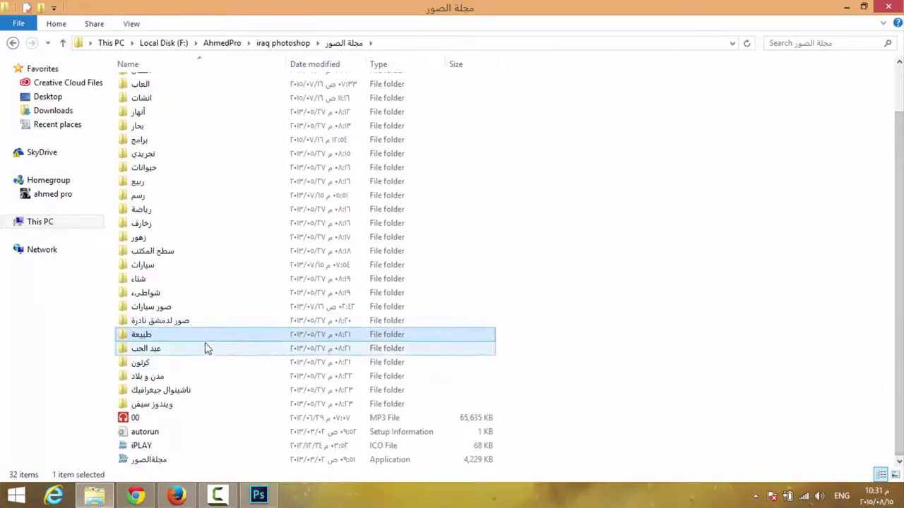
left_click(174, 364)
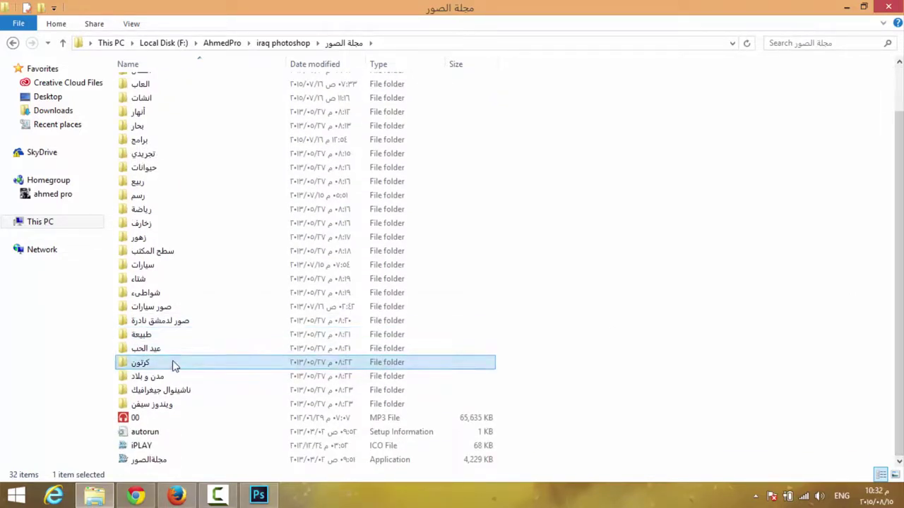
double_click(175, 363)
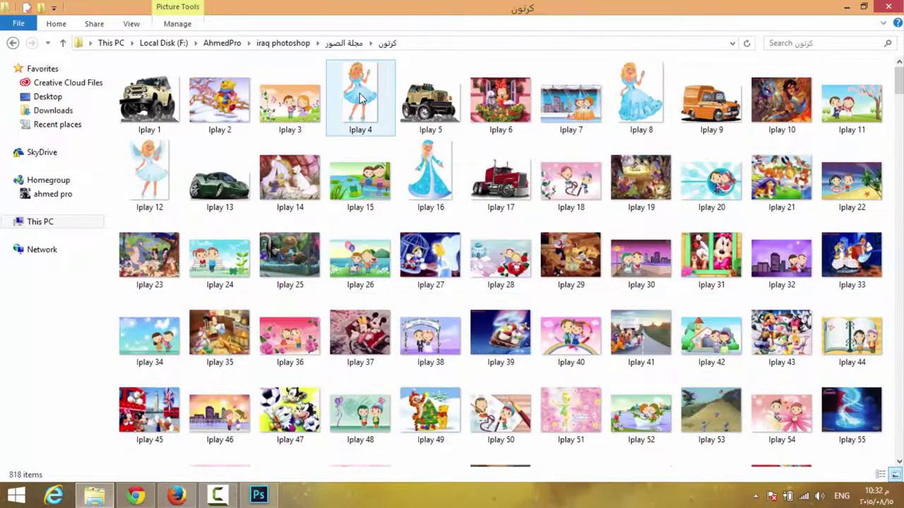
left_click(361, 98)
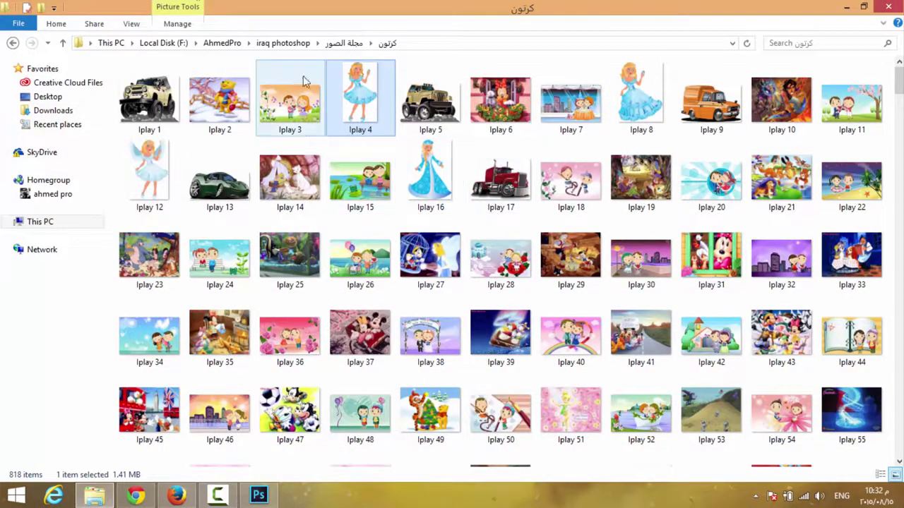
Open Iplay 4 with Adobe Photoshop CC 2015 from its right-click menu.
right_click(366, 103)
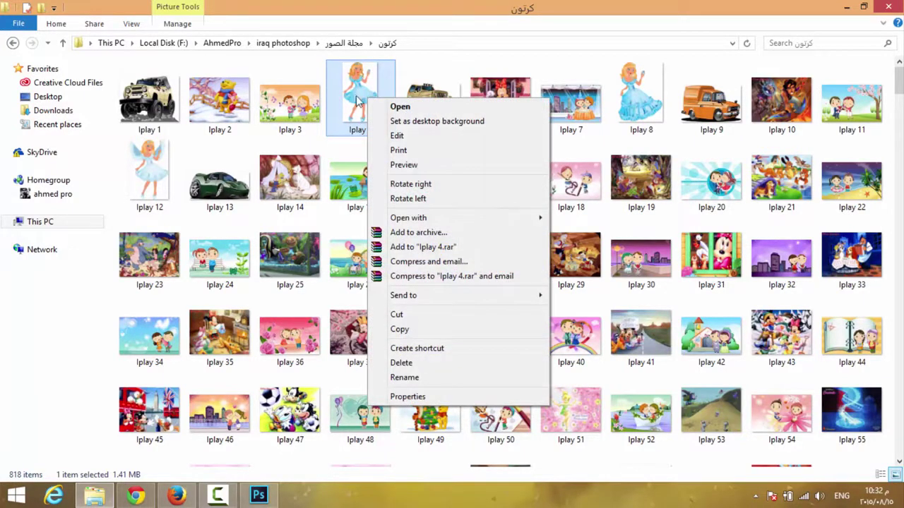
right_click(356, 98)
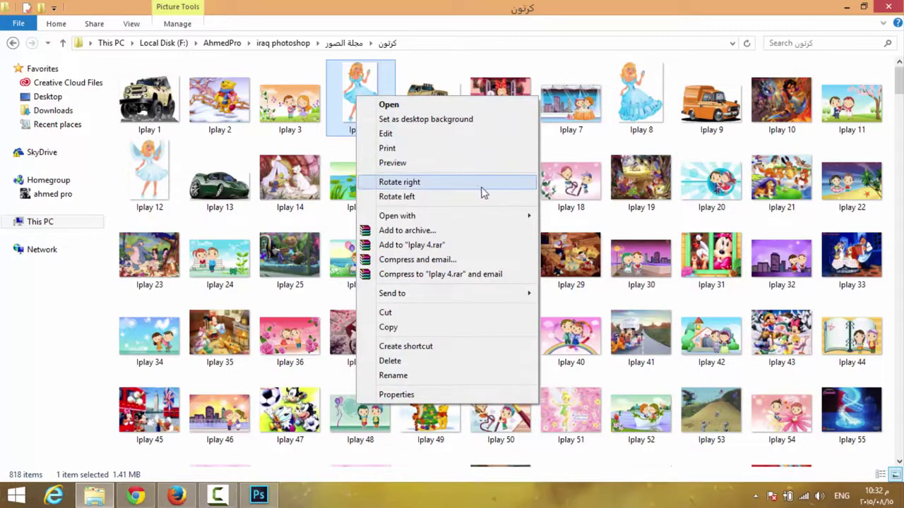
mouse_move(397, 215)
left_click(565, 231)
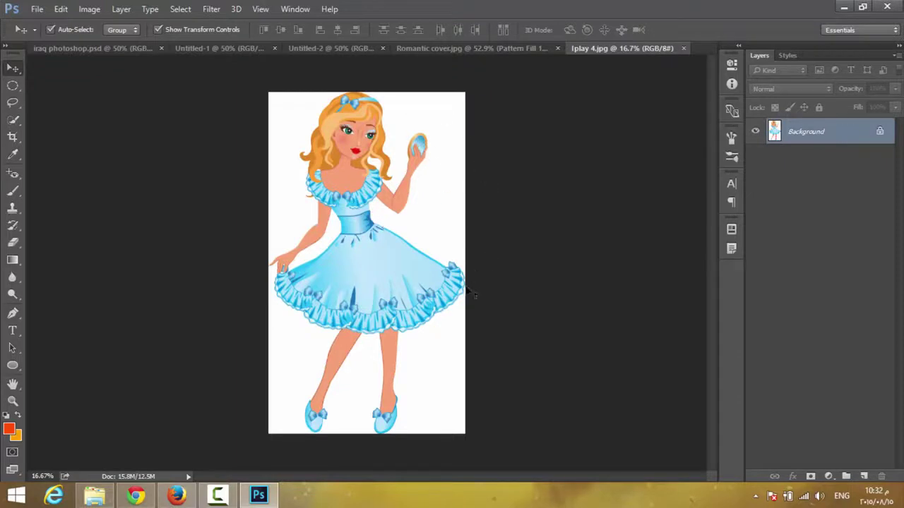
Try selecting the white background left of the girl, then deselect.
left_click(13, 121)
right_click(13, 123)
left_click(69, 118)
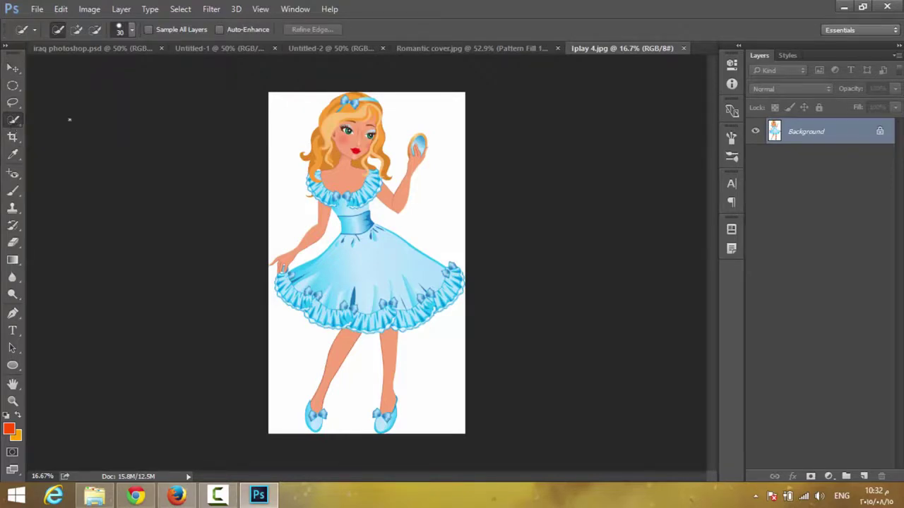
left_click_drag(283, 106, 277, 134)
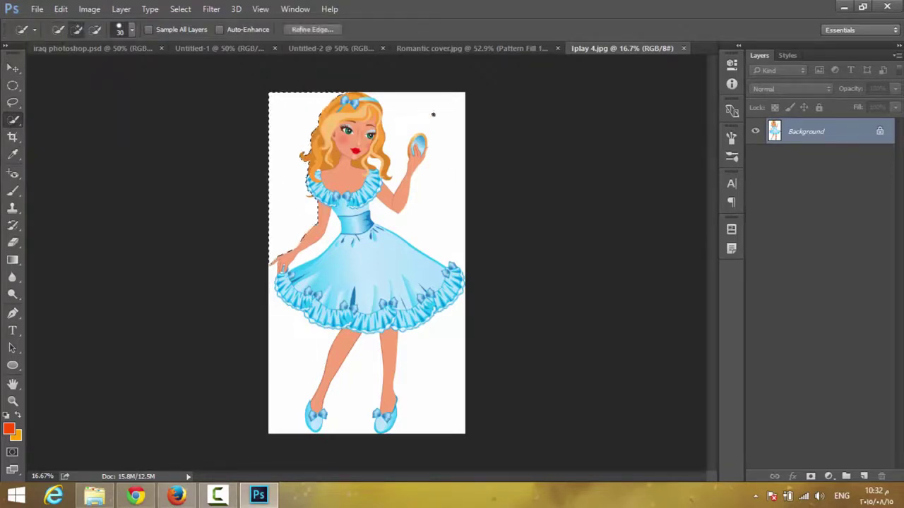
right_click(304, 187)
left_click(326, 196)
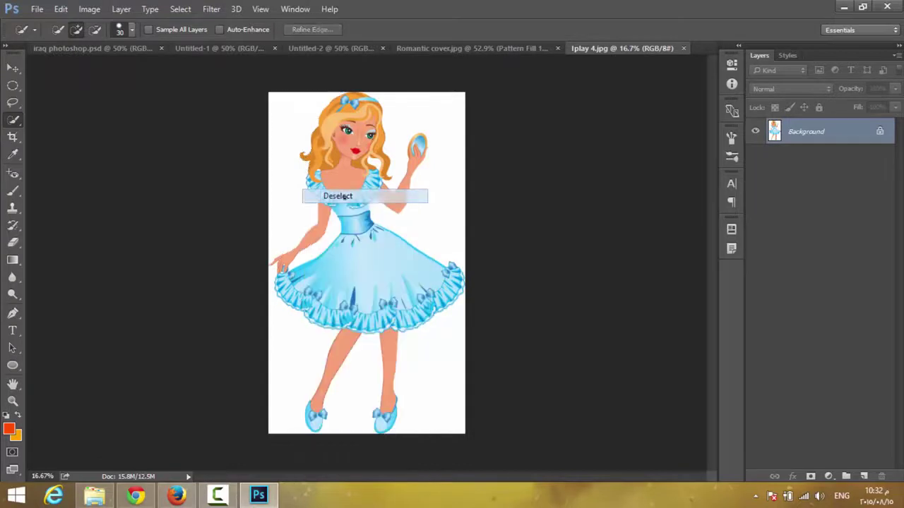
Erase the five white areas around the girl with the Magic Eraser Tool.
left_click(13, 242)
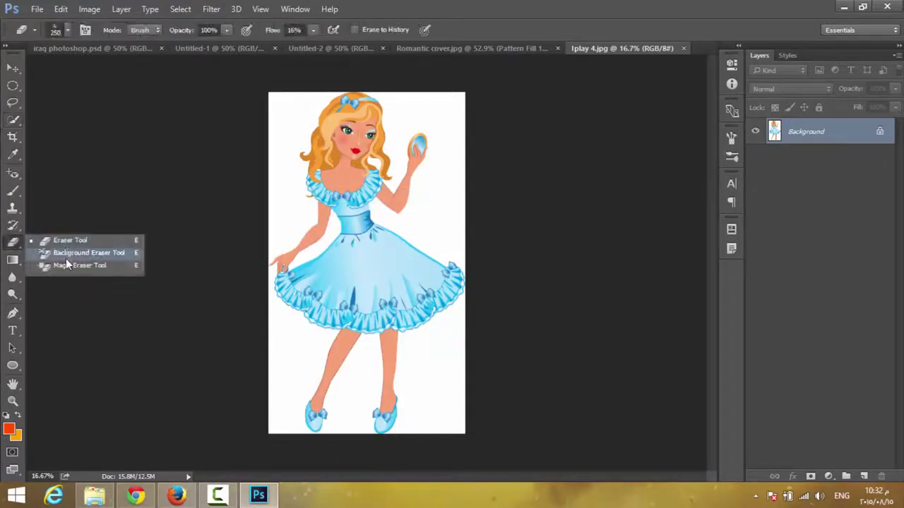
left_click(66, 259)
left_click(284, 206)
left_click(459, 226)
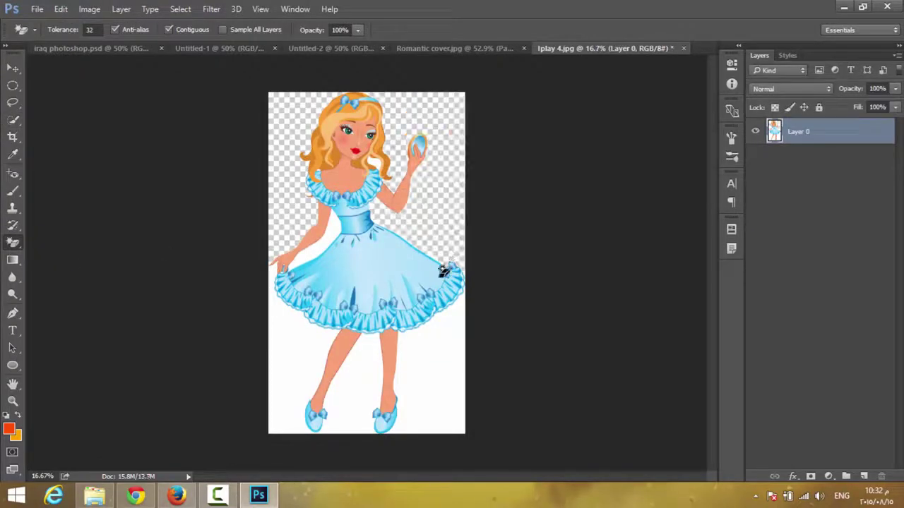
left_click(458, 348)
left_click(319, 373)
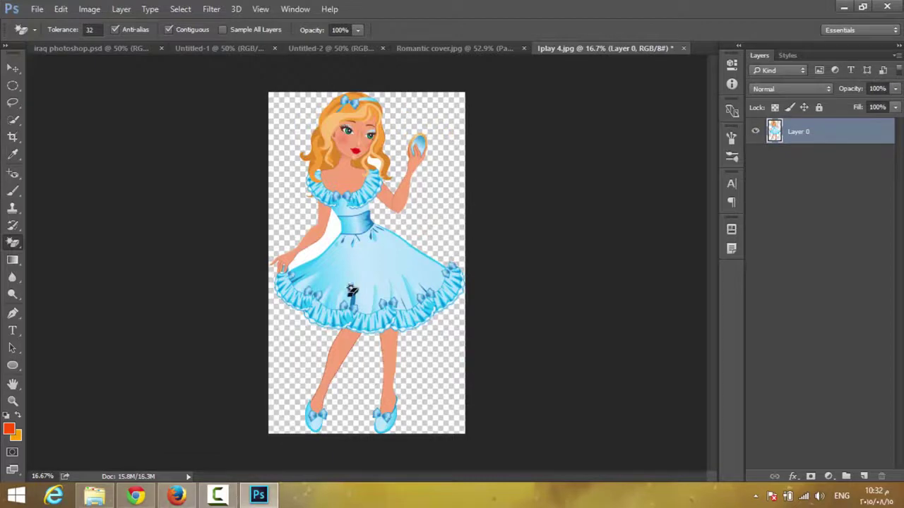
left_click(333, 228)
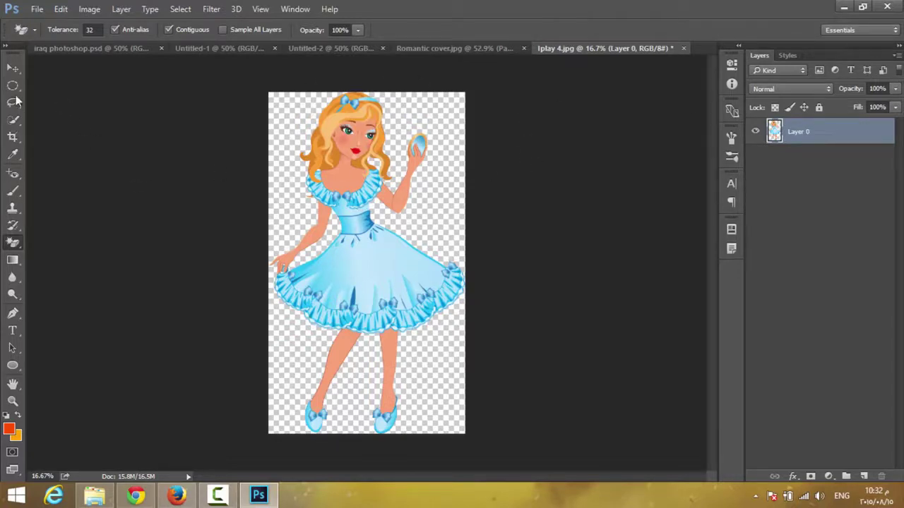
left_click(13, 68)
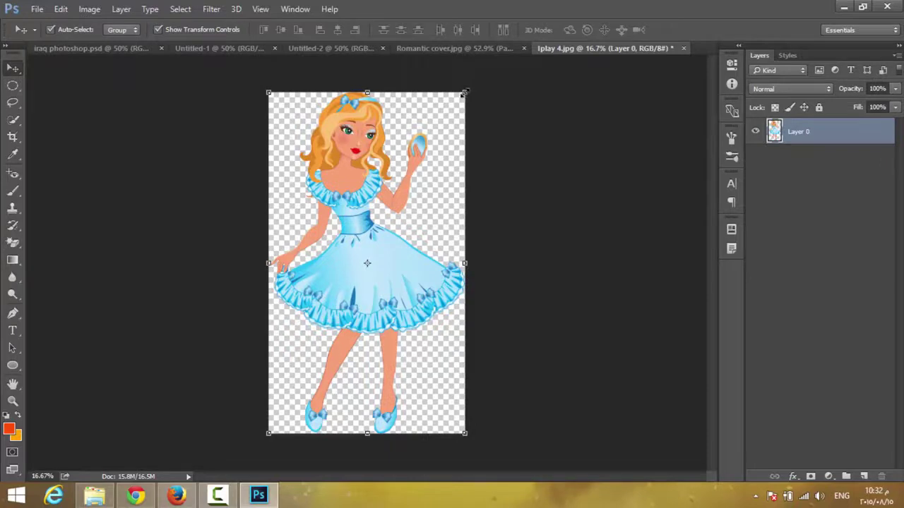
Scale the girl to about 47% and centre her on the canvas.
left_click_drag(464, 92, 360, 271)
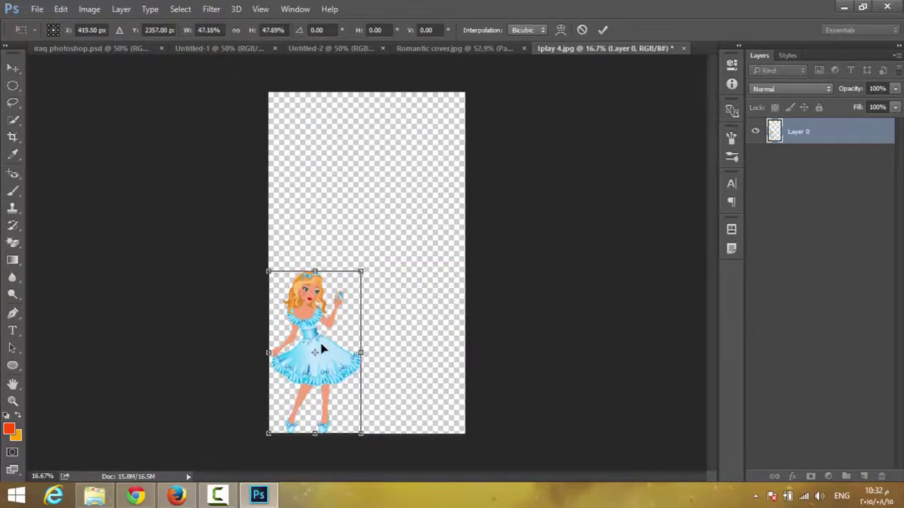
left_click_drag(321, 348, 377, 262)
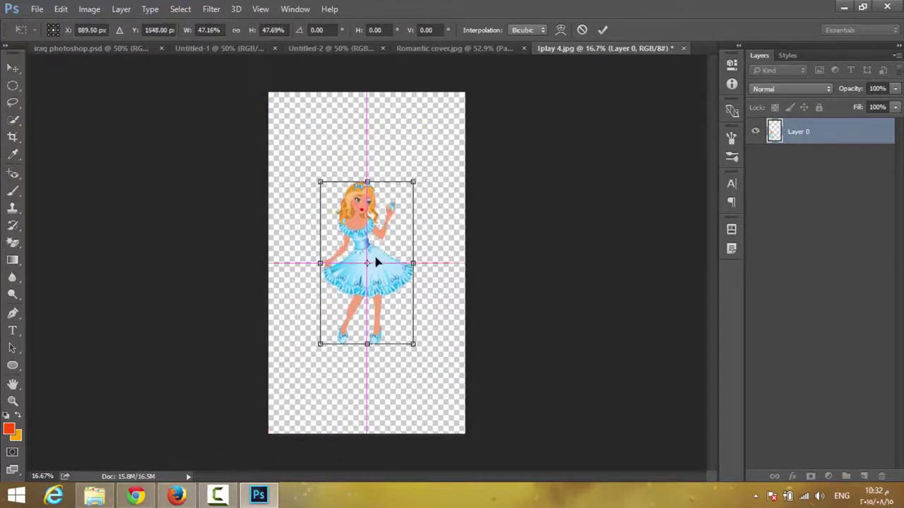
key("Return")
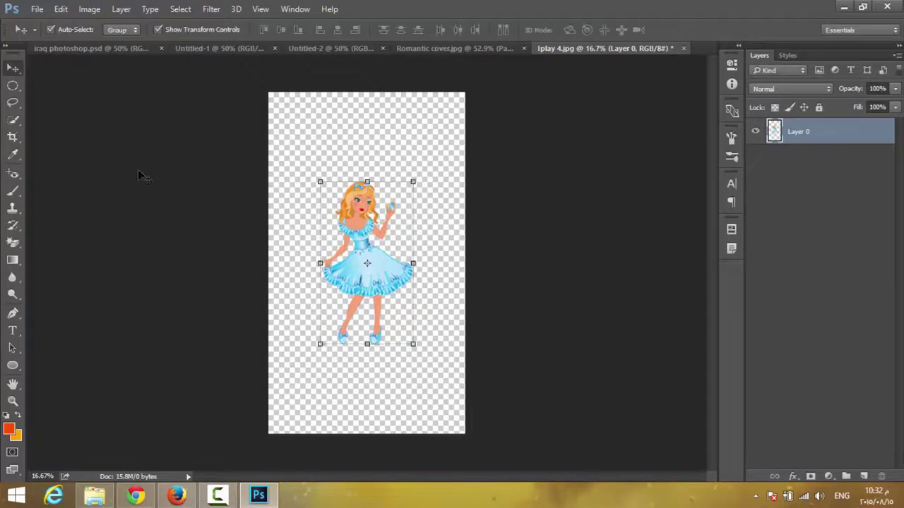
Crop the canvas tightly around the girl.
left_click(12, 137)
mouse_move(413, 162)
left_mouse_down()
mouse_move(262, 338)
mouse_move(316, 357)
left_mouse_up()
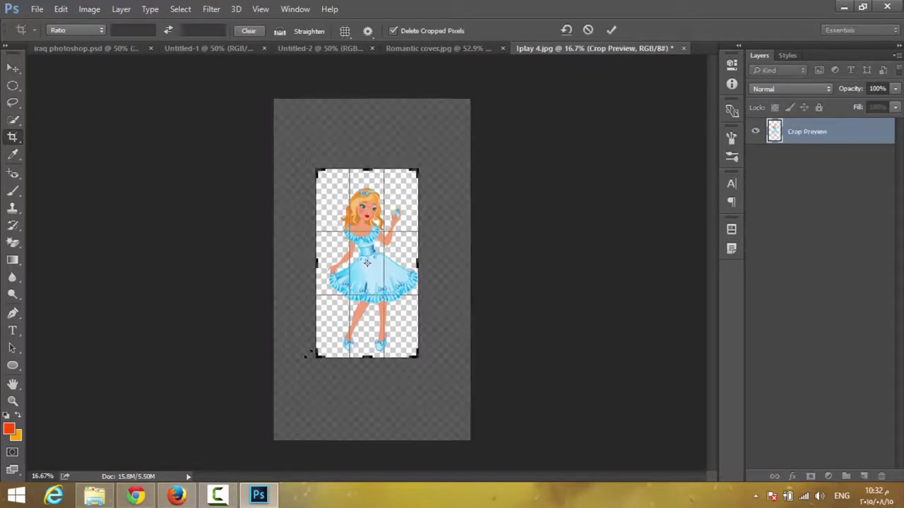
key("Return")
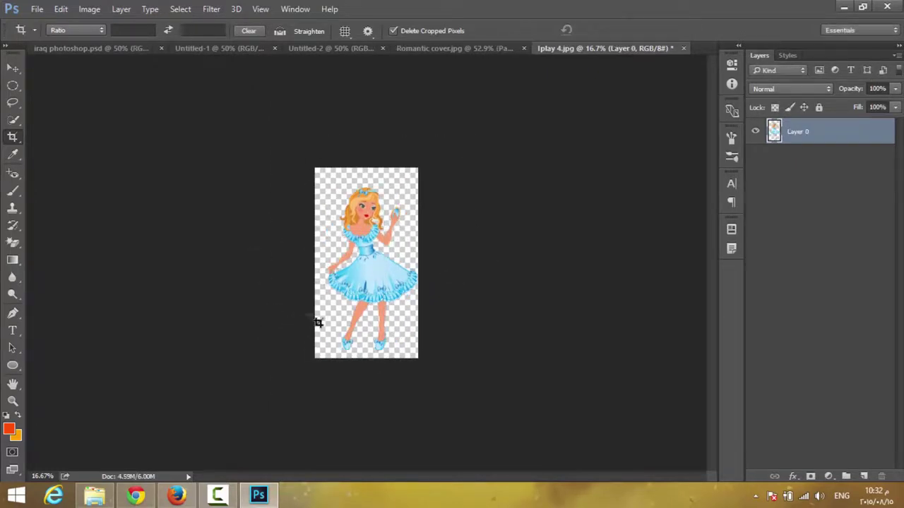
Define the cropped transparent girl as a pattern, keeping the name Iplay 4.jpg.
left_click(87, 10)
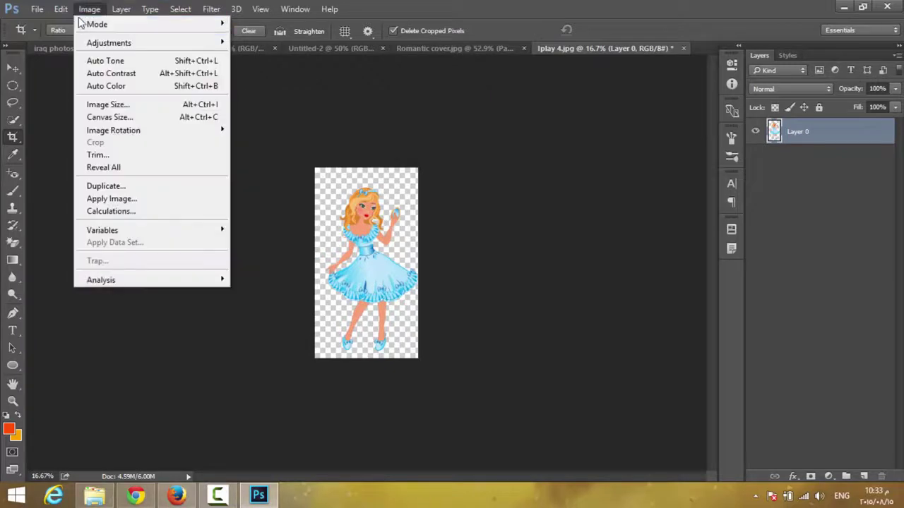
left_click(85, 13)
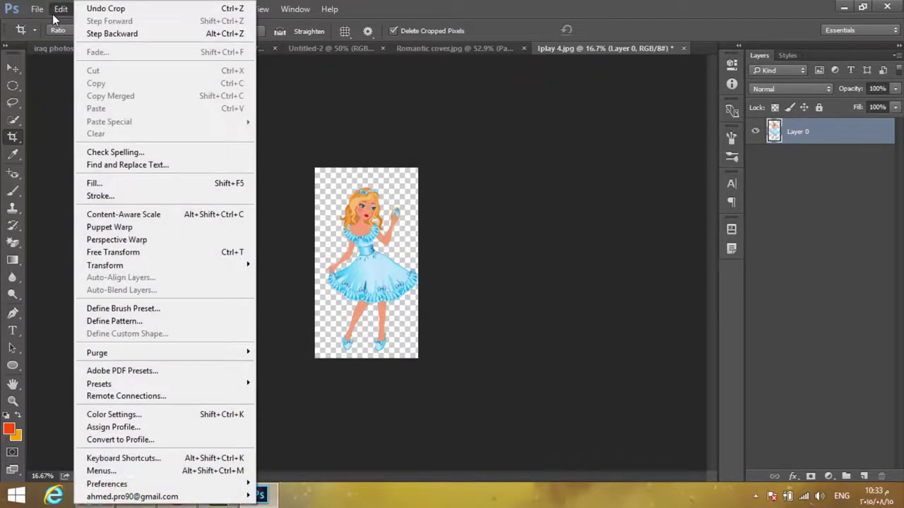
left_click(55, 13)
left_click(60, 13)
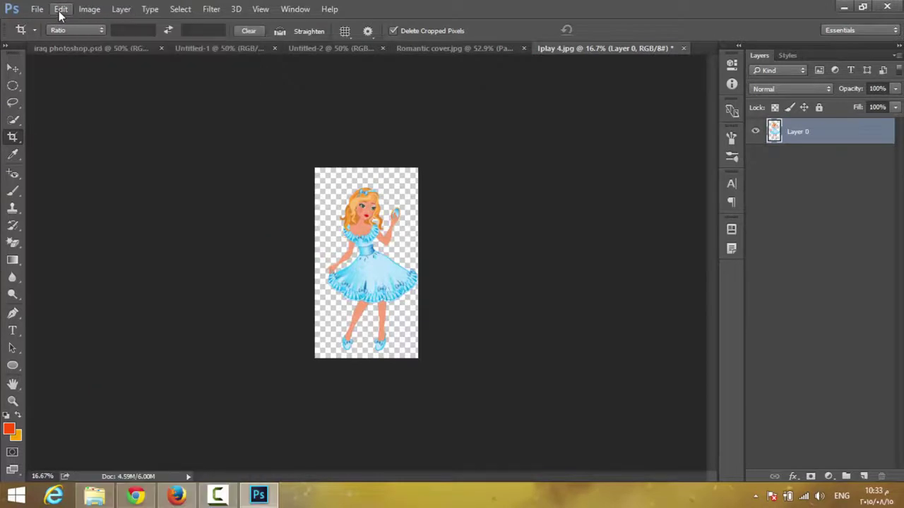
left_click(61, 10)
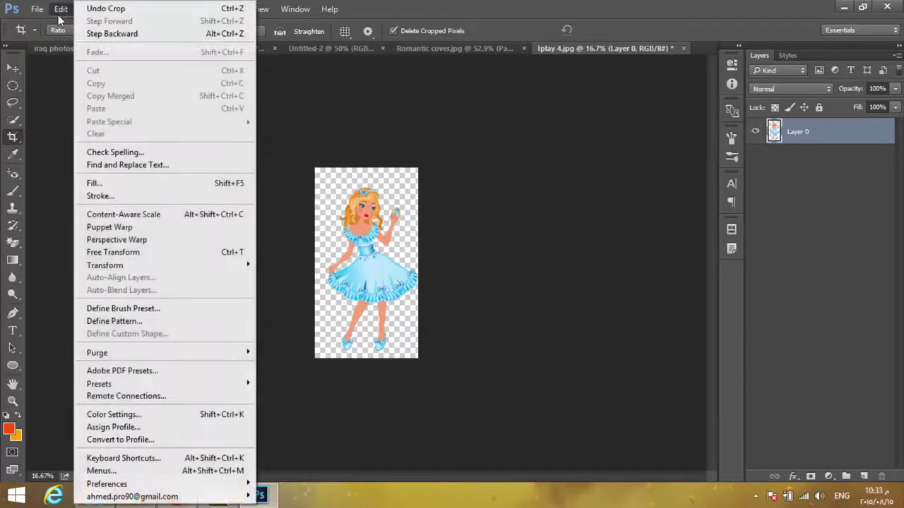
left_click(67, 9)
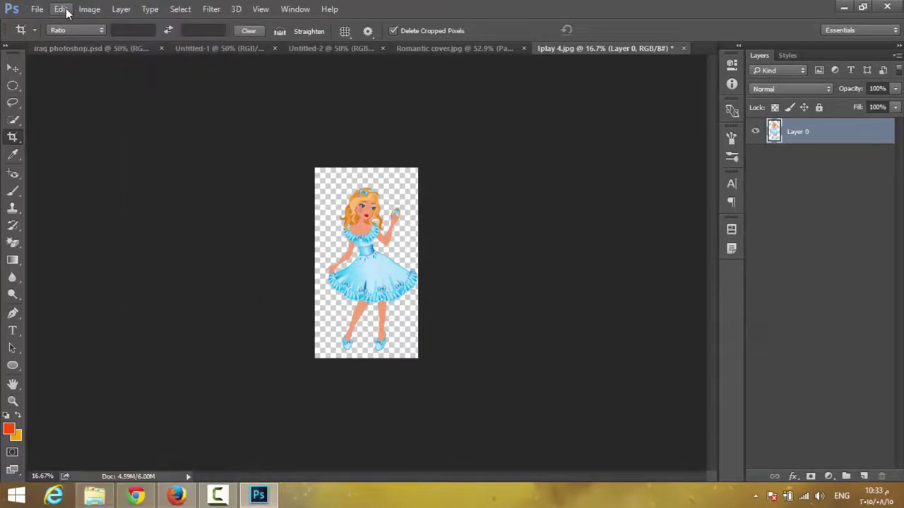
left_click(44, 10)
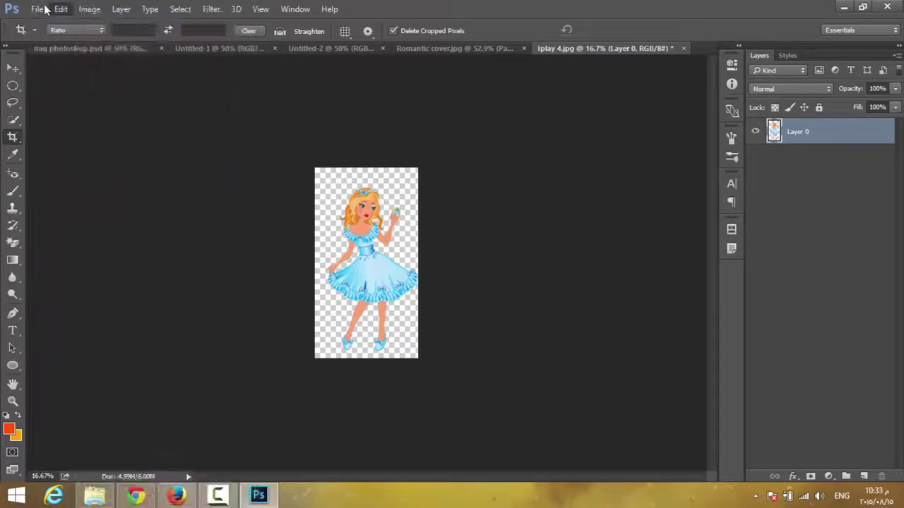
left_click(61, 10)
left_click(60, 10)
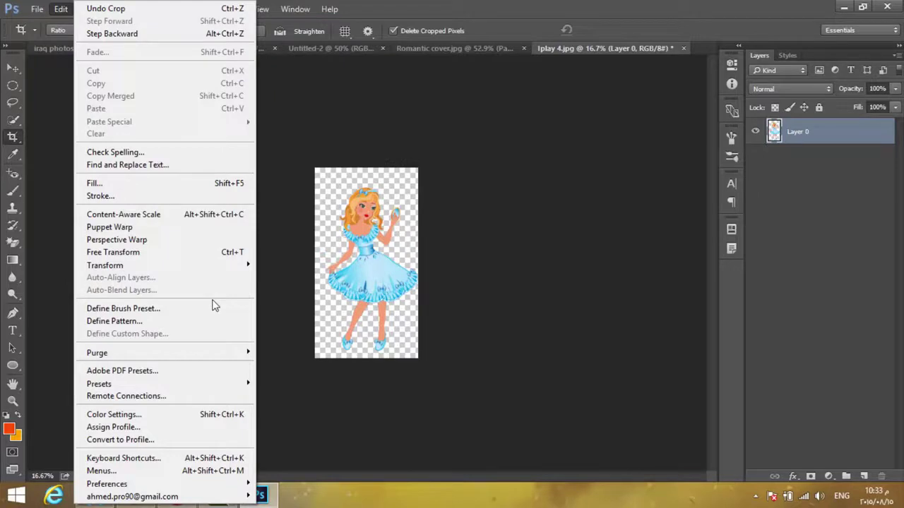
left_click(136, 323)
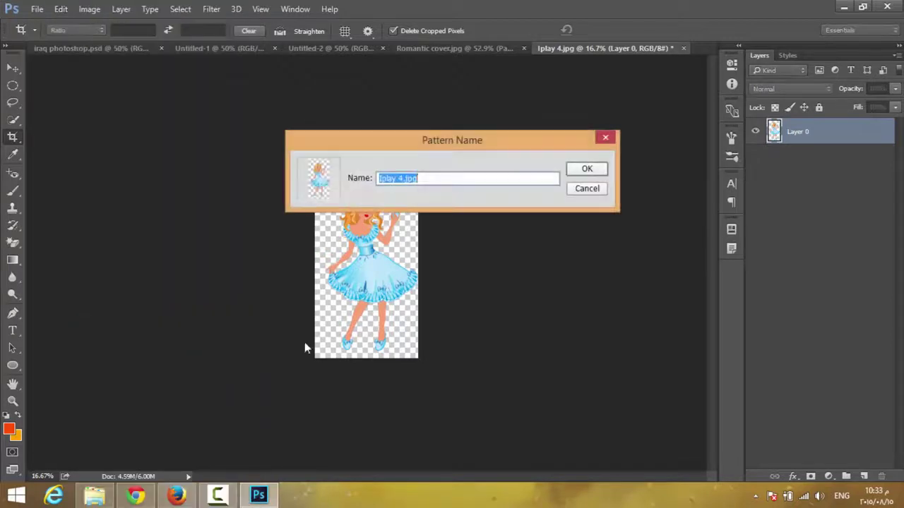
left_click(586, 170)
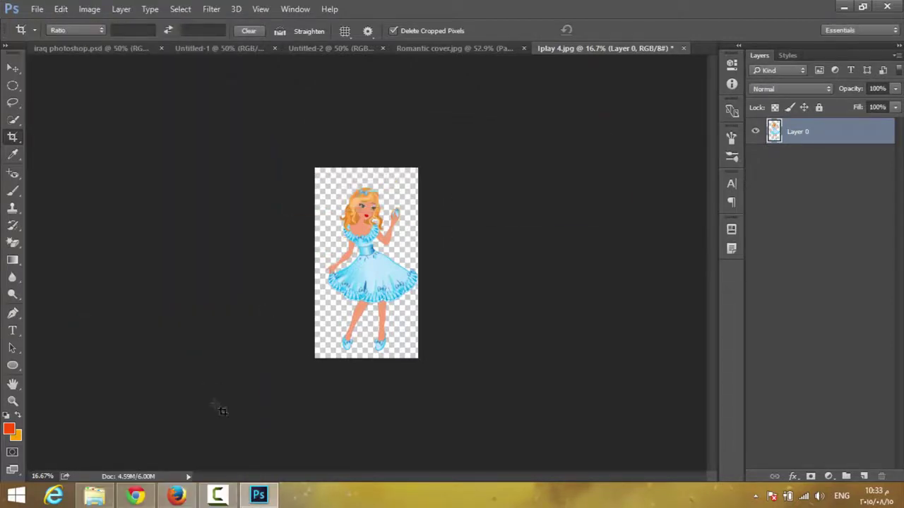
On Romantic cover.jpg, switch the Pattern Fill 1 layer to the cartoon girl pattern.
left_click(474, 48)
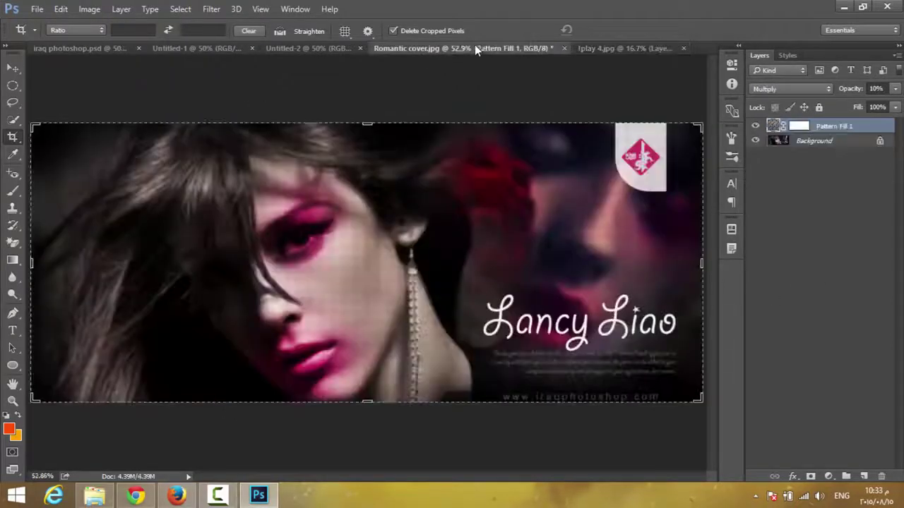
double_click(773, 127)
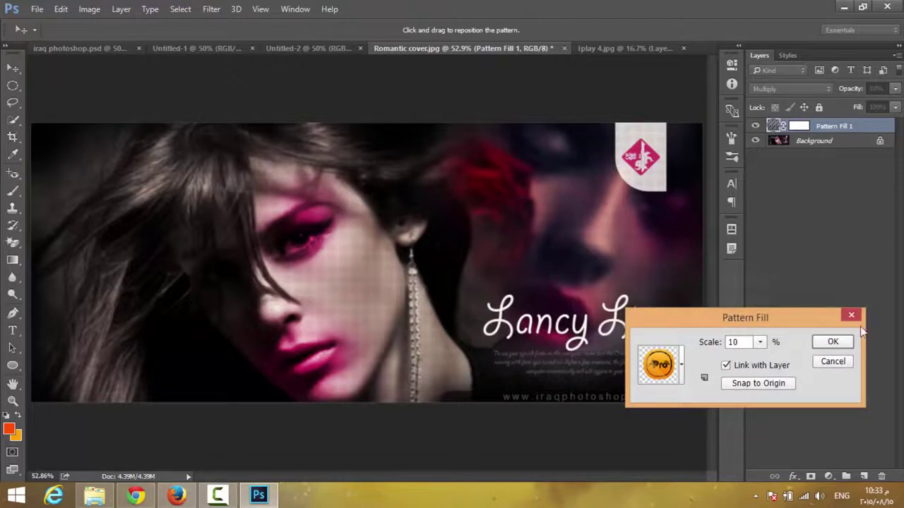
left_click(850, 315)
double_click(775, 130)
left_click(682, 367)
left_click(700, 305)
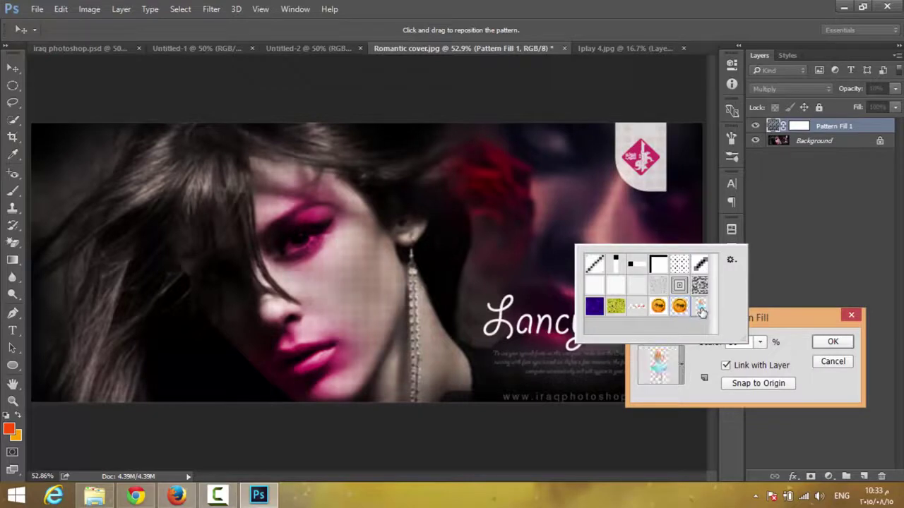
double_click(703, 310)
Enlarge the pattern scale and set the fill layer to 100% opacity, Normal mode.
left_click(759, 342)
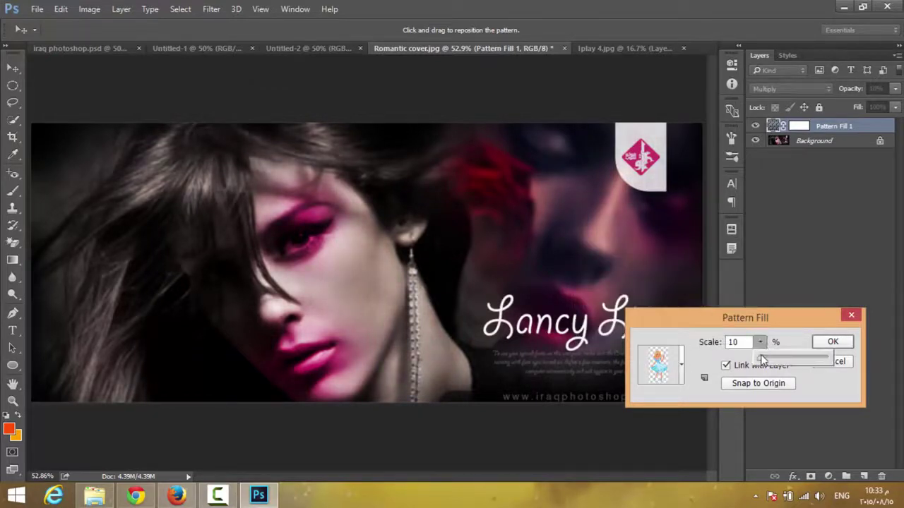
left_click_drag(763, 357, 795, 365)
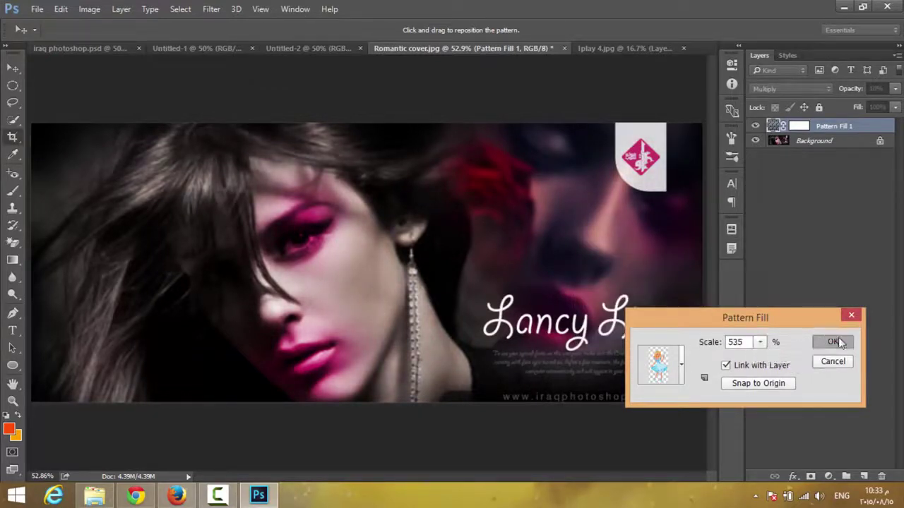
left_click(832, 342)
left_click_drag(893, 94, 901, 104)
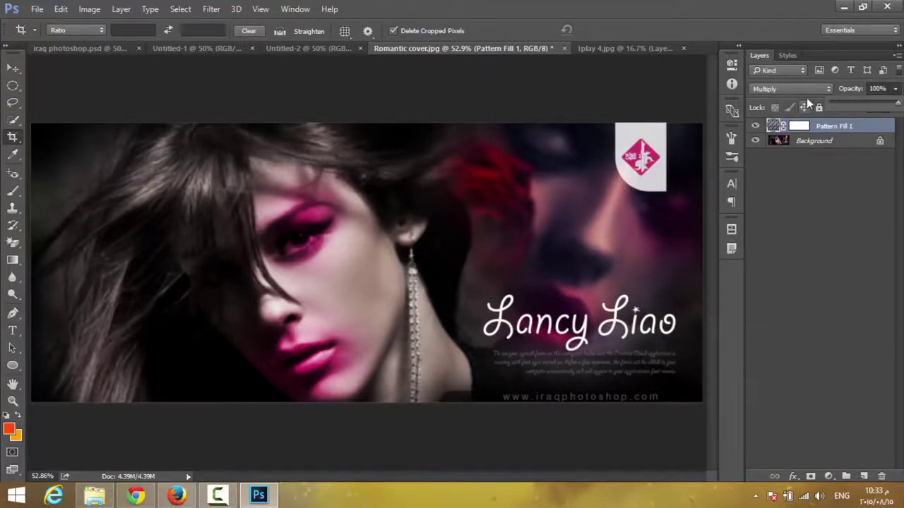
left_click(805, 89)
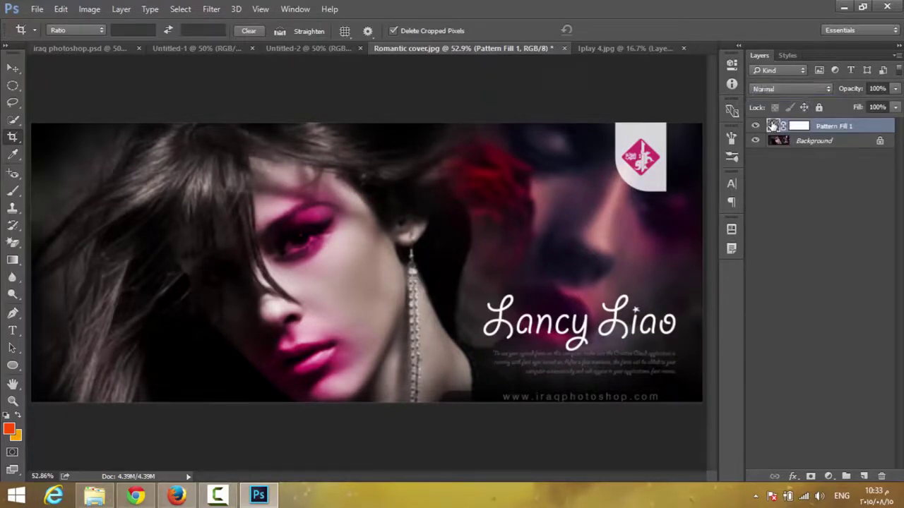
Try a 1000% pattern scale, then discard the change.
double_click(774, 125)
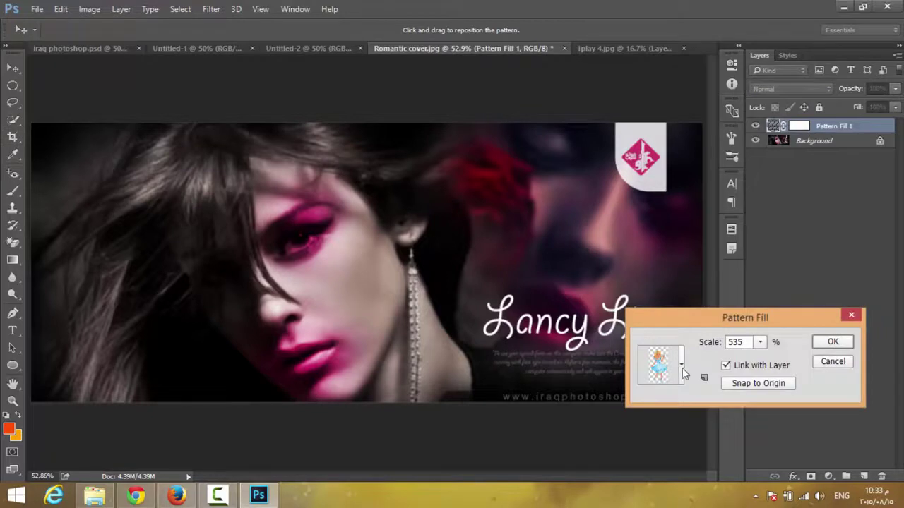
left_click(762, 346)
left_click_drag(763, 360, 855, 359)
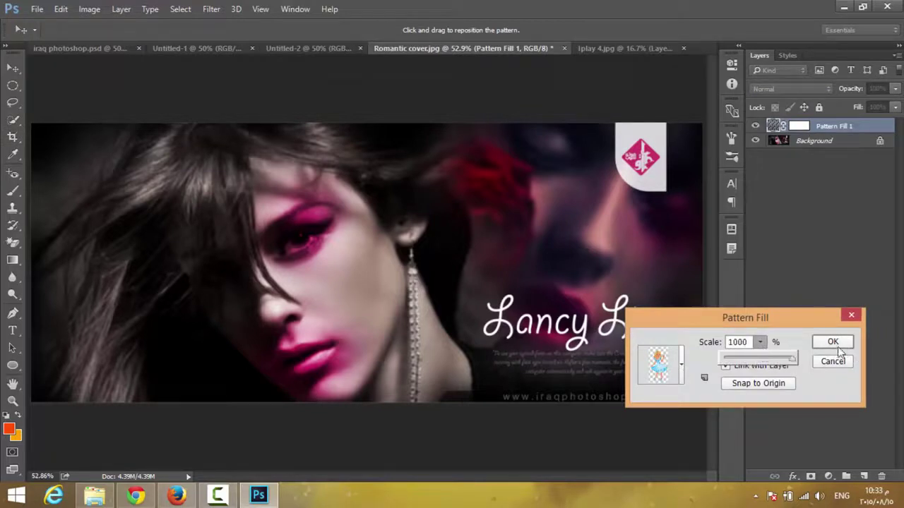
left_click(833, 361)
Delete the old Pattern Fill 1 layer and add a new Pattern fill layer.
key("Delete")
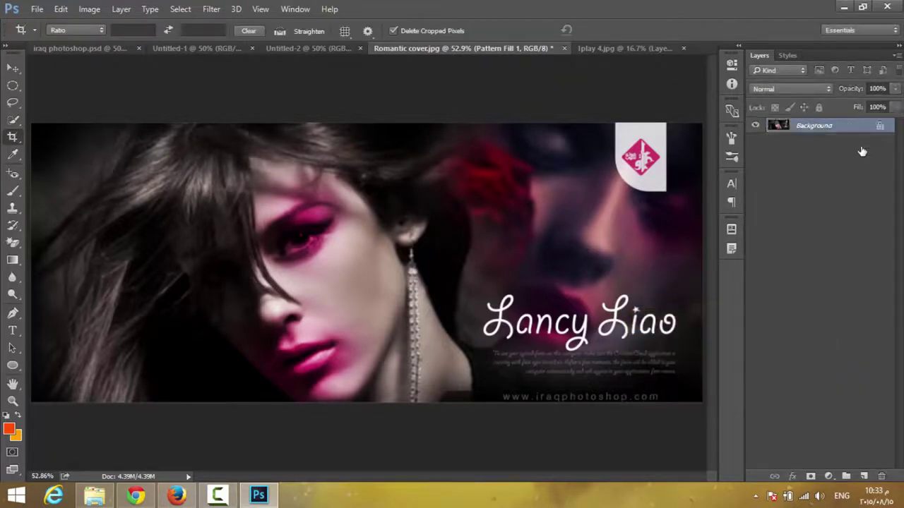
left_click(829, 478)
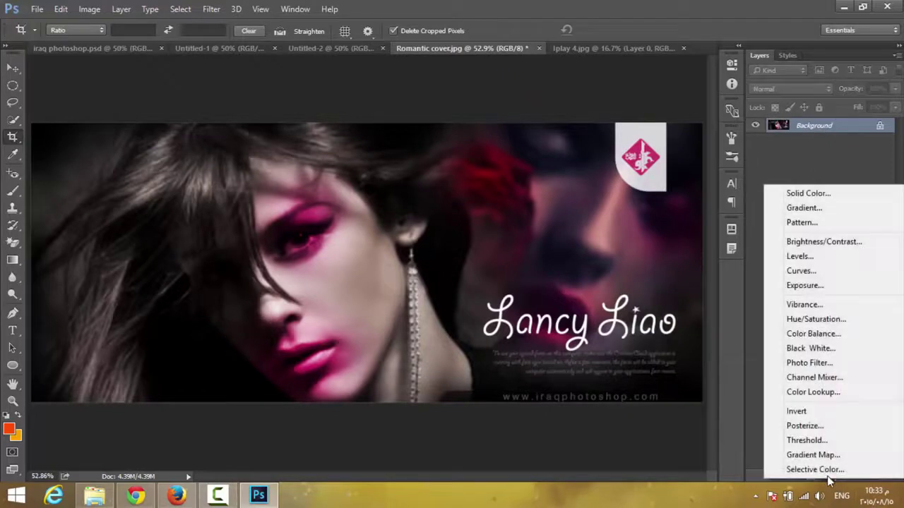
left_click(853, 225)
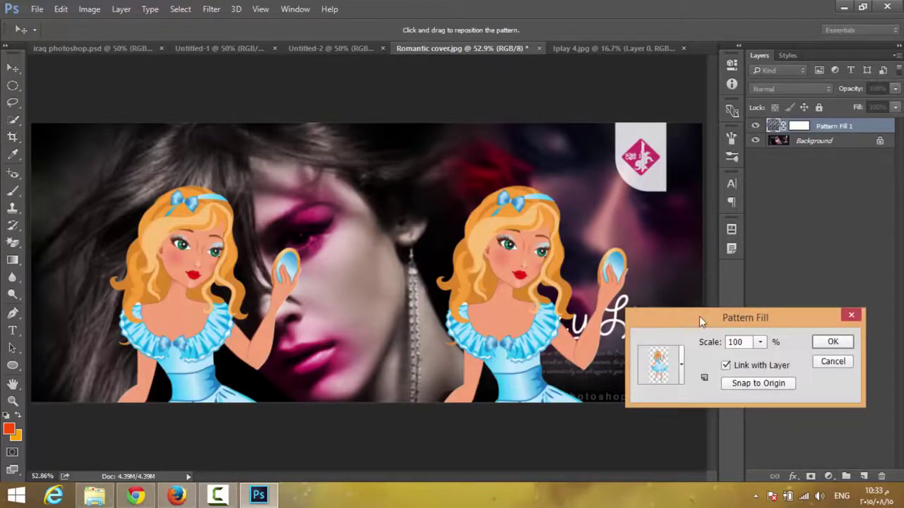
Set the cartoon girl pattern's Scale to 10%.
mouse_move(699, 316)
left_mouse_down()
mouse_move(750, 206)
mouse_move(748, 165)
left_mouse_up()
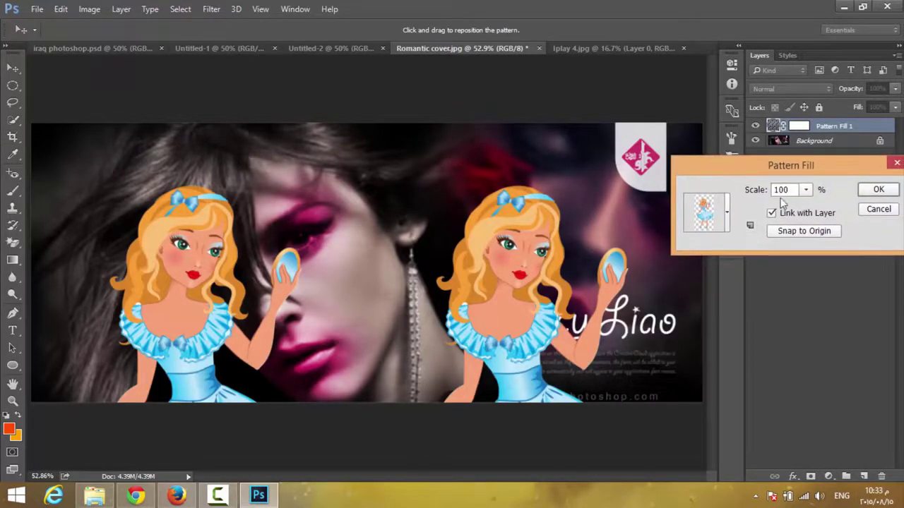
left_click(806, 189)
left_click_drag(807, 205, 782, 191)
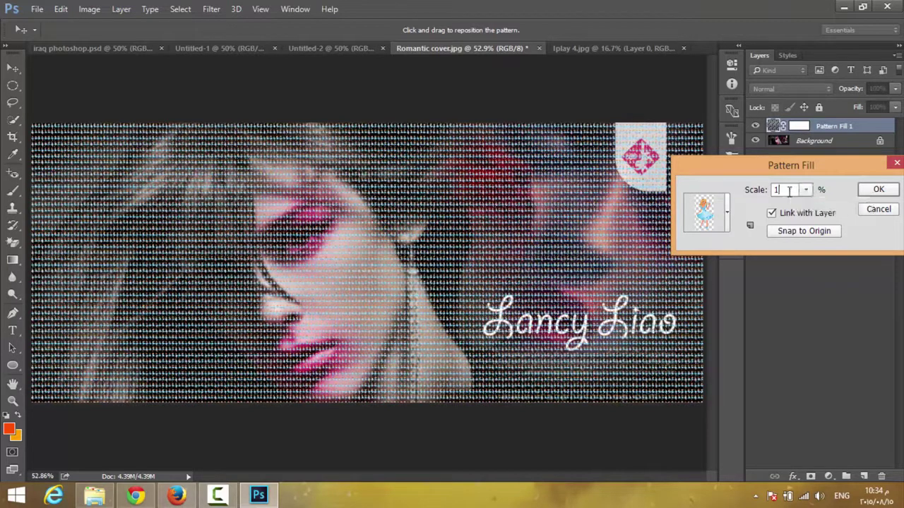
type("0")
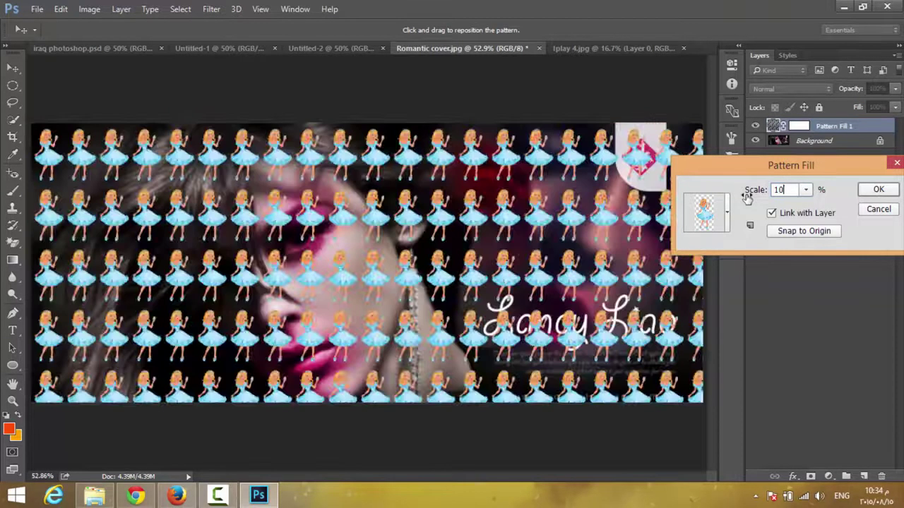
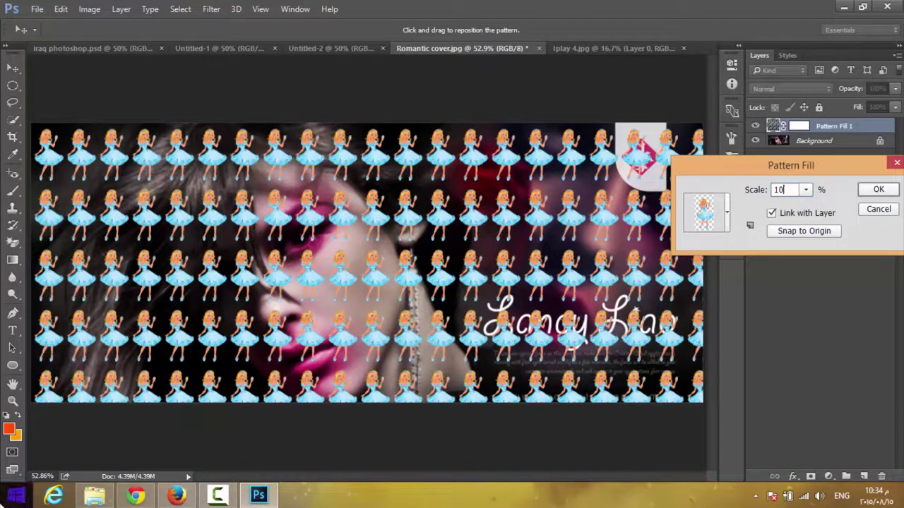
Try the pattern scale at 100, then cancel the trial Pattern Fill on Romantic cover.
left_click(805, 190)
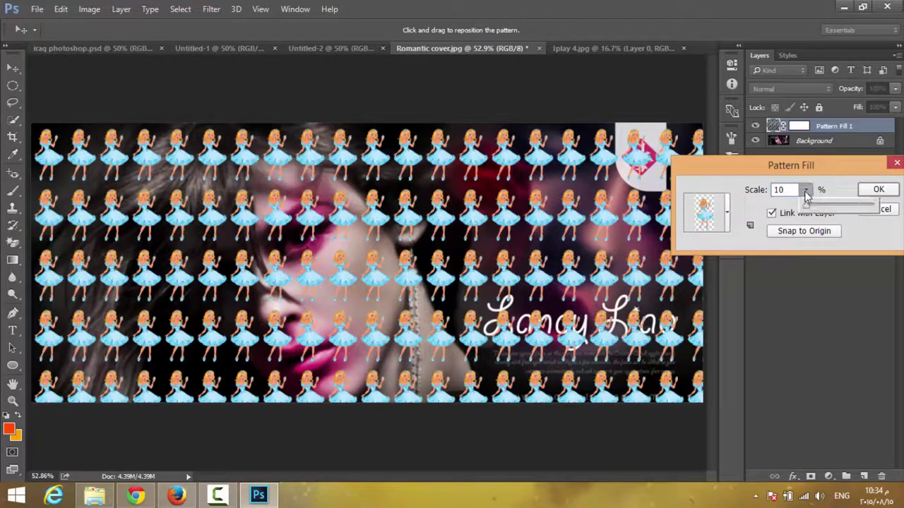
left_click_drag(804, 204, 873, 208)
left_click(887, 209)
key("c")
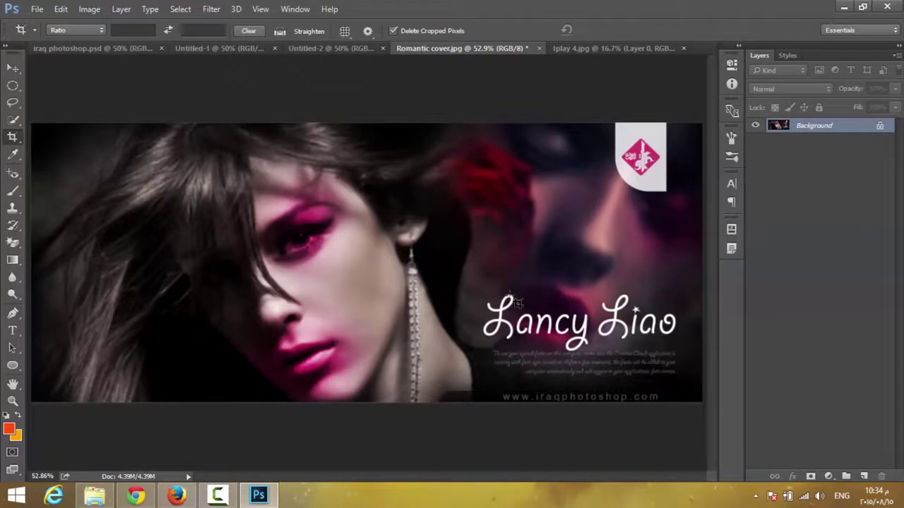
In Untitled-2, draw an 826 × 350 px rectangle near the canvas centre.
left_click(331, 49)
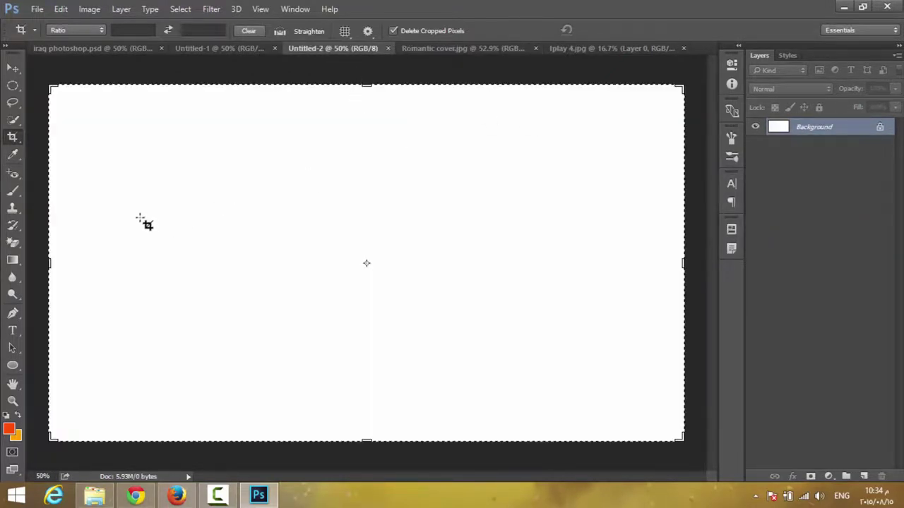
left_click(13, 68)
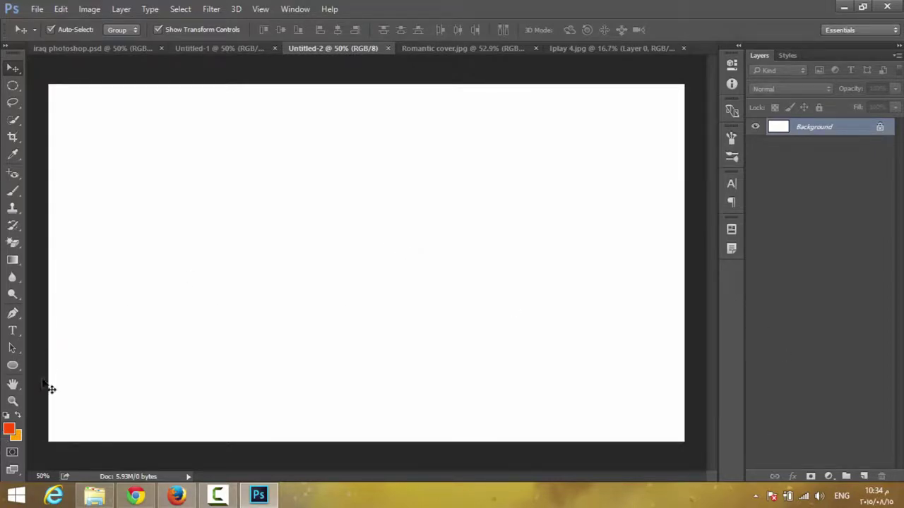
left_click(12, 365)
right_click(13, 365)
left_click(60, 363)
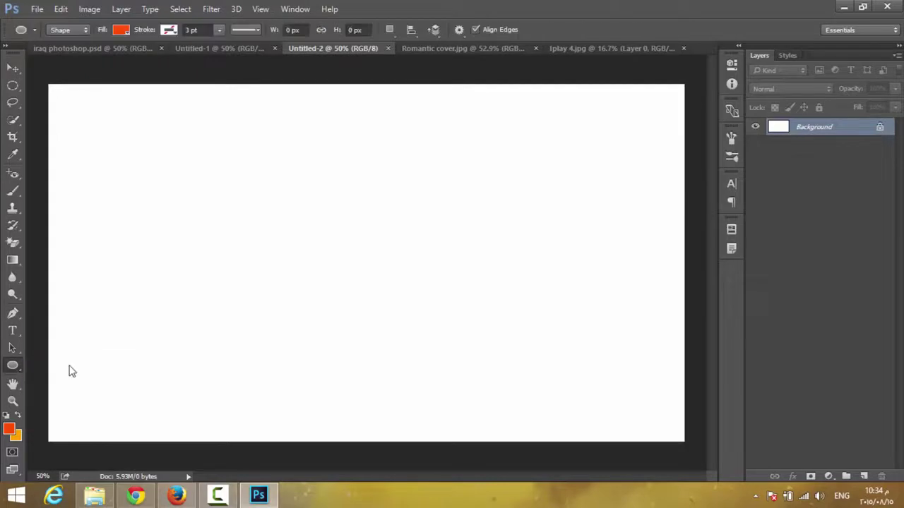
left_click_drag(532, 219, 259, 335)
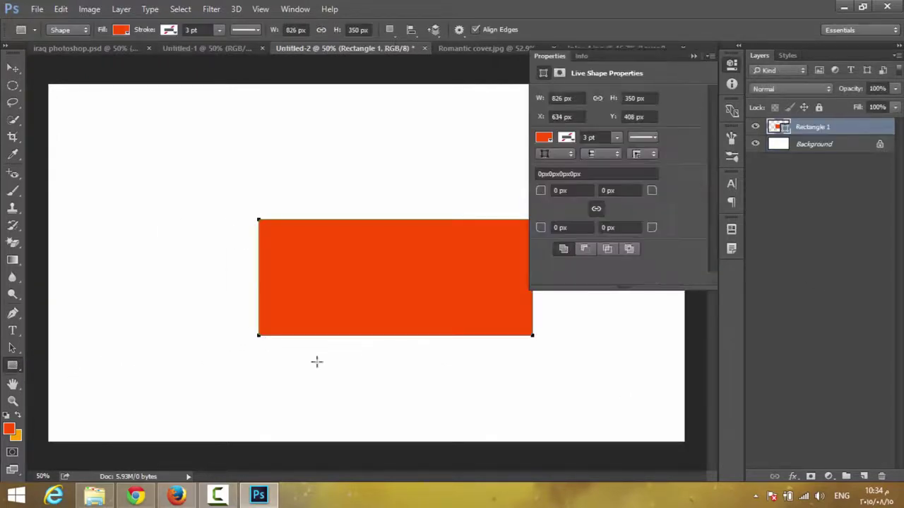
Change Rectangle 1's fill from orange to dark grey.
left_click(543, 137)
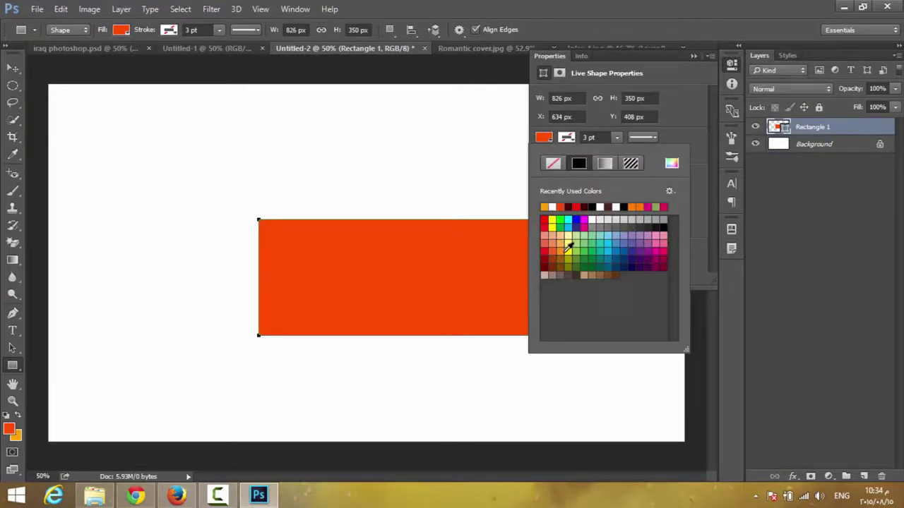
left_click(638, 223)
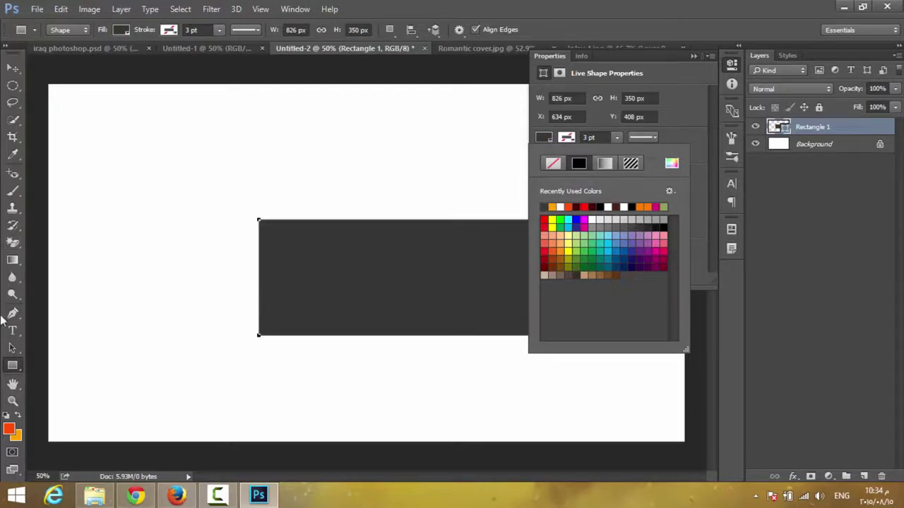
left_click(13, 366)
left_click(66, 364)
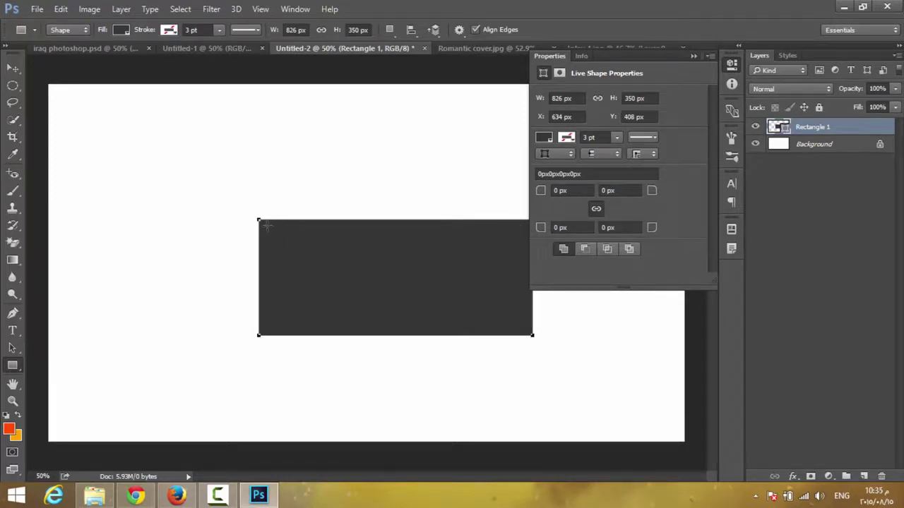
Draw a mid-grey square in the left part of the dark rectangle.
left_click_drag(263, 223, 376, 326)
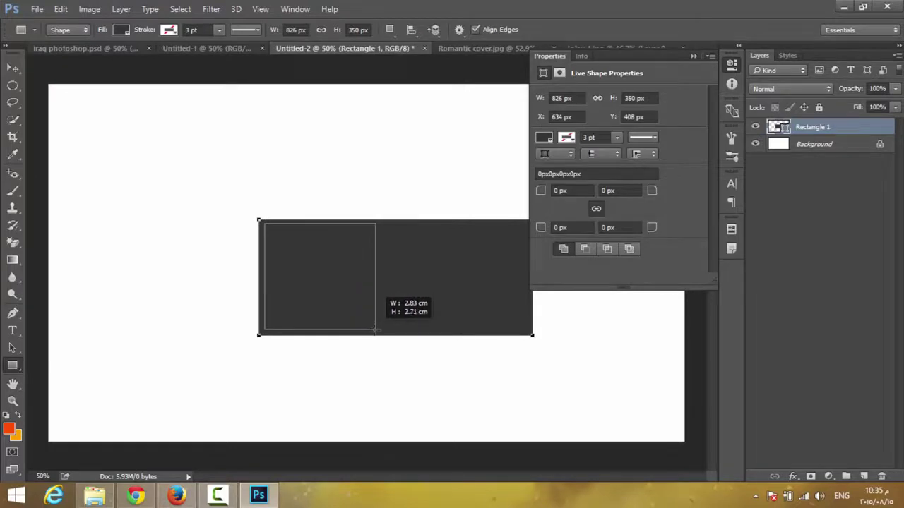
left_click_drag(376, 326, 375, 329)
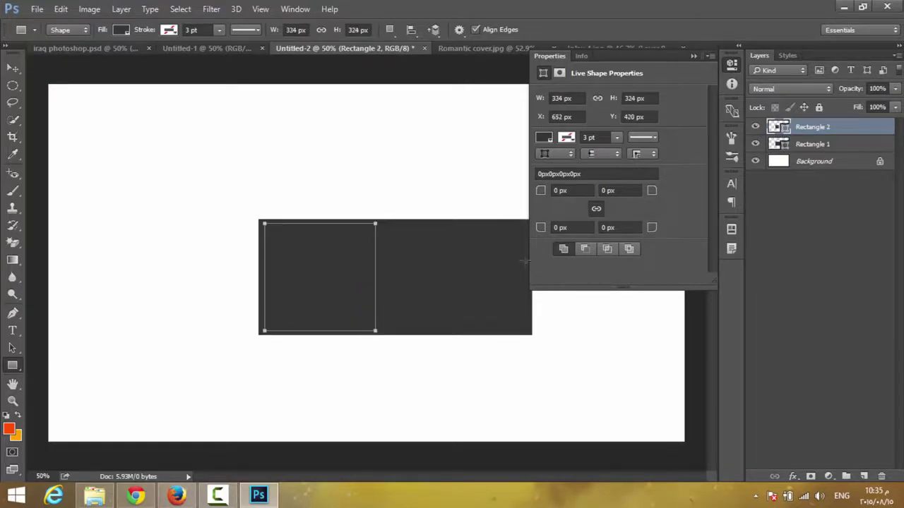
left_click(543, 138)
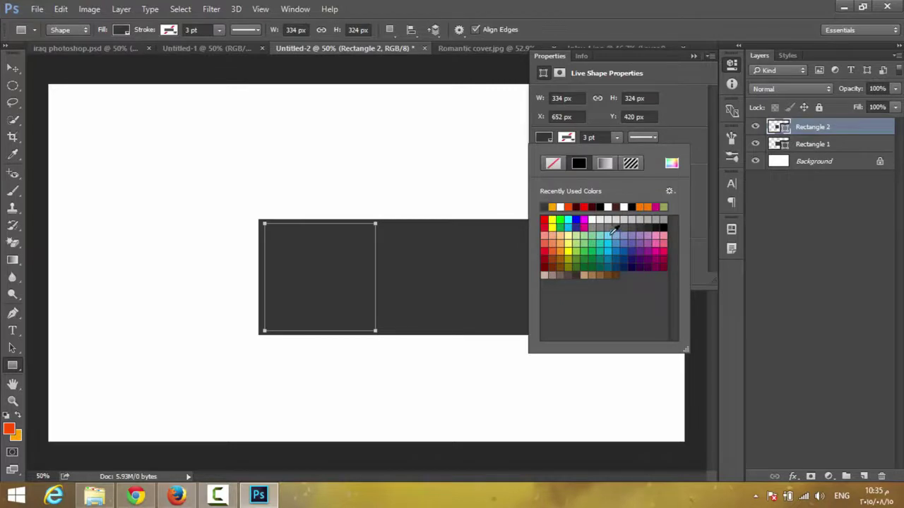
left_click(609, 222)
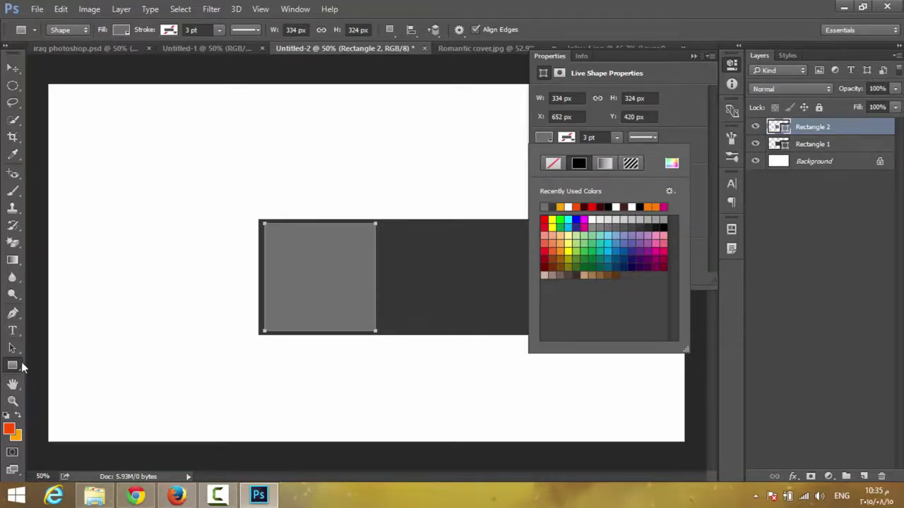
left_click(383, 223)
Draw a second square beside it, filled near-black.
left_click_drag(383, 223, 486, 330)
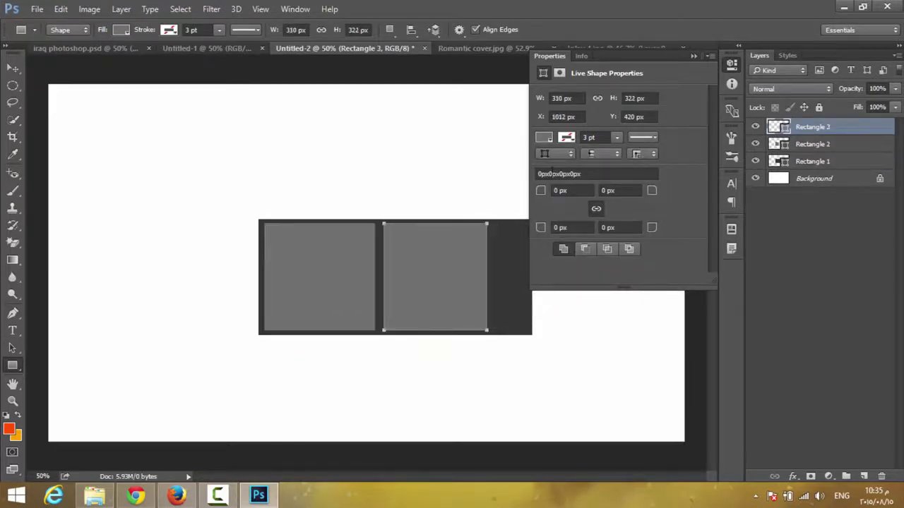
left_click(543, 138)
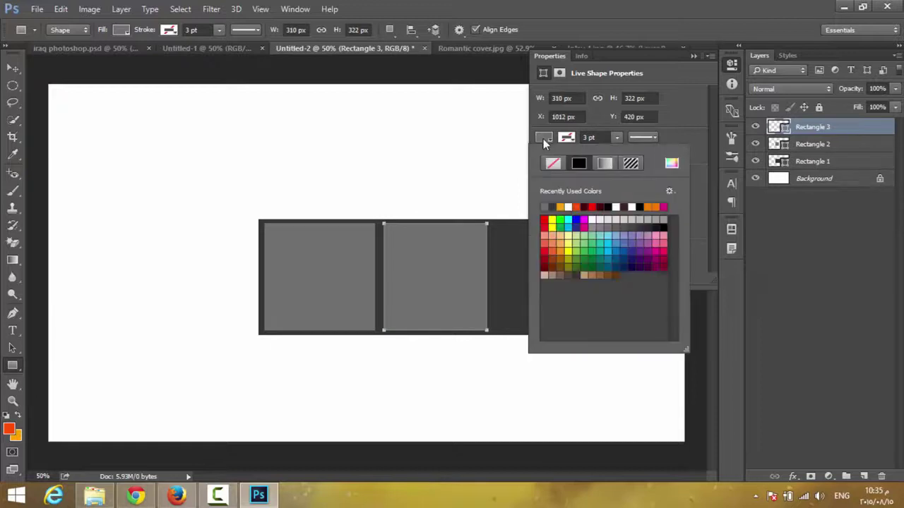
left_click(603, 223)
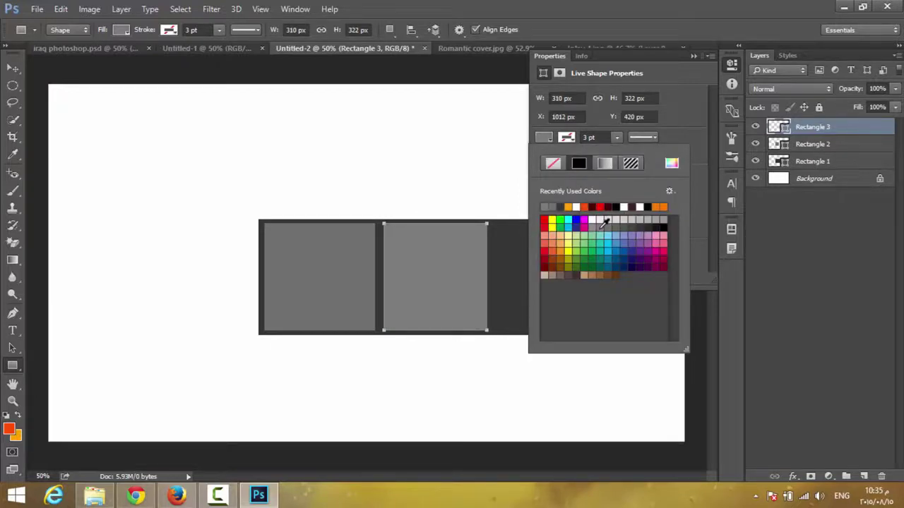
left_click(644, 226)
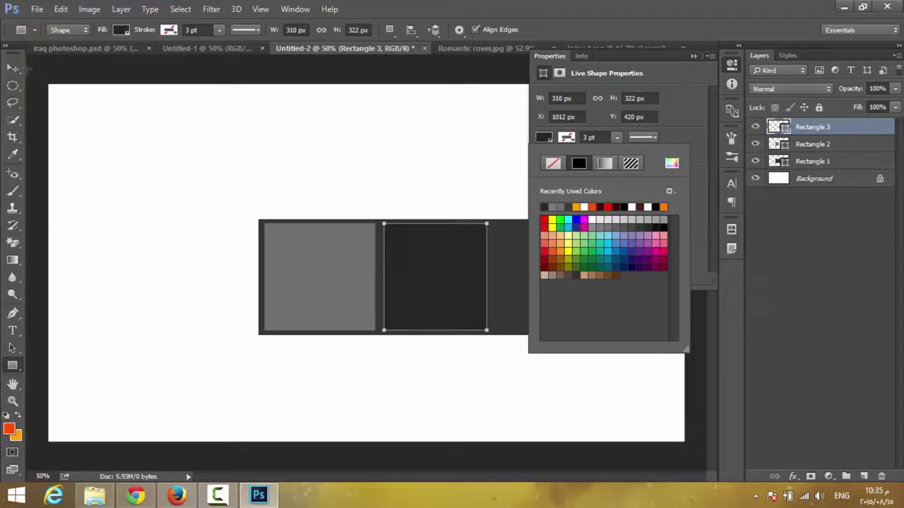
left_click(13, 67)
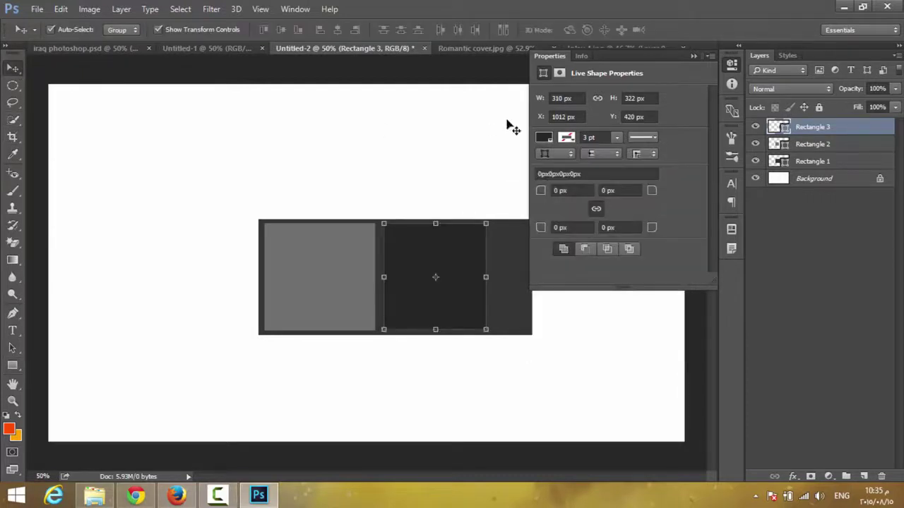
Narrow Rectangle 1 to about 86% width and raise its top, tightly framing both squares.
left_click(695, 58)
left_click(508, 293)
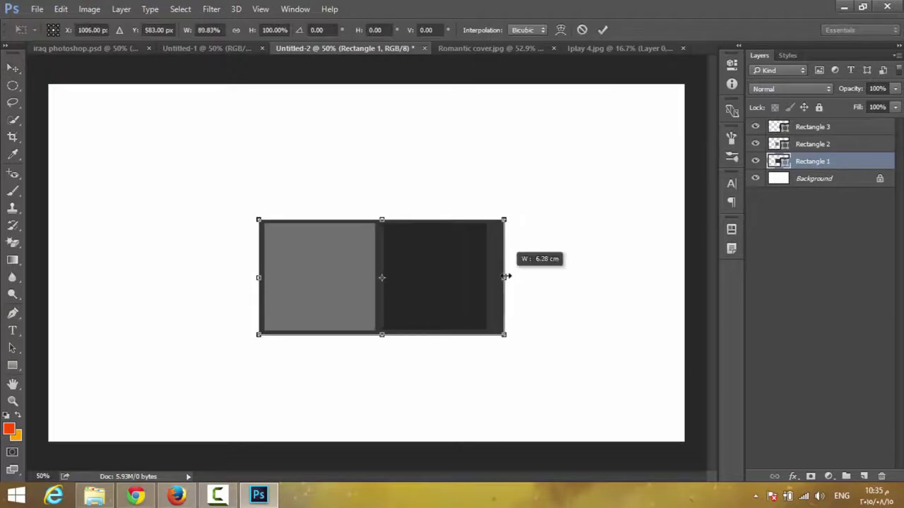
left_click_drag(538, 277, 506, 278)
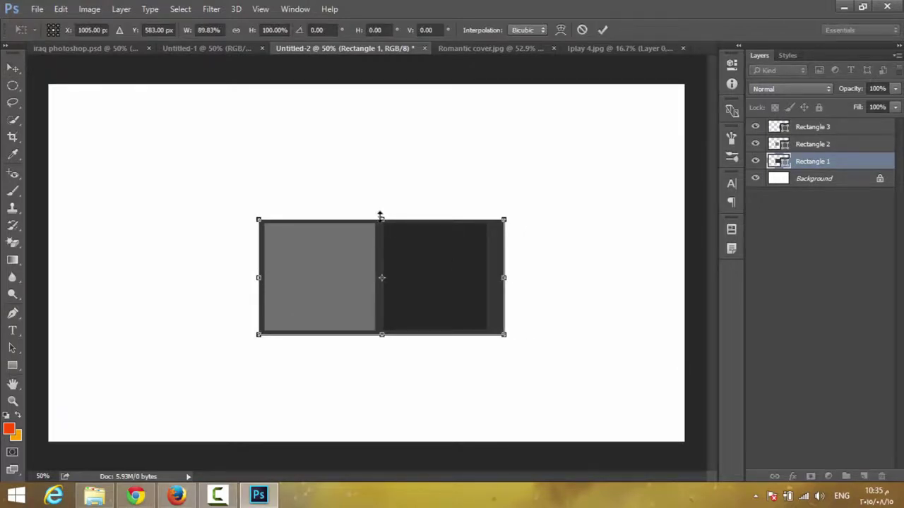
left_click_drag(380, 216, 381, 214)
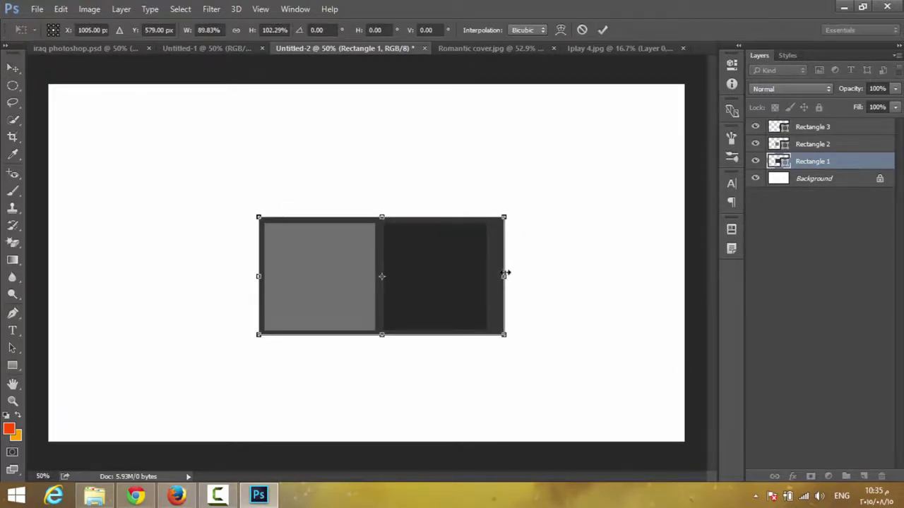
left_click_drag(506, 273, 500, 275)
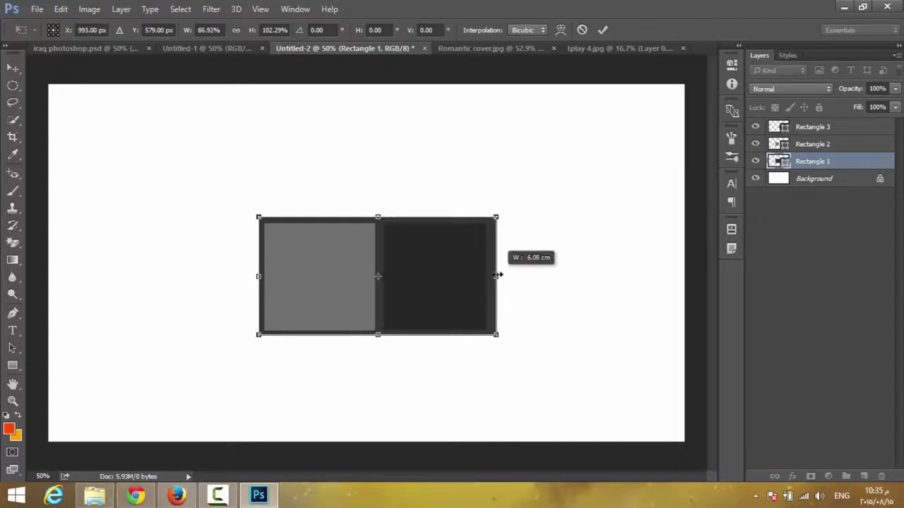
left_click_drag(499, 276, 493, 276)
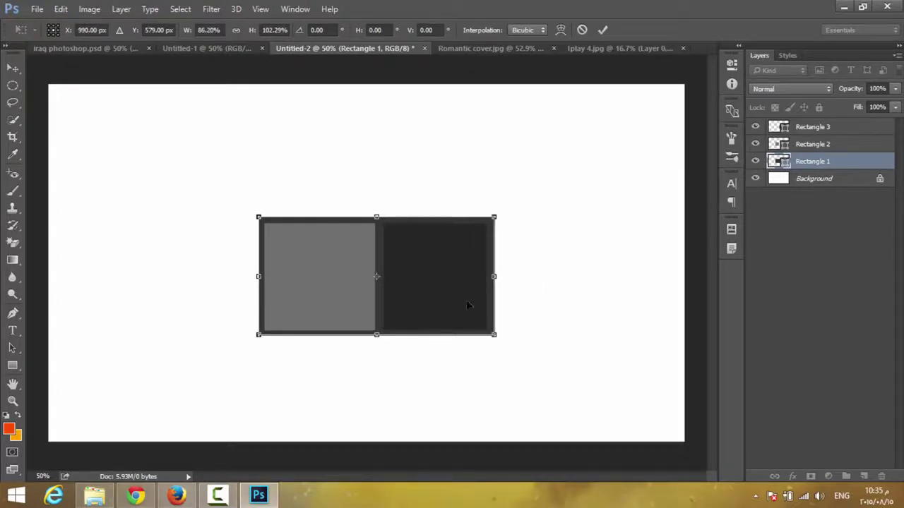
key("Return")
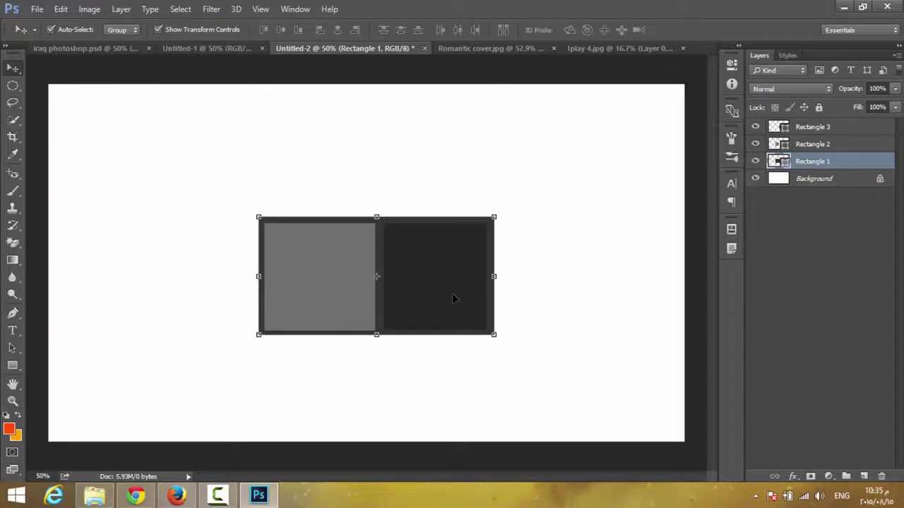
Hide the white Background layer and set a crop frame tightly around the dark bar and squares.
left_click(754, 178)
left_click(12, 137)
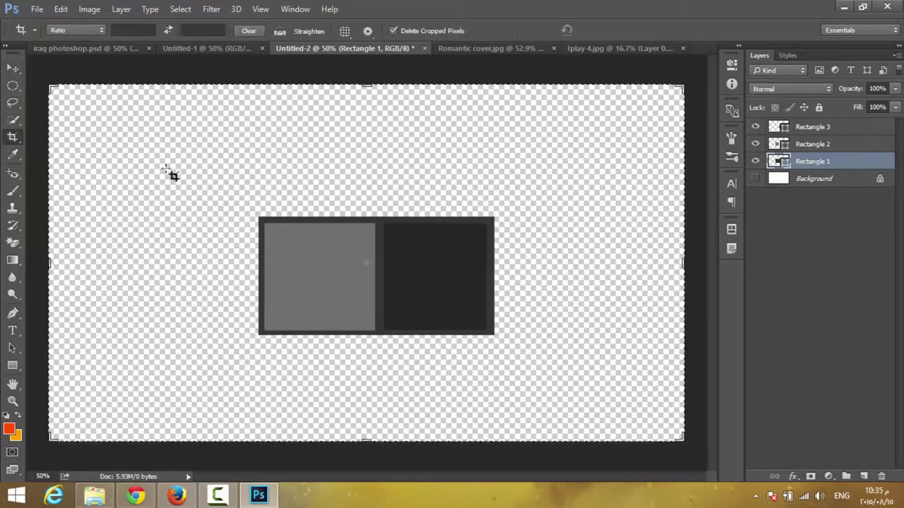
left_click_drag(688, 88, 596, 148)
left_click_drag(149, 386, 239, 334)
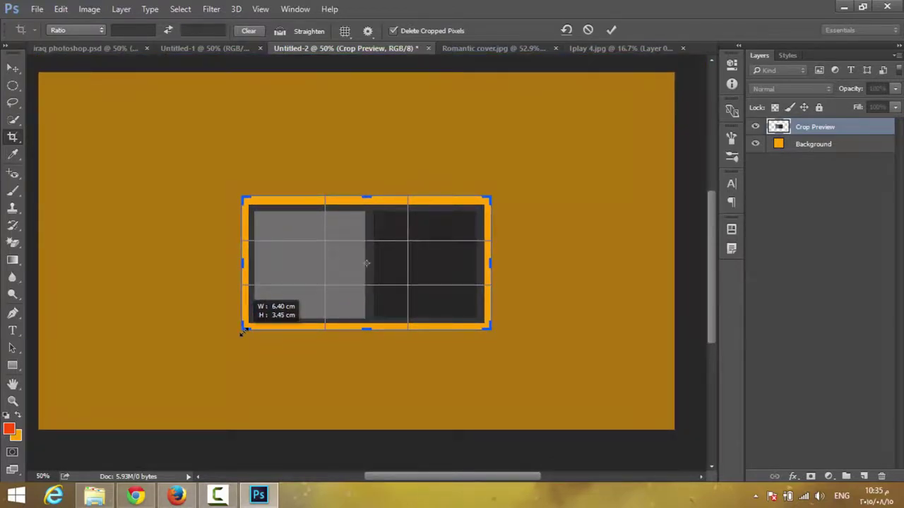
left_click_drag(240, 333, 245, 326)
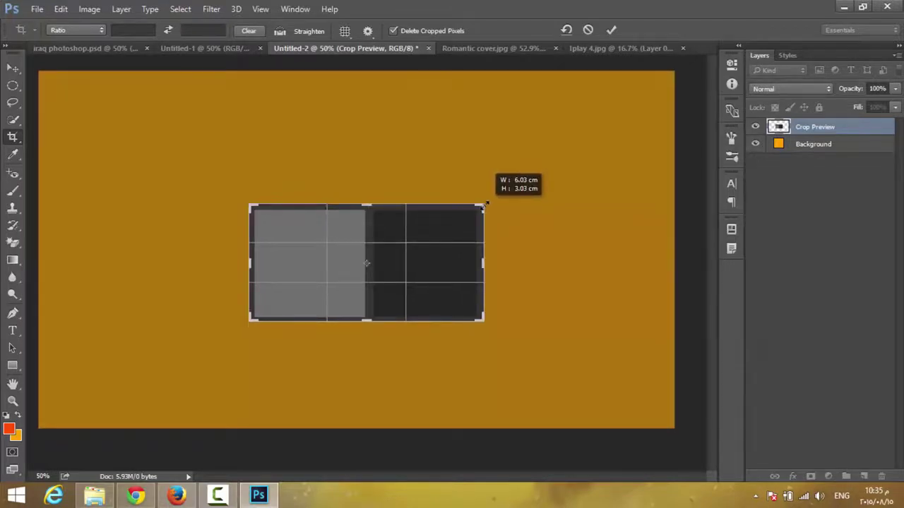
left_click_drag(494, 203, 487, 206)
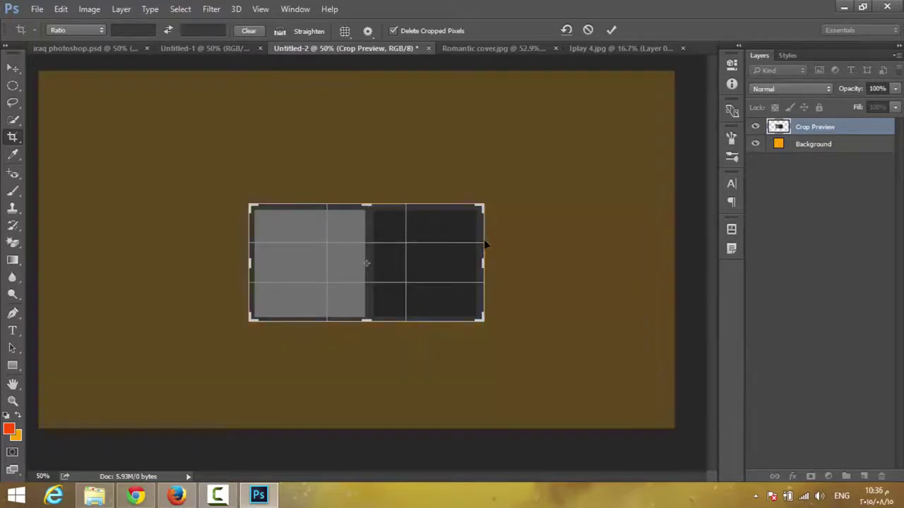
Apply the crop and define the two-square bar as a new pattern named p1.
key("Return")
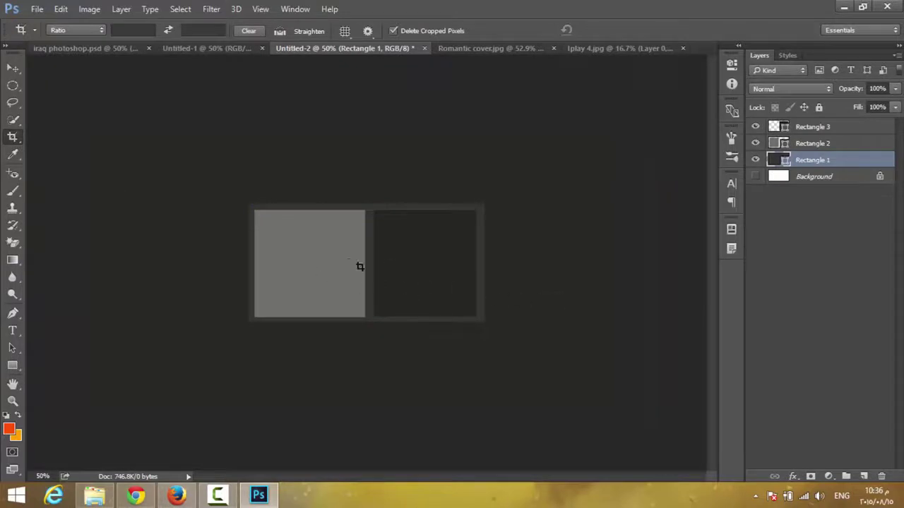
left_click(90, 9)
mouse_move(60, 10)
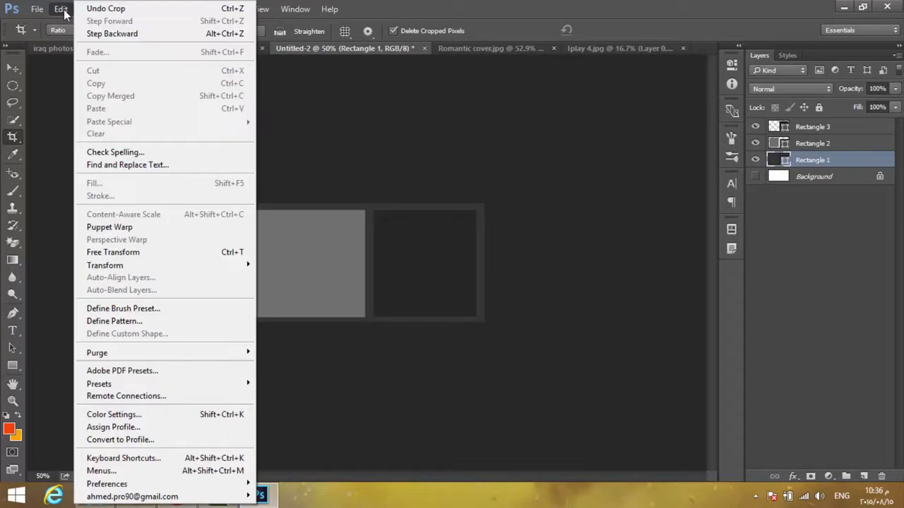
left_click(140, 320)
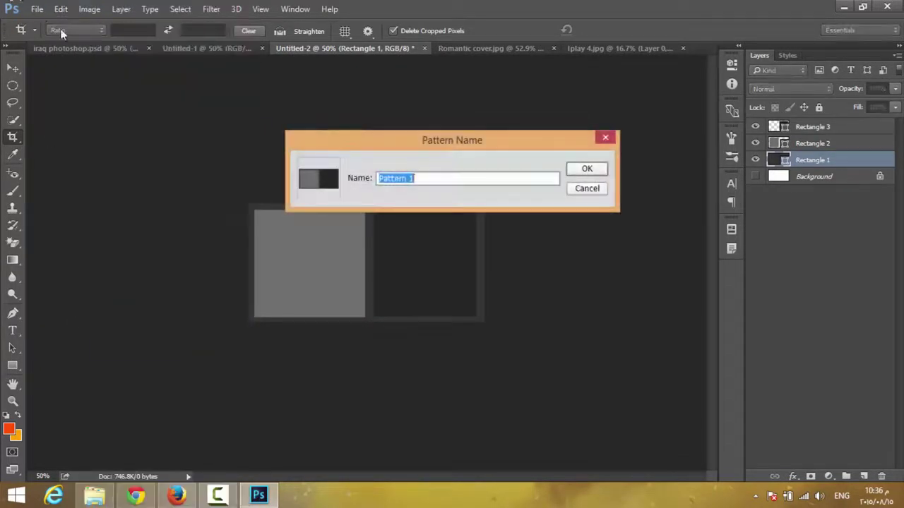
left_click(432, 180)
key("ctrl+a")
type("p")
left_click(590, 170)
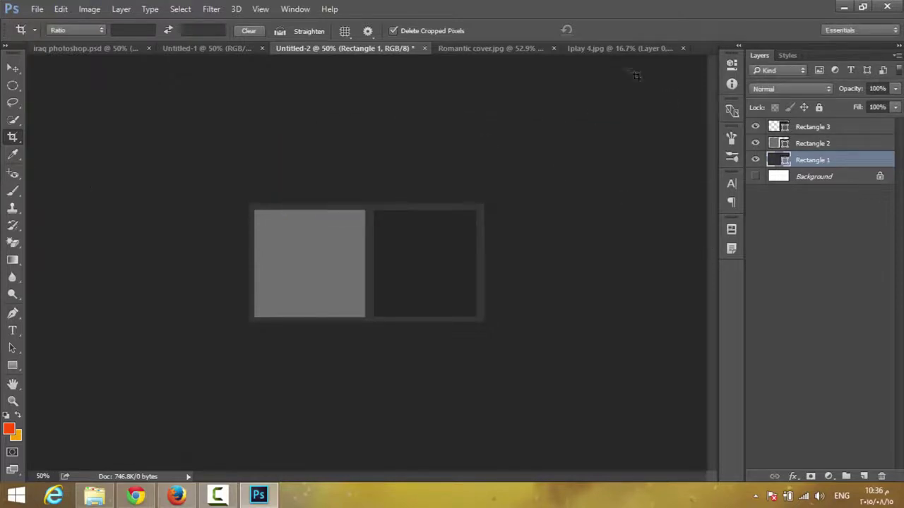
Close Iplay 4.jpg and Romantic cover.jpg without saving changes.
left_click(618, 49)
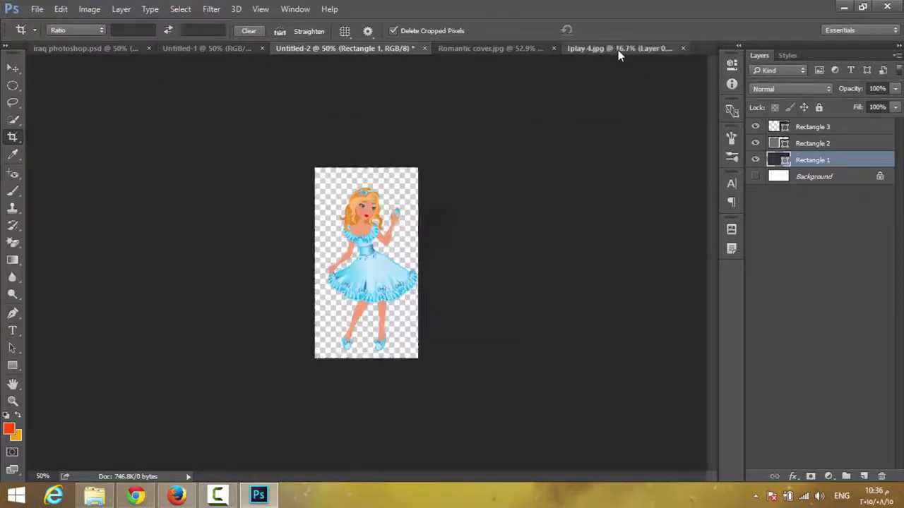
left_click(683, 49)
left_click(436, 188)
left_click(574, 52)
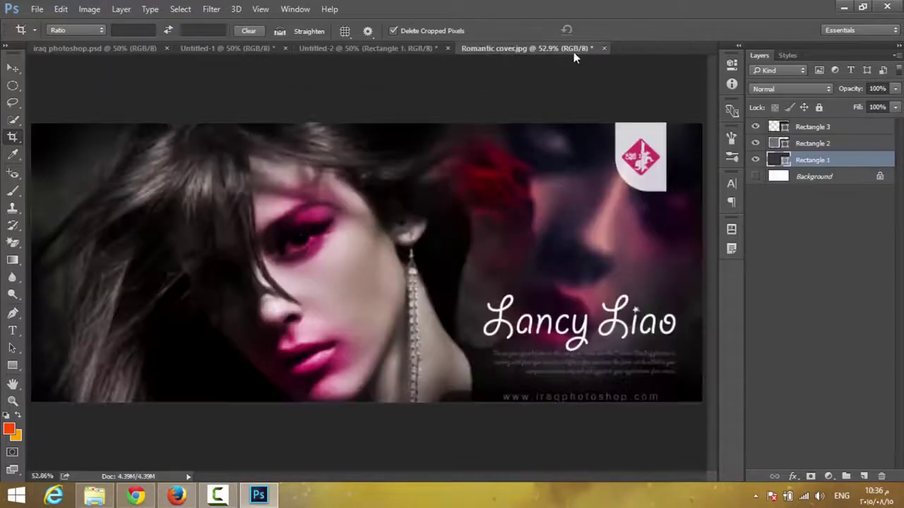
left_click(604, 48)
left_click(438, 187)
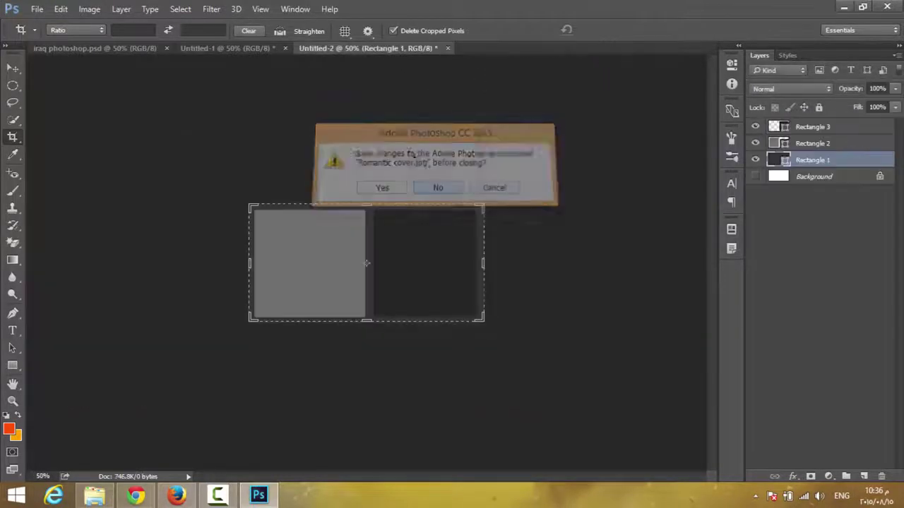
Create a new Web-preset document, 1366 × 768 px at 72 ppi.
left_click(36, 9)
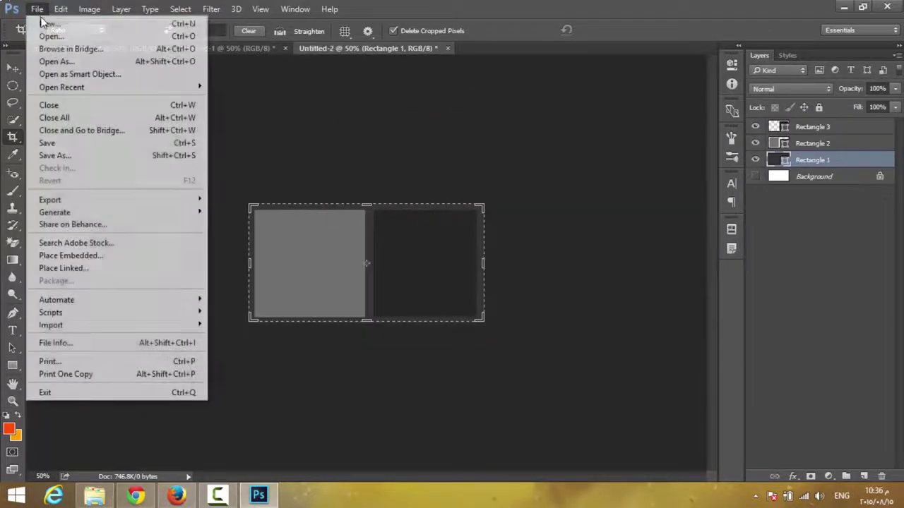
left_click(48, 23)
left_click(414, 120)
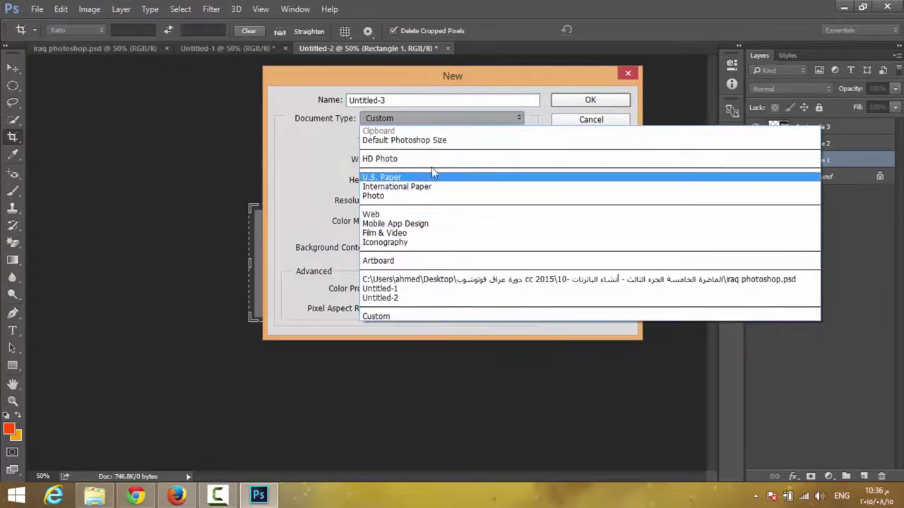
key("Escape")
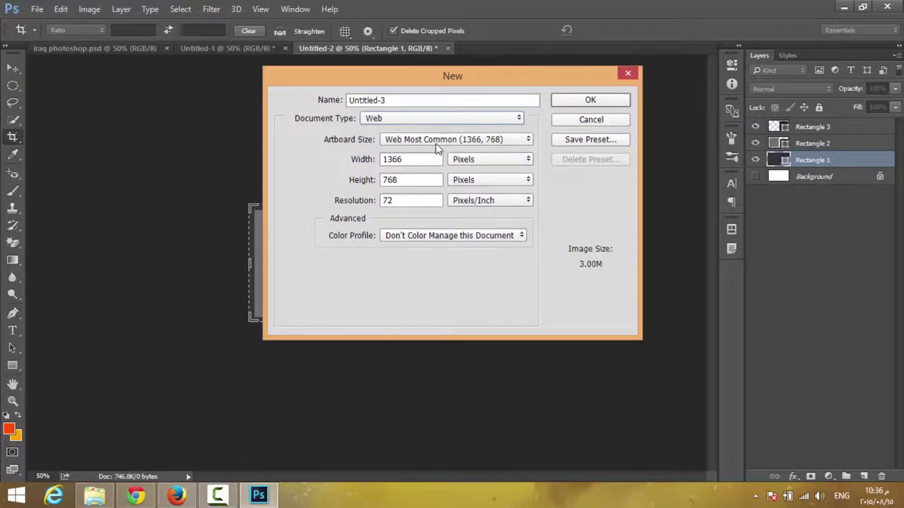
left_click(609, 101)
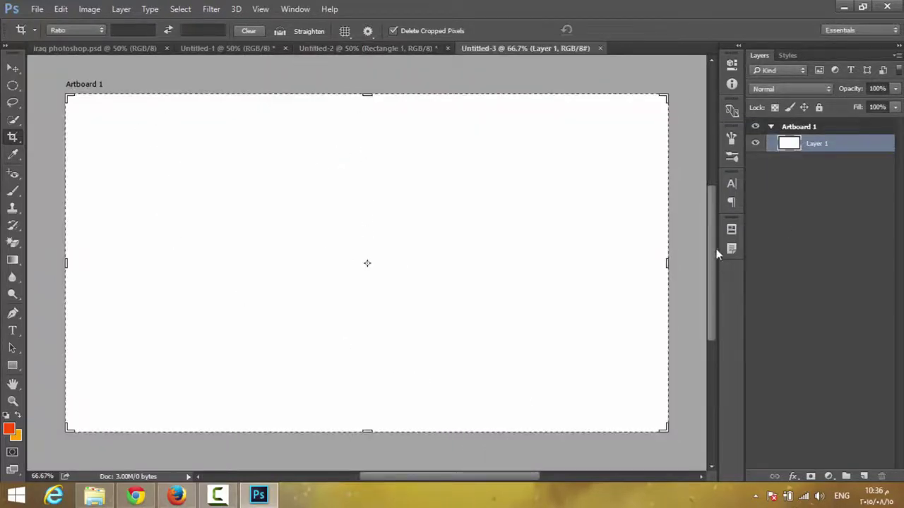
Add a Pattern Fill layer tiling the p1 pattern at 5% scale.
left_click(828, 475)
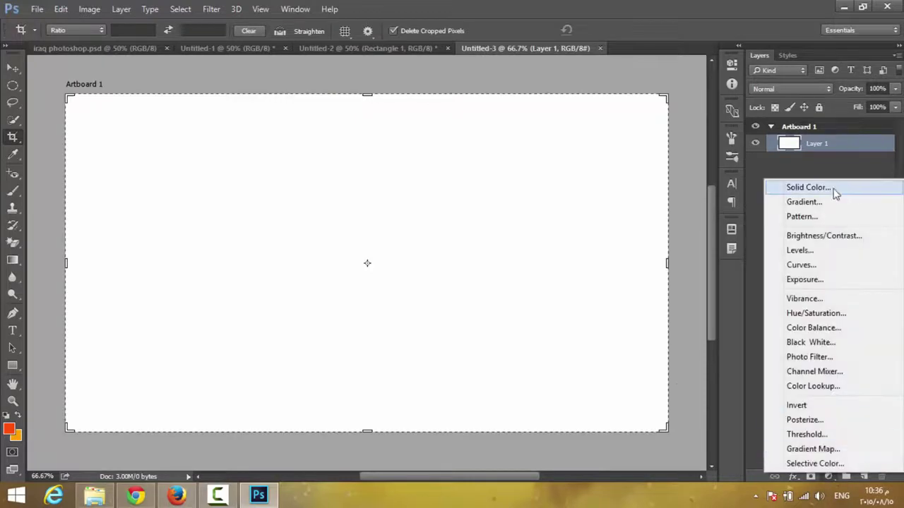
left_click(829, 217)
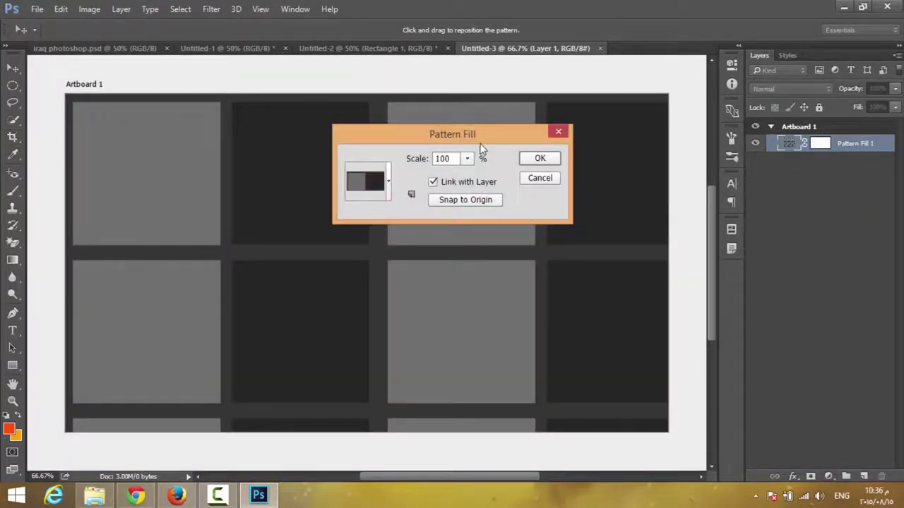
mouse_move(485, 137)
left_mouse_down()
mouse_move(786, 193)
mouse_move(791, 233)
left_mouse_up()
left_click(772, 243)
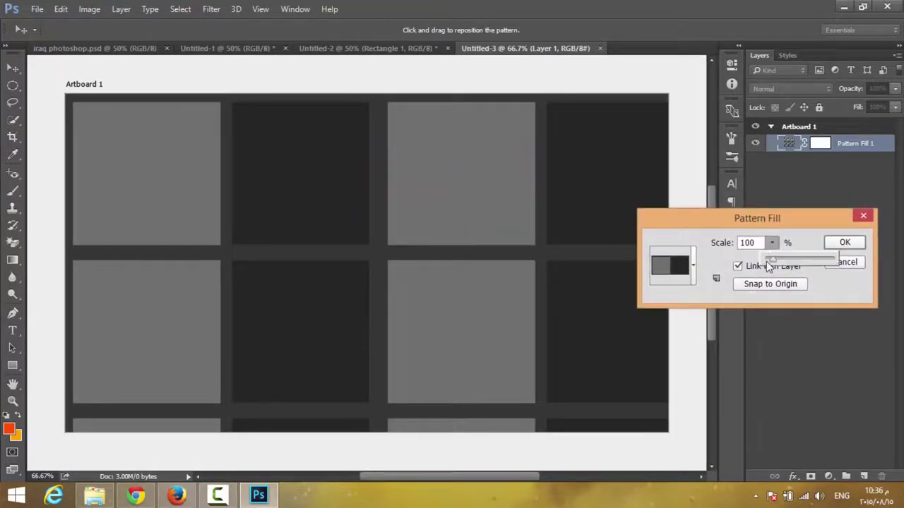
left_click_drag(767, 262, 743, 261)
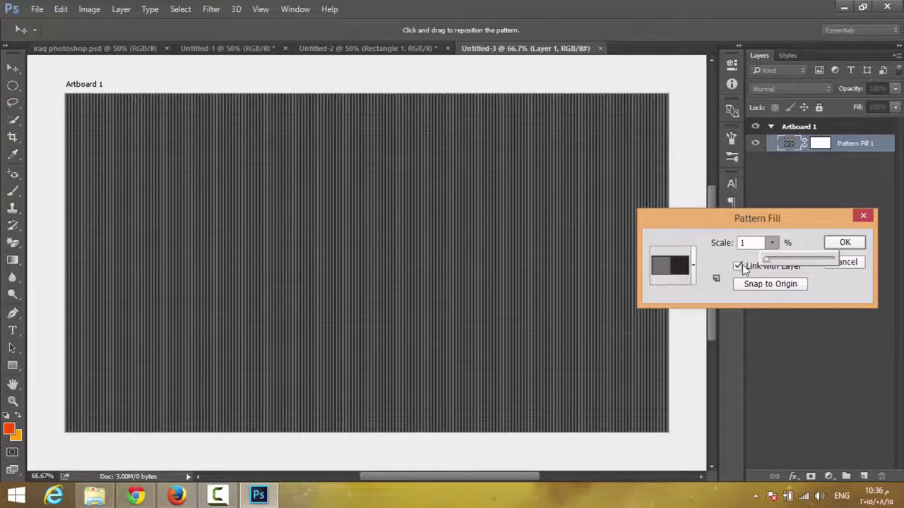
left_click(746, 243)
double_click(747, 243)
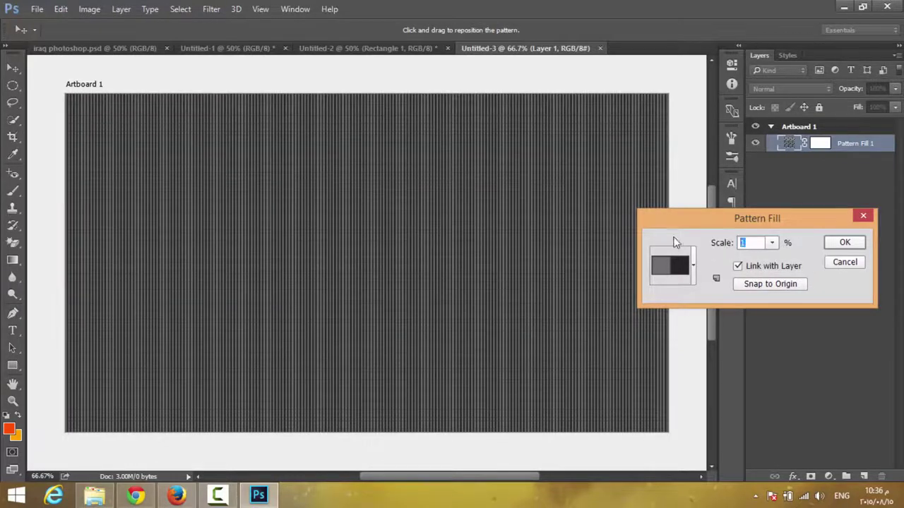
type("5")
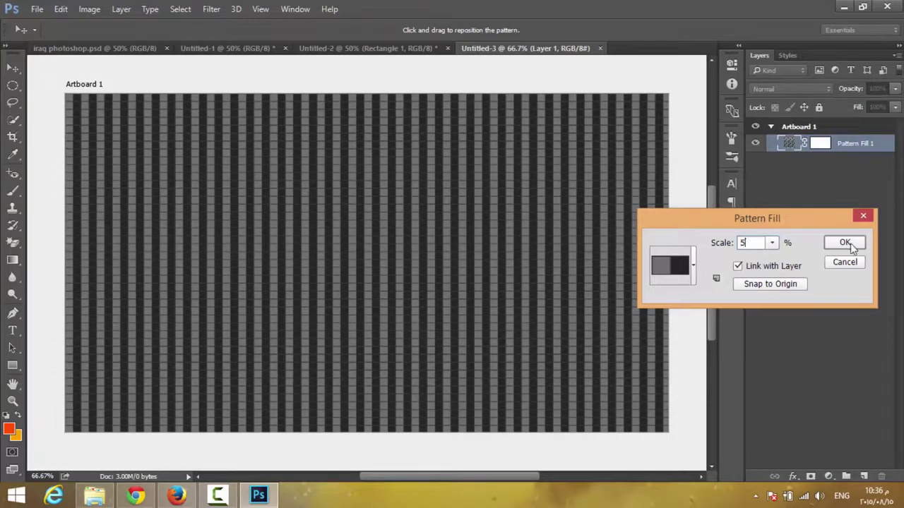
left_click(844, 243)
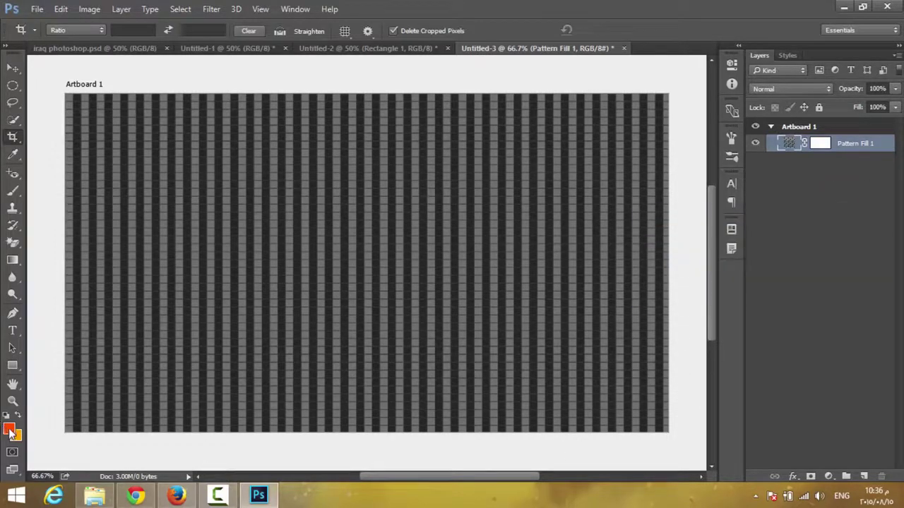
left_click(12, 401)
left_click(414, 332)
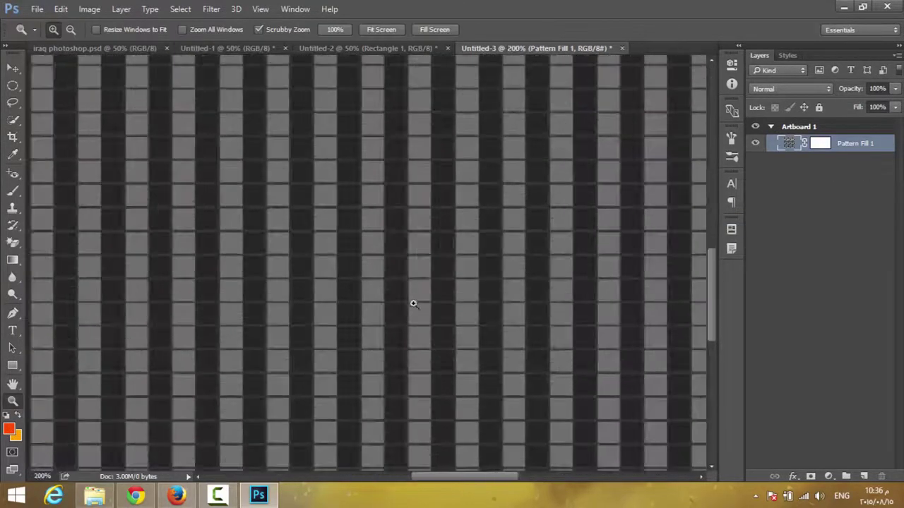
left_click(424, 226, "alt")
right_click(423, 222)
left_click(445, 230)
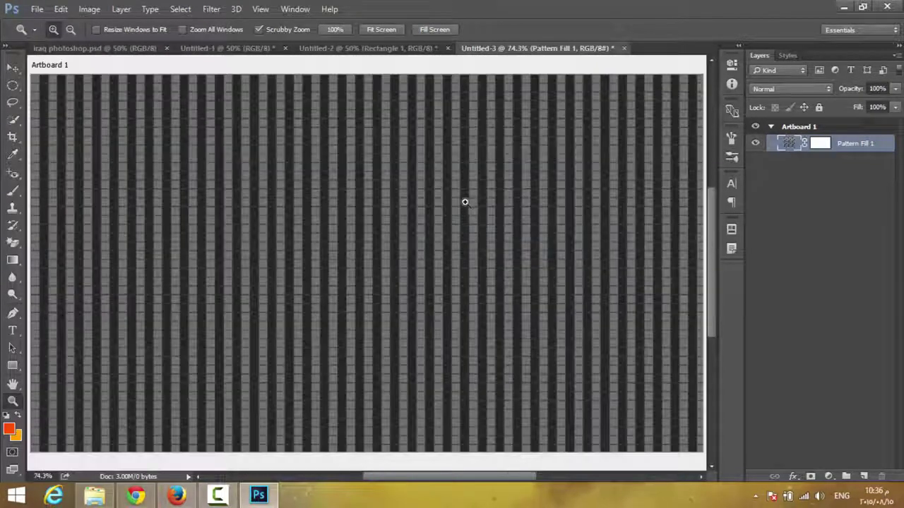
left_click(220, 212)
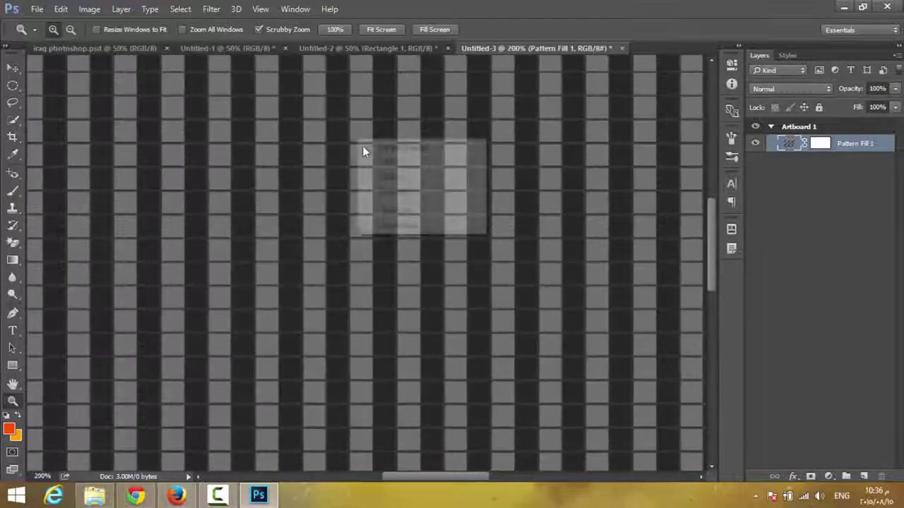
left_click(399, 149)
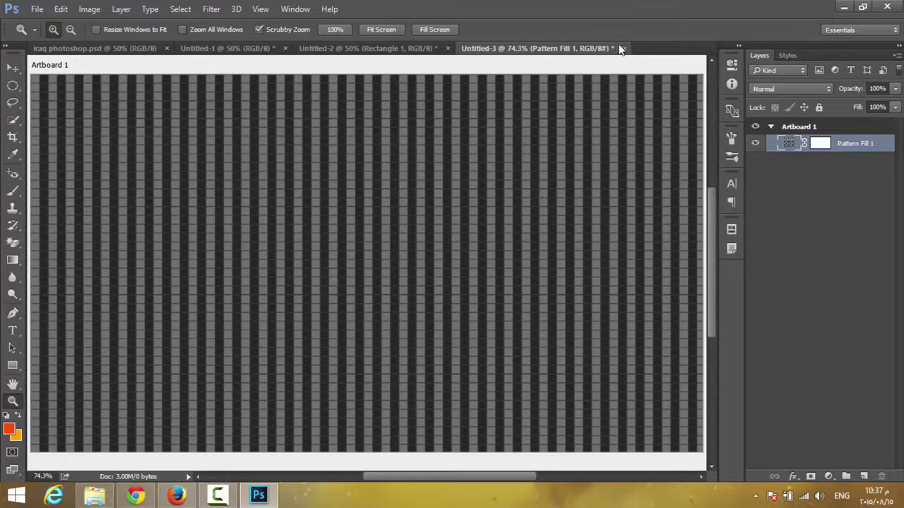
Close Untitled-3, Untitled-2 and Untitled-1 without saving.
left_click(624, 49)
left_click(435, 186)
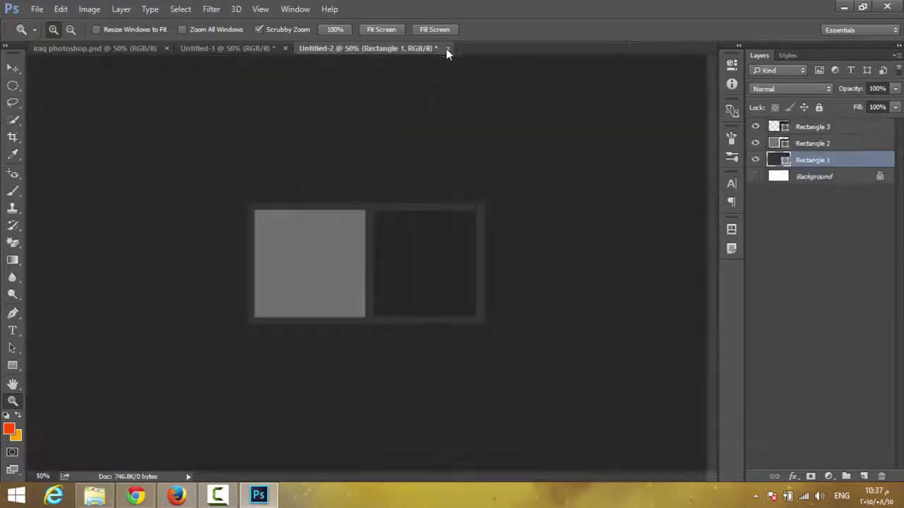
left_click(447, 48)
left_click(438, 188)
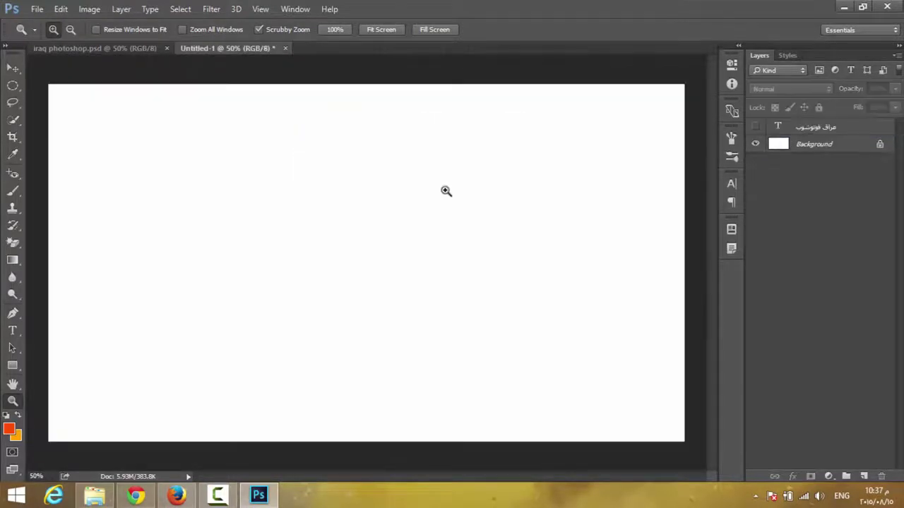
left_click(285, 48)
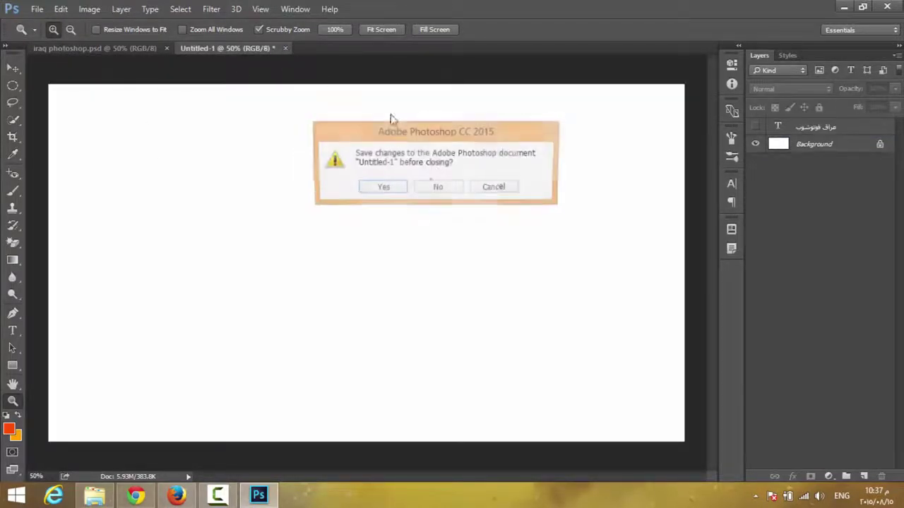
left_click(437, 188)
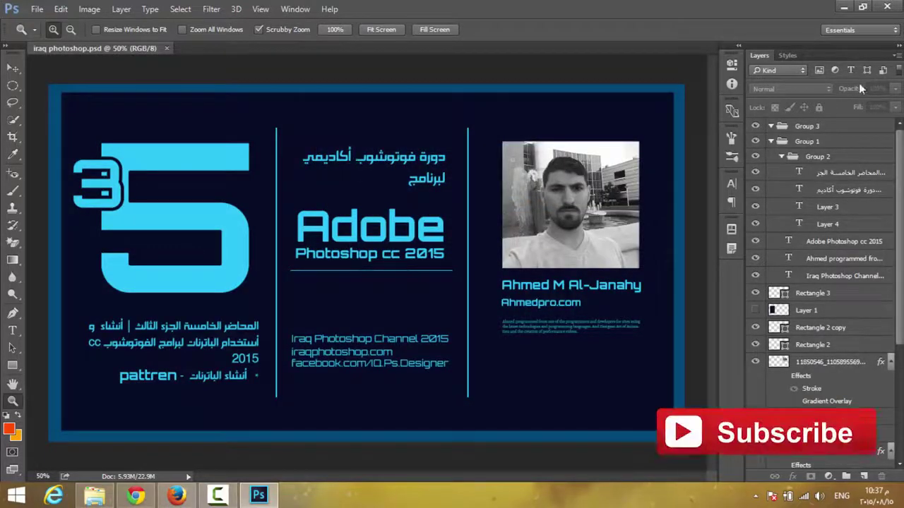
Minimize Photoshop and the image folder window, then refresh the desktop.
left_click(844, 9)
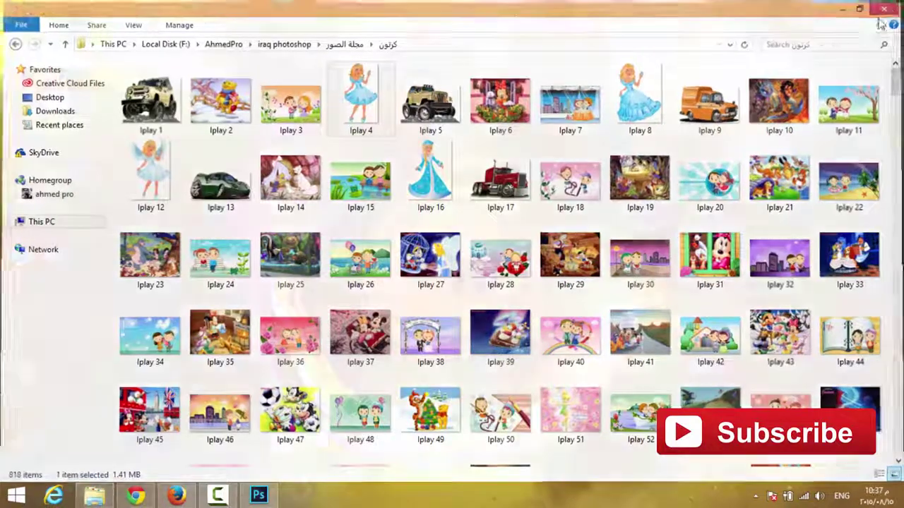
left_click(846, 7)
right_click(352, 111)
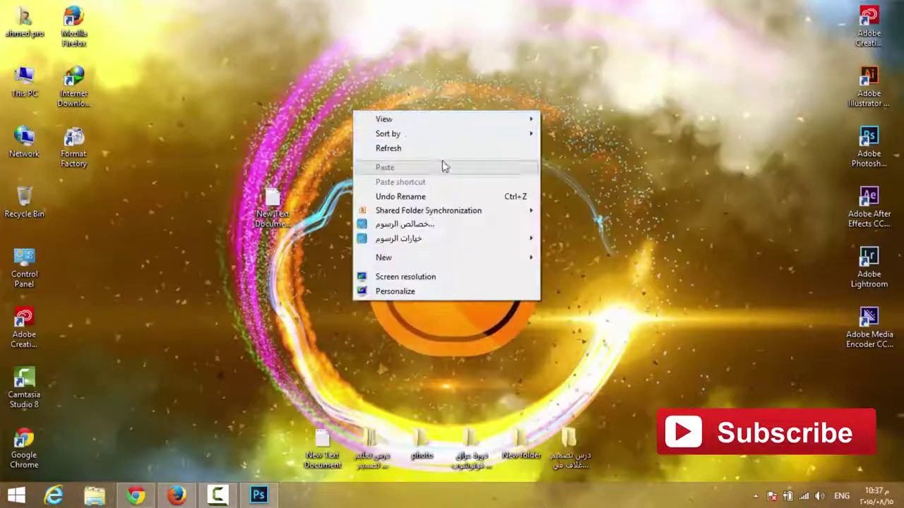
left_click(436, 149)
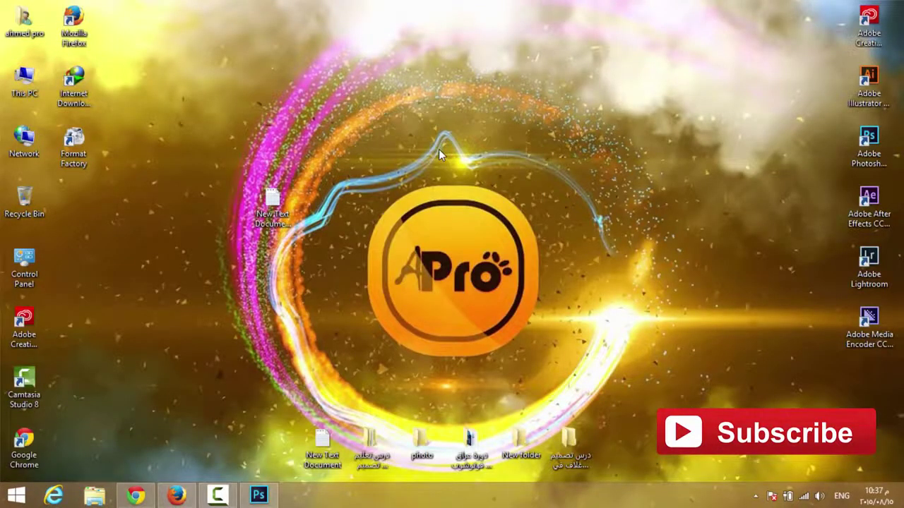